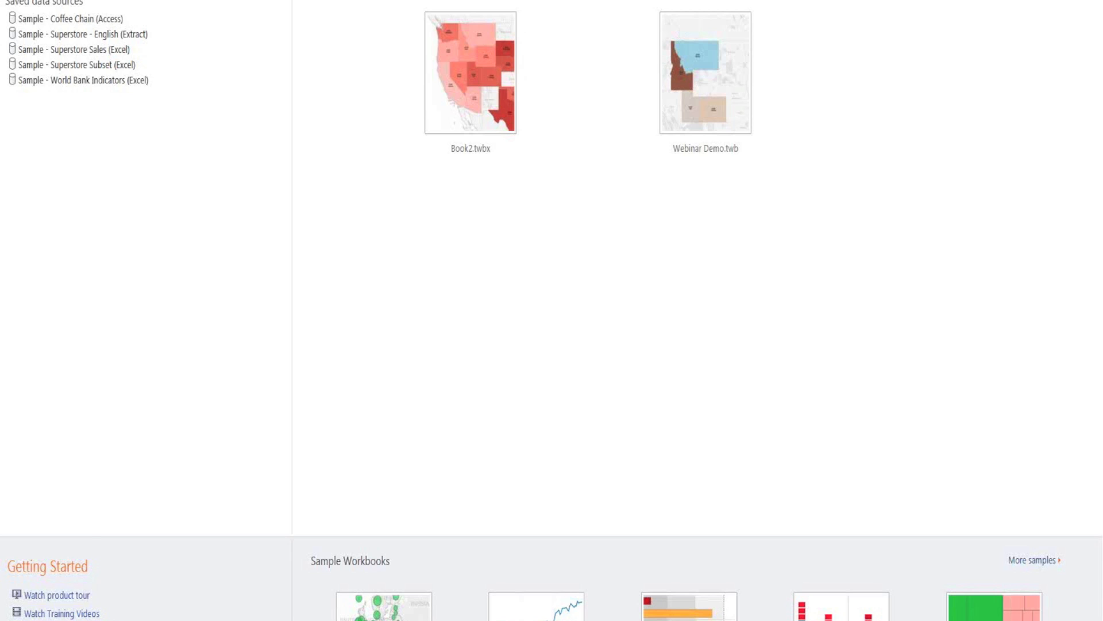
Switch to the Amazon Redshift console and open the sub-poc-large cluster's configuration details
key(alt+Tab)
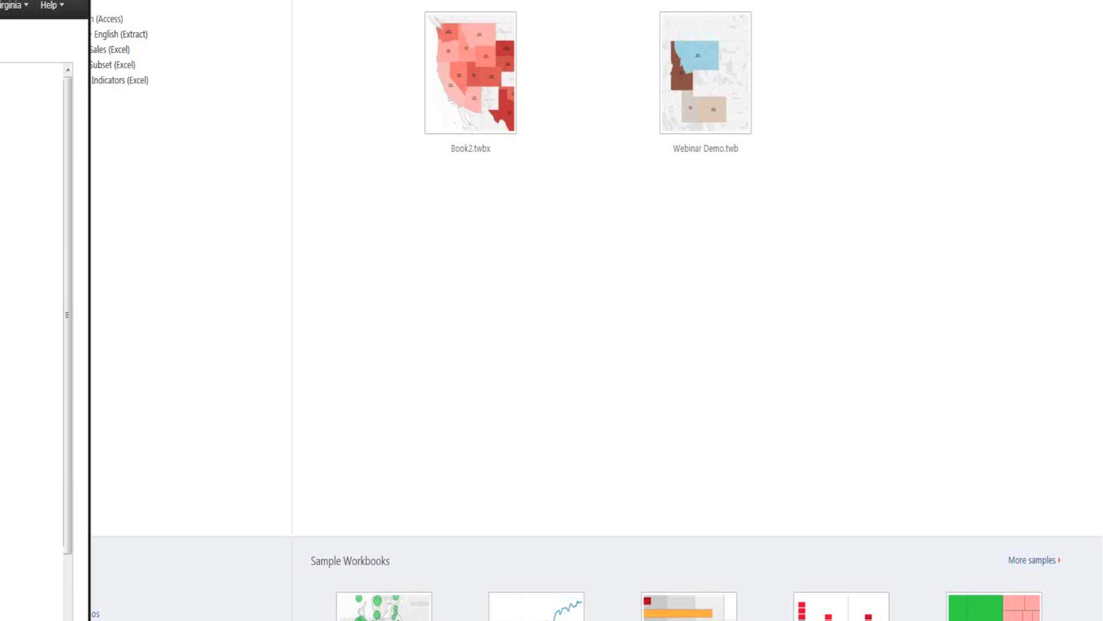
drag(46, 1, 852, 1)
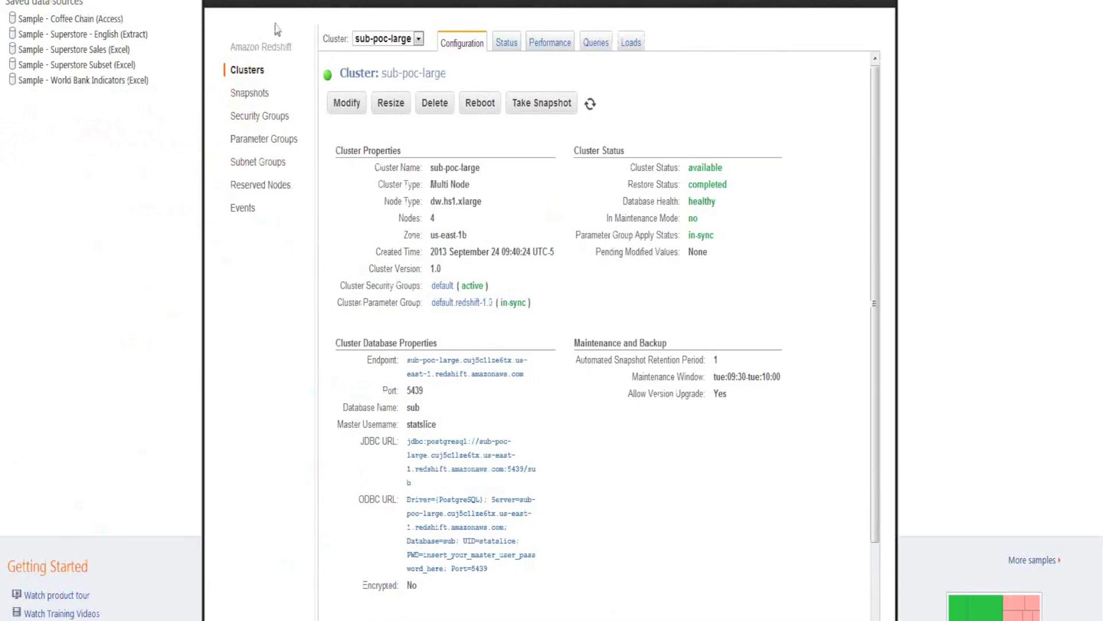
click(249, 72)
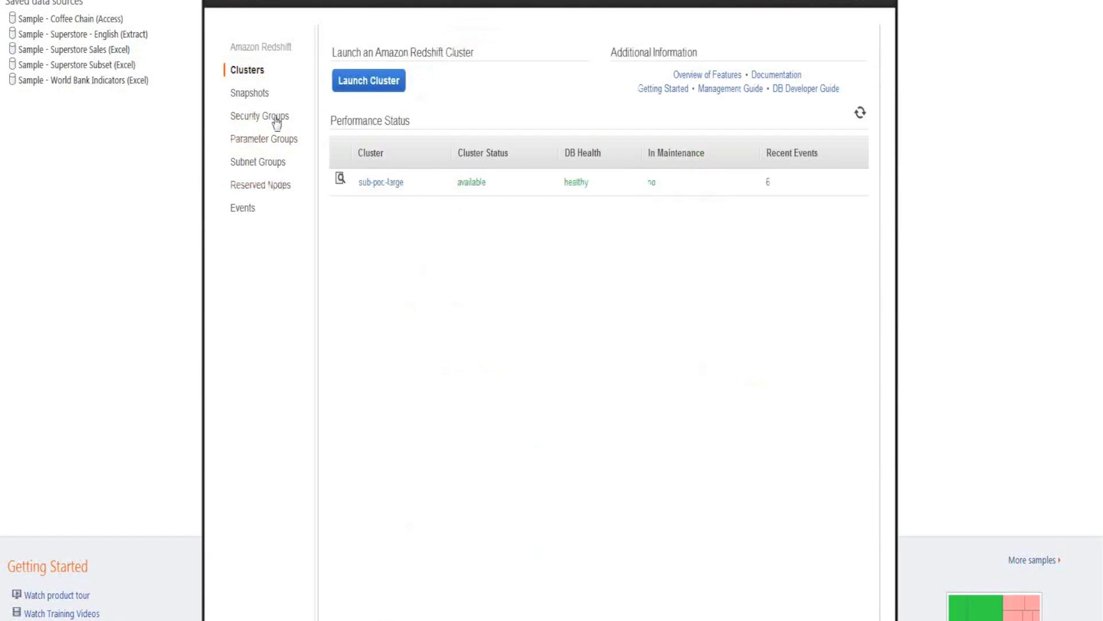
click(381, 182)
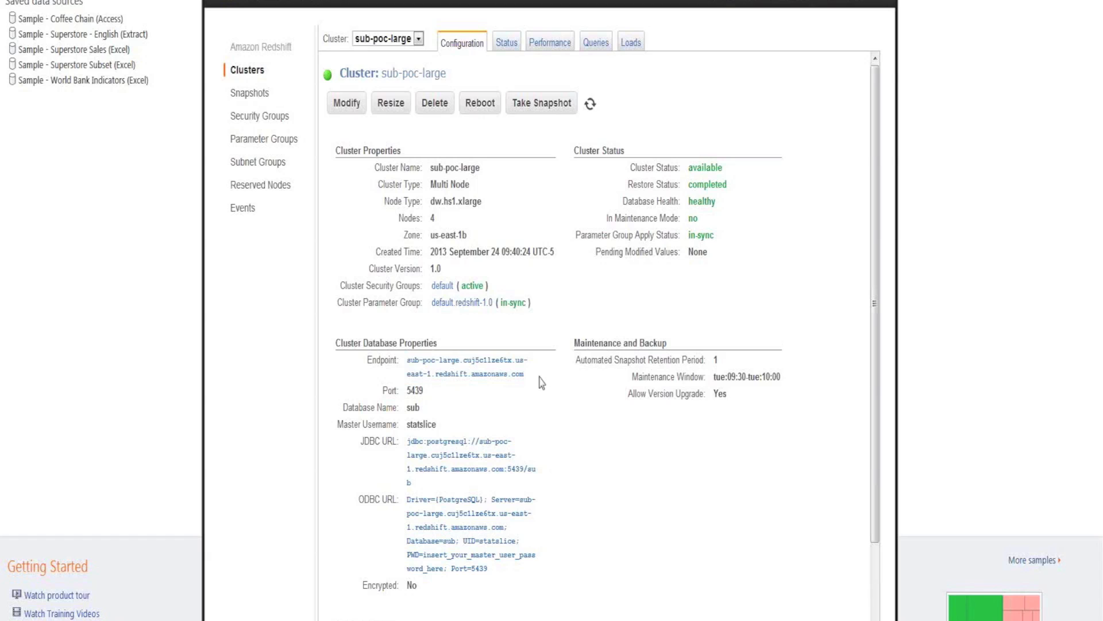
Copy the cluster's endpoint and check its port, database name and master username
drag(523, 374, 405, 358)
key(ctrl+c)
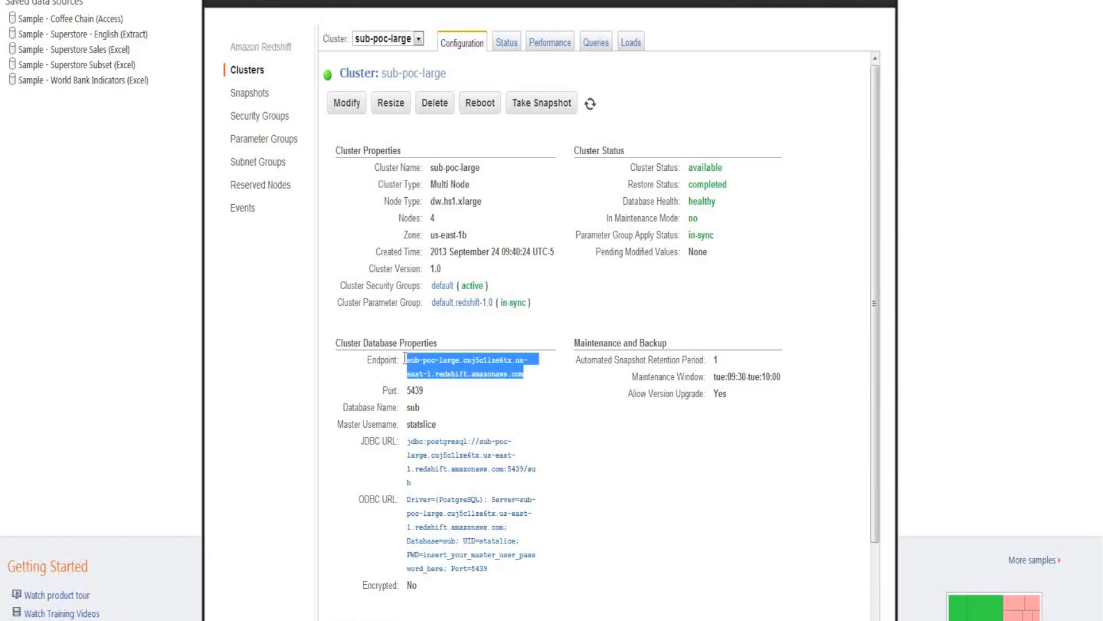
click(546, 409)
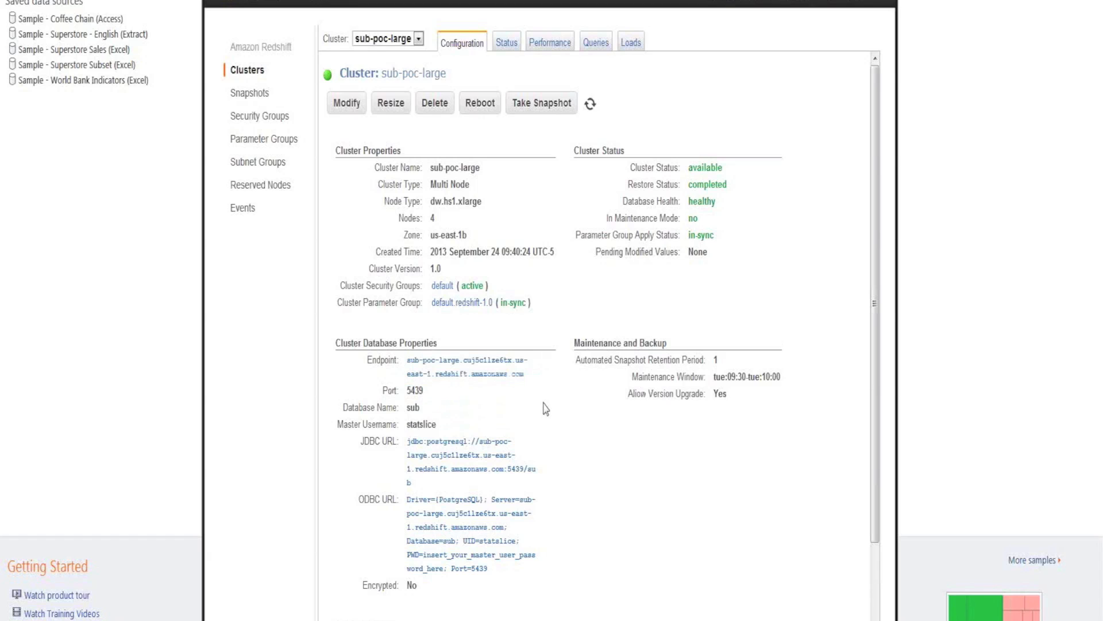
double_click(411, 391)
mouse_move(423, 409)
mouse_down()
mouse_move(410, 410)
mouse_move(428, 424)
mouse_move(407, 422)
mouse_up()
click(579, 432)
Review the sub-poc-large cluster's queries from the last 24 hours
click(595, 43)
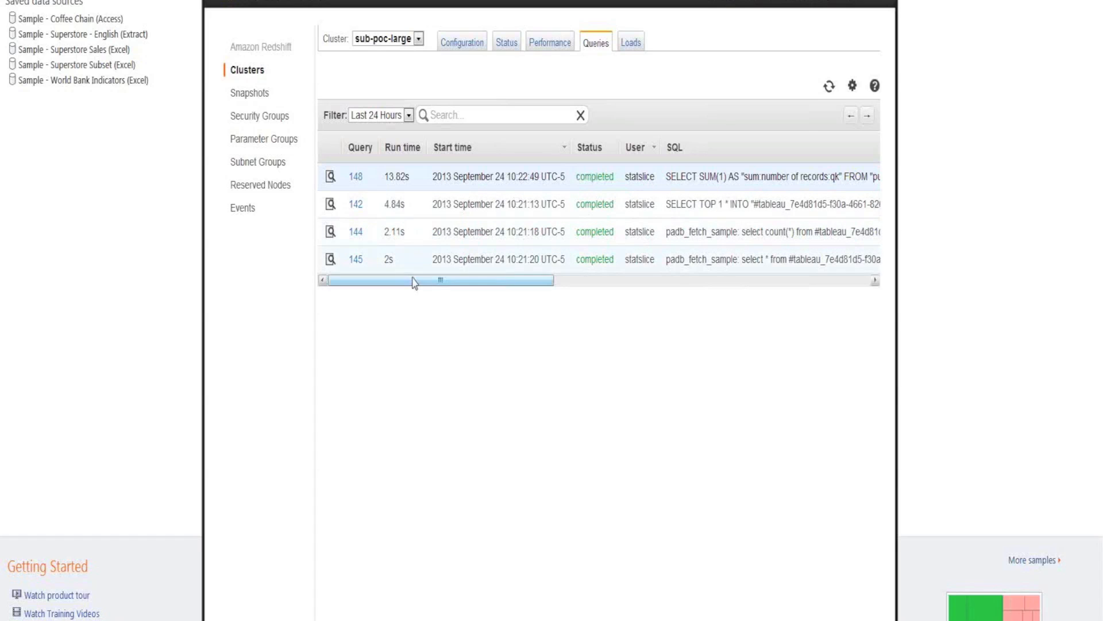
drag(419, 281, 396, 285)
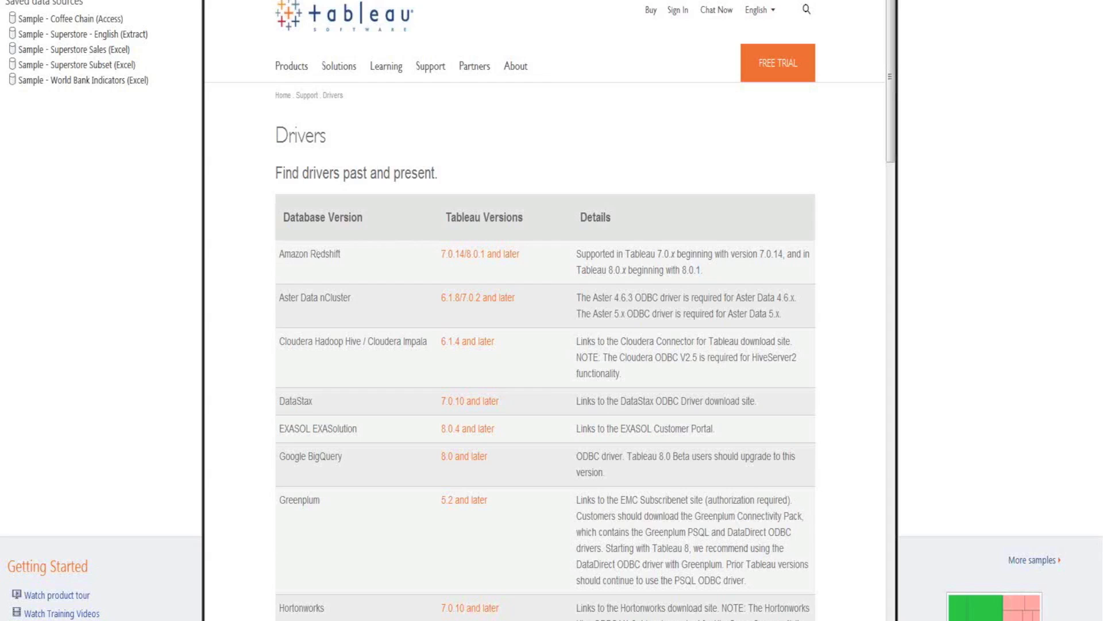
Download the Amazon Redshift driver for versions 7.0.14/8.0.1 and later from Tableau's Drivers page
drag(284, 253, 344, 255)
click(343, 259)
click(467, 259)
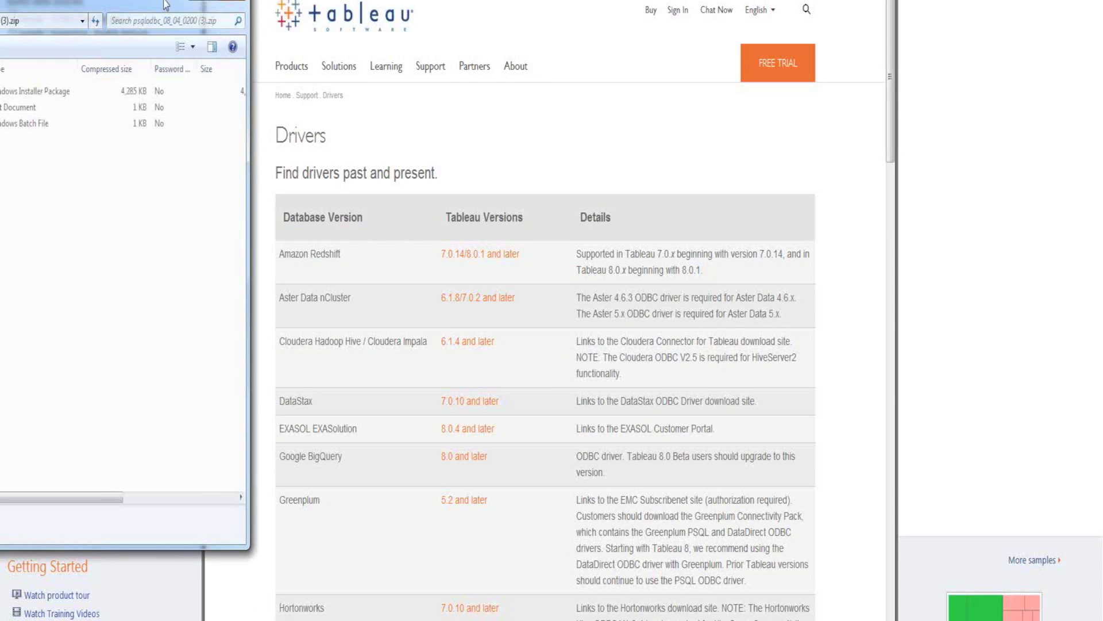
drag(165, 5, 642, 26)
click(356, 113)
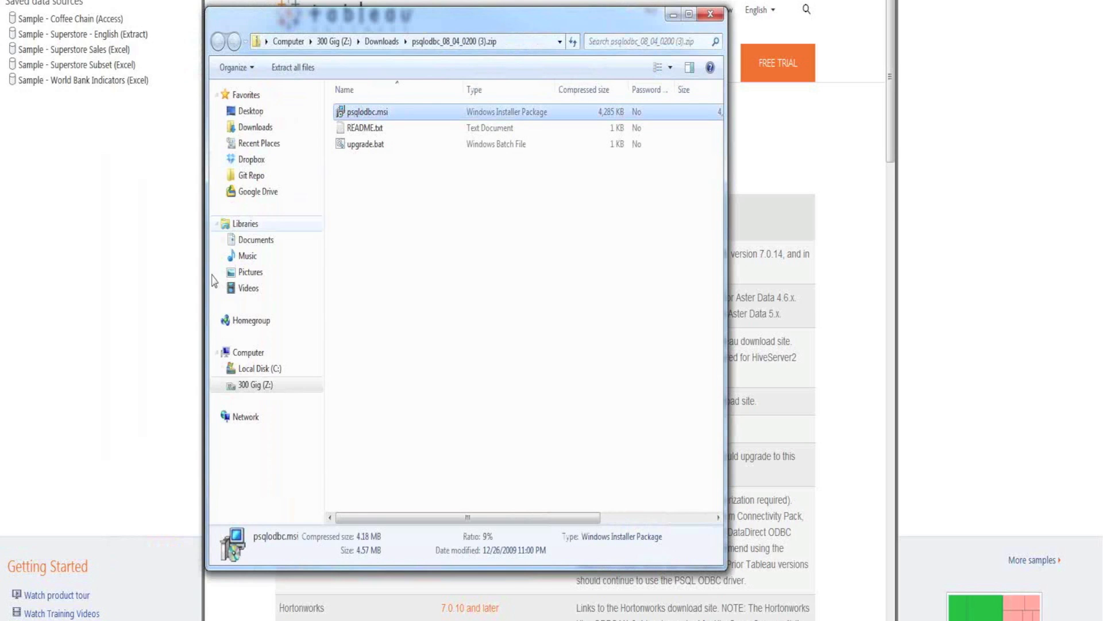
click(584, 340)
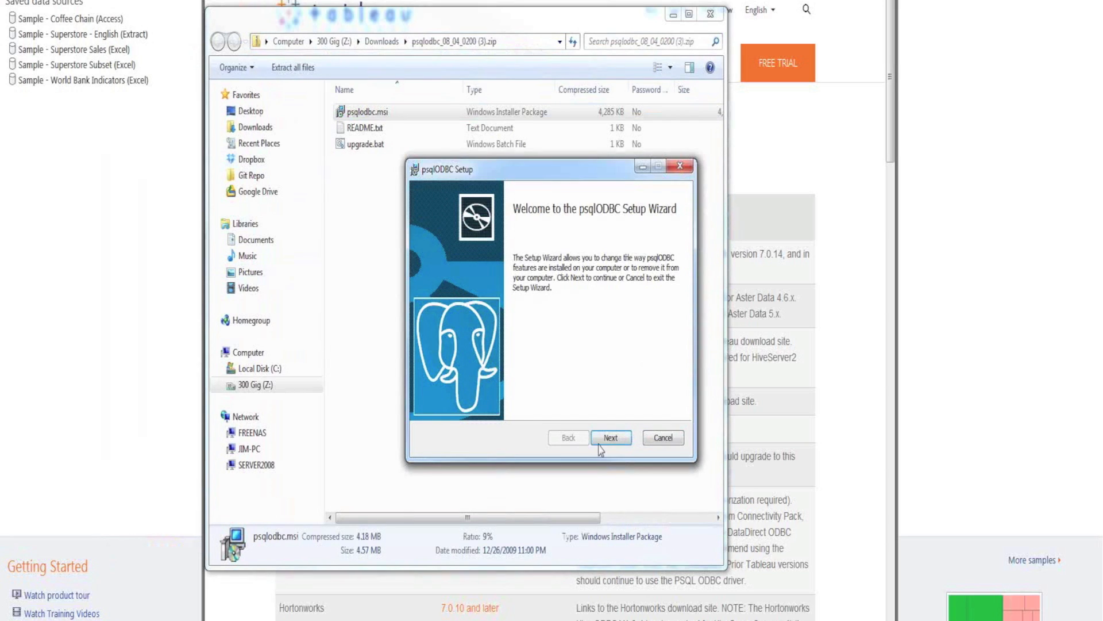
click(609, 439)
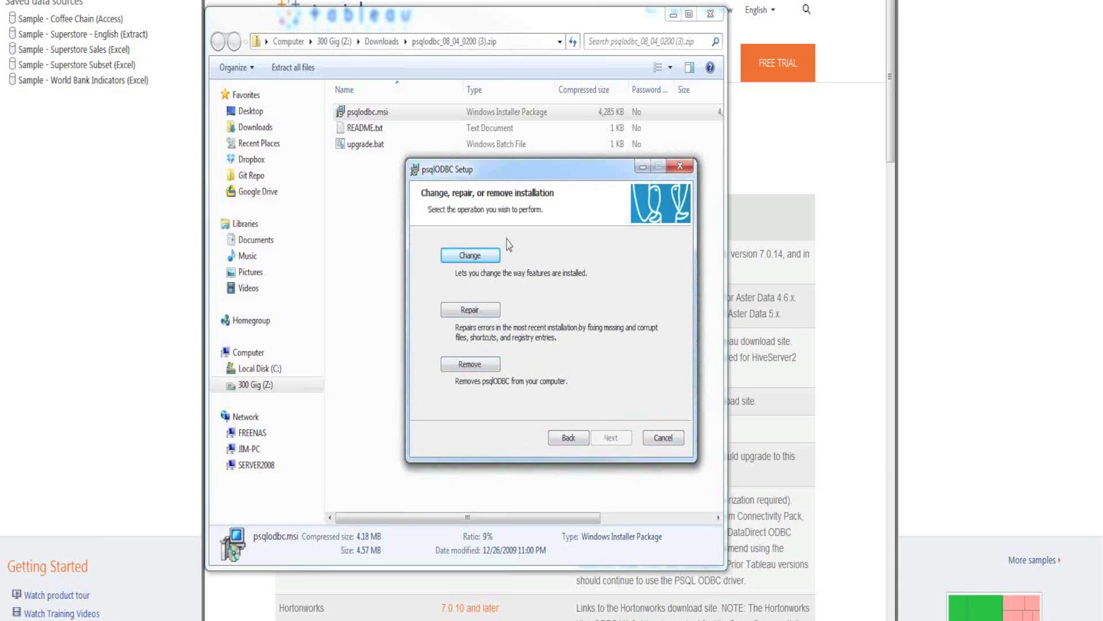
click(662, 439)
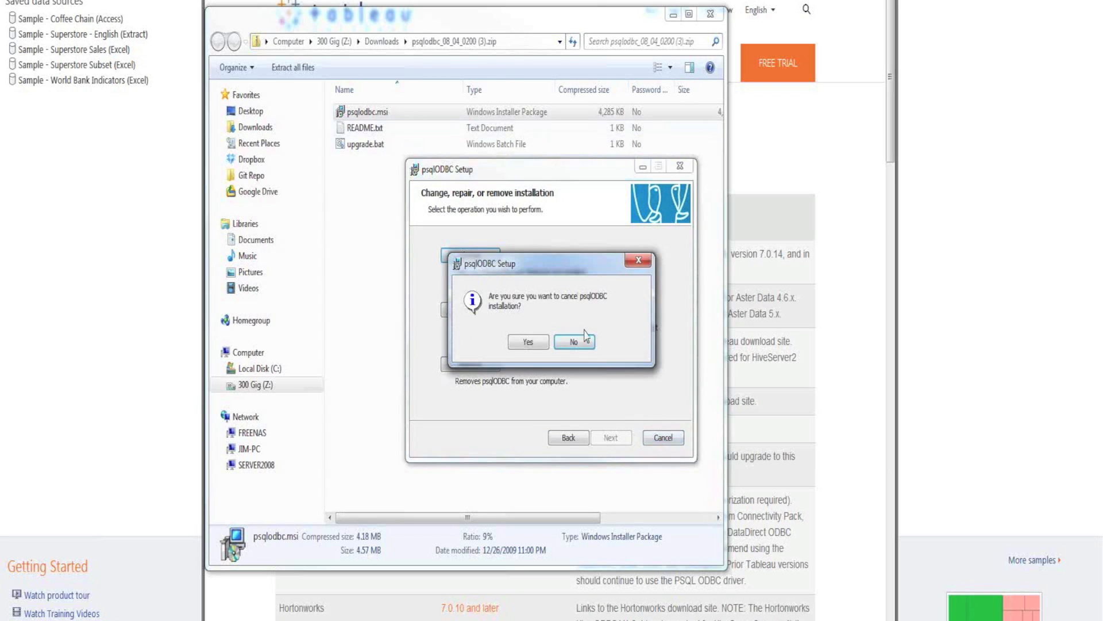
click(528, 342)
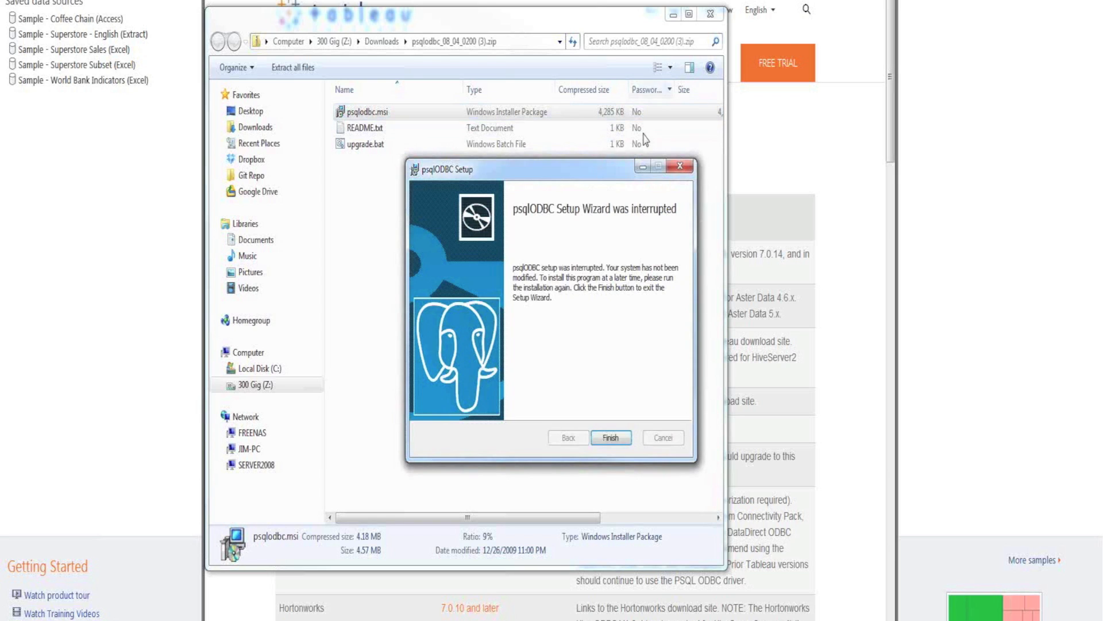
click(611, 437)
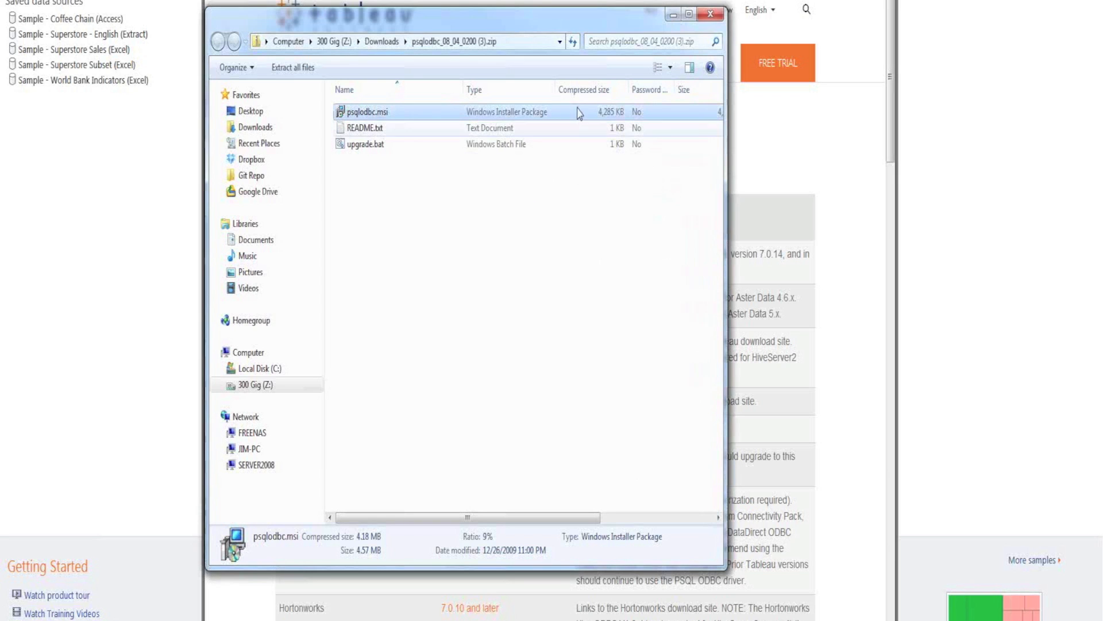
Close the driver archive, return to Tableau and start a new Amazon Redshift server connection
click(710, 13)
key(alt+F4)
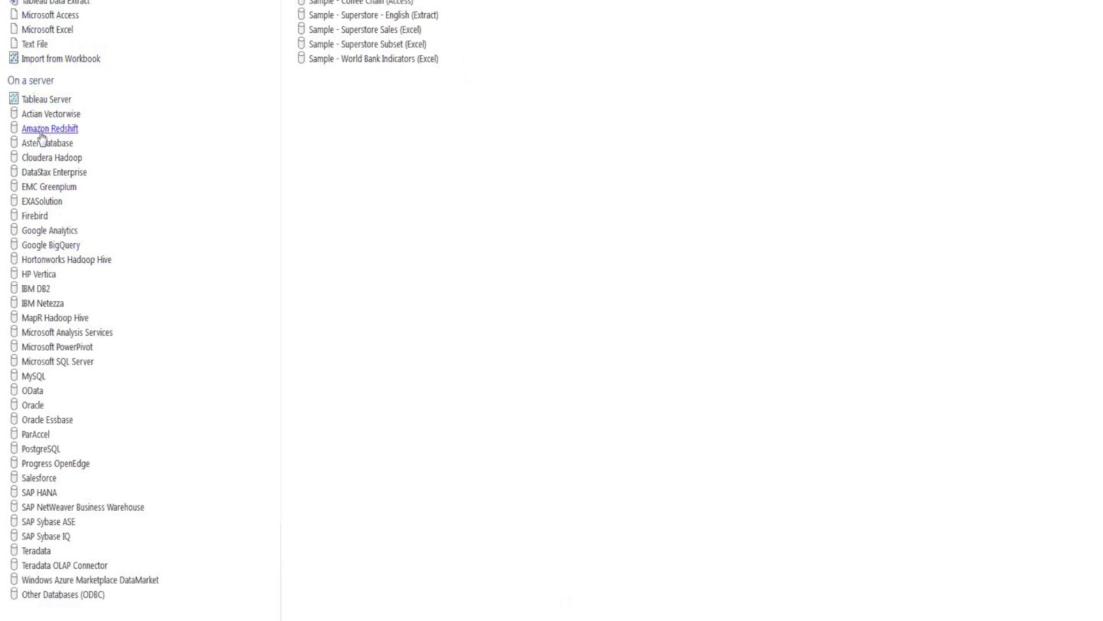
click(41, 131)
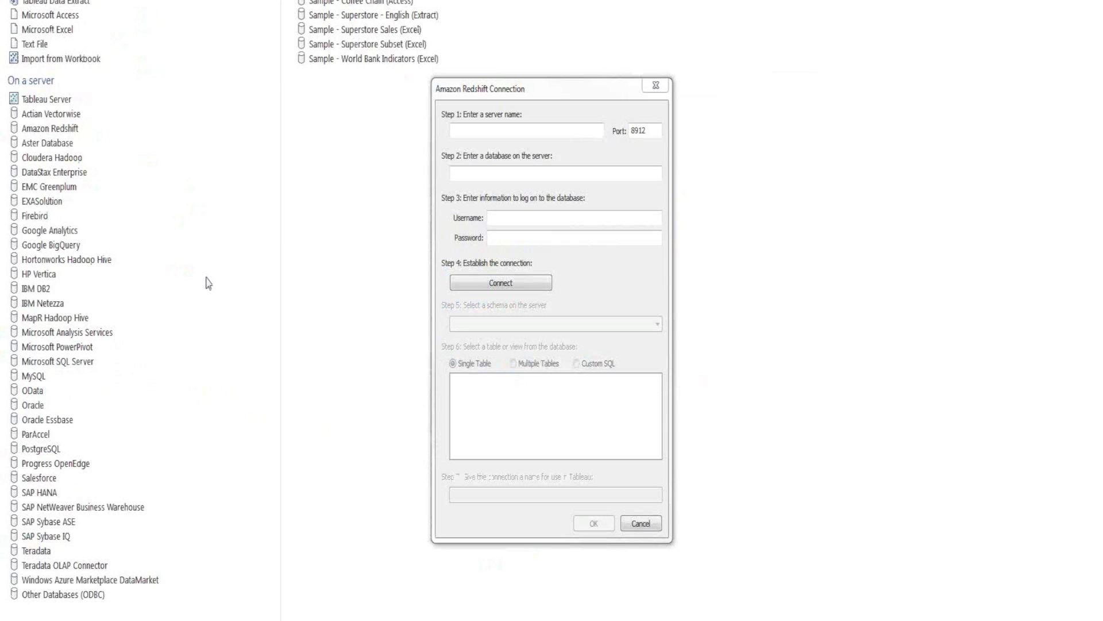
Set the connection's server name to the copied cluster endpoint and its port to 5439
click(492, 129)
key(ctrl+v)
double_click(658, 132)
text(5439)
Enter sub as the database, fill in the username and account password, and establish the connection
click(489, 171)
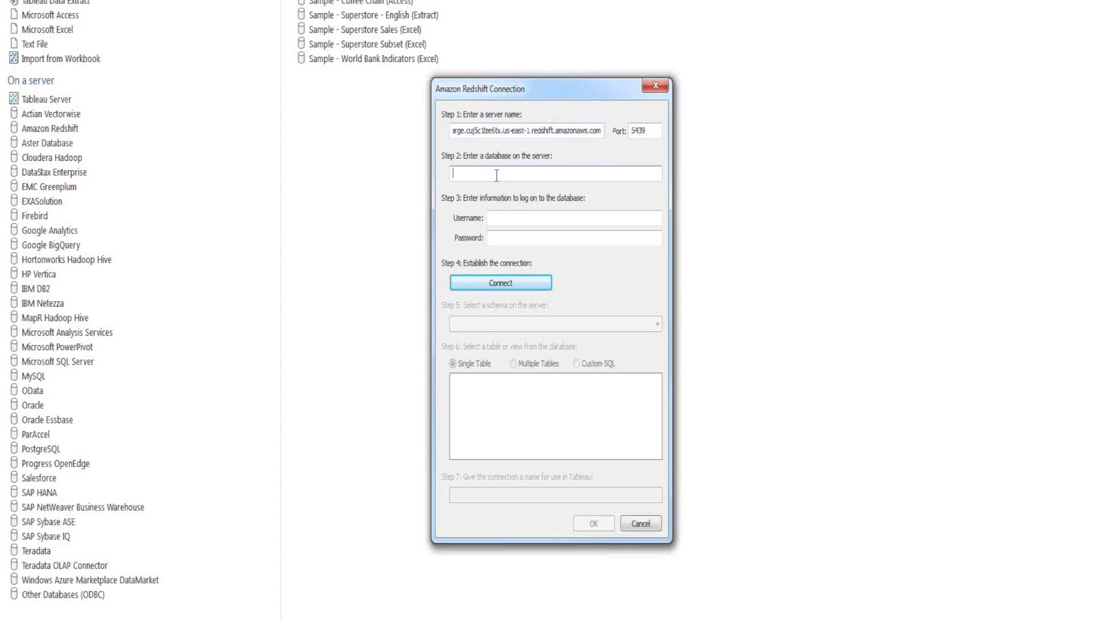
click(550, 219)
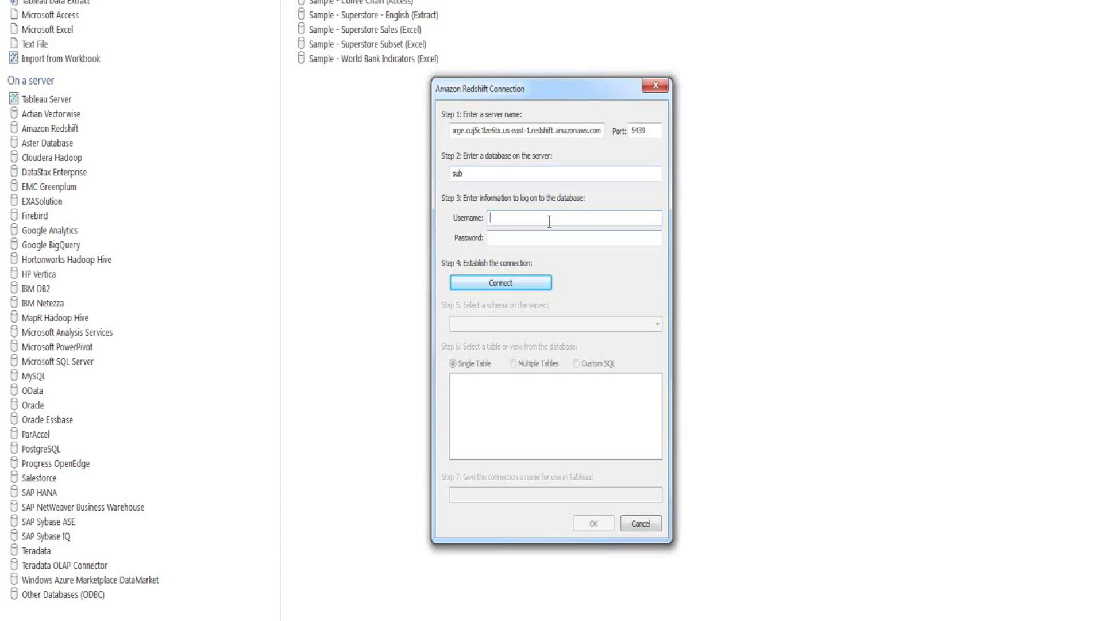
click(490, 237)
click(494, 290)
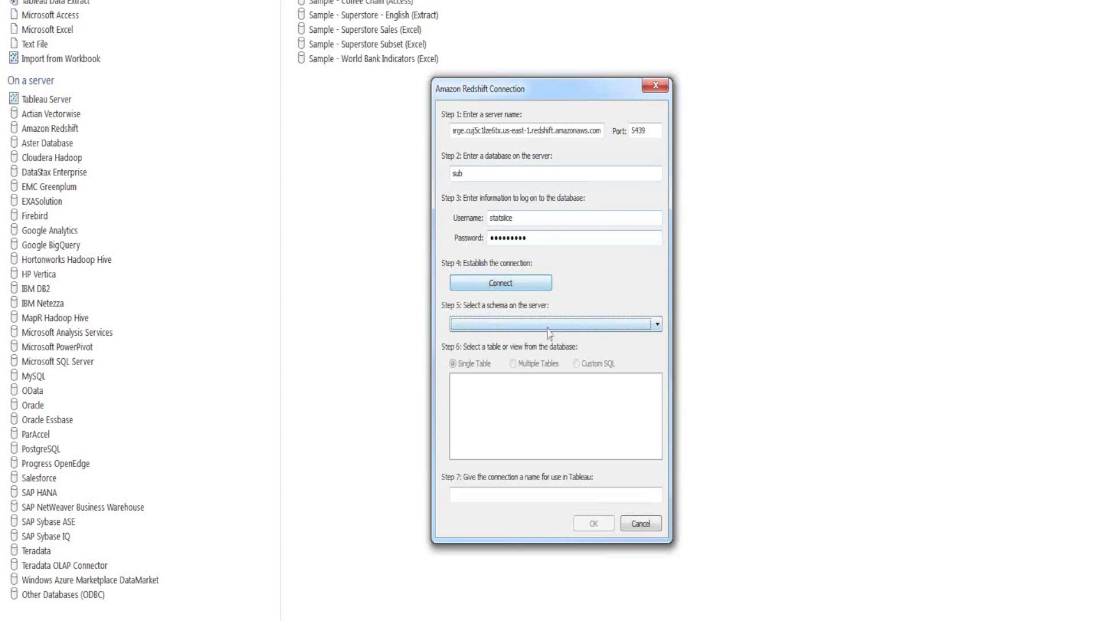
Select the public schema and use its sale table as the base for a multiple-table connection
click(572, 328)
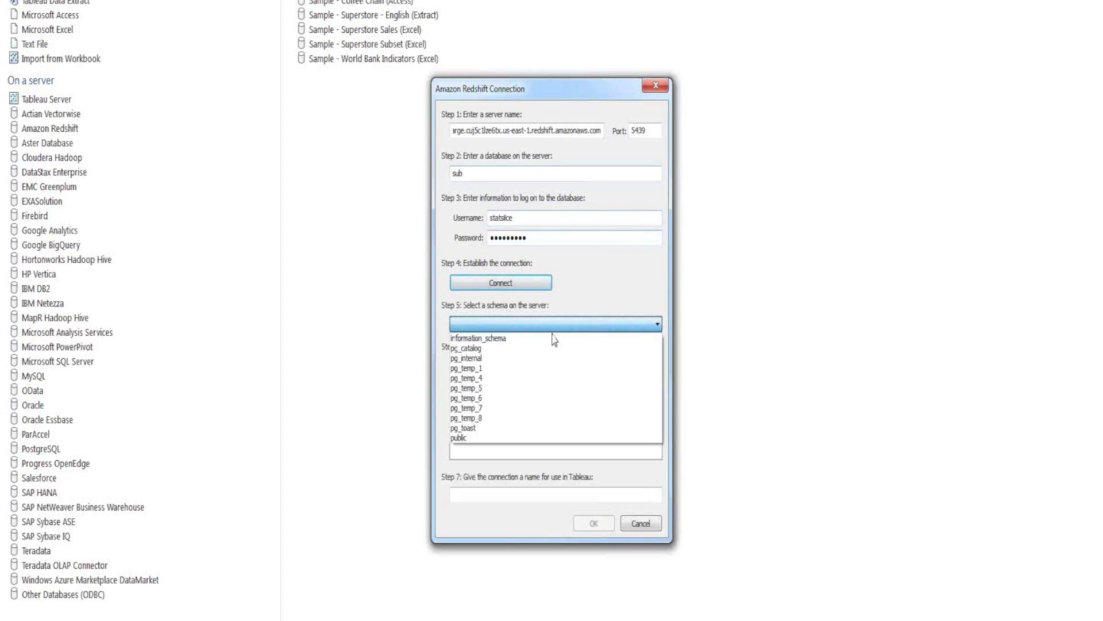
click(460, 439)
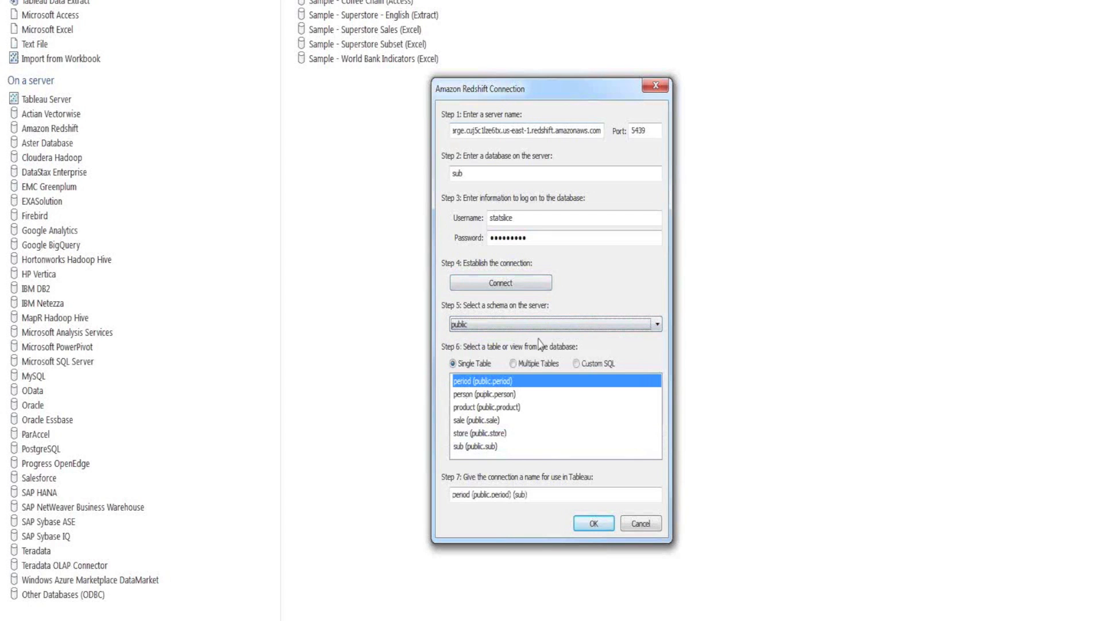
click(517, 326)
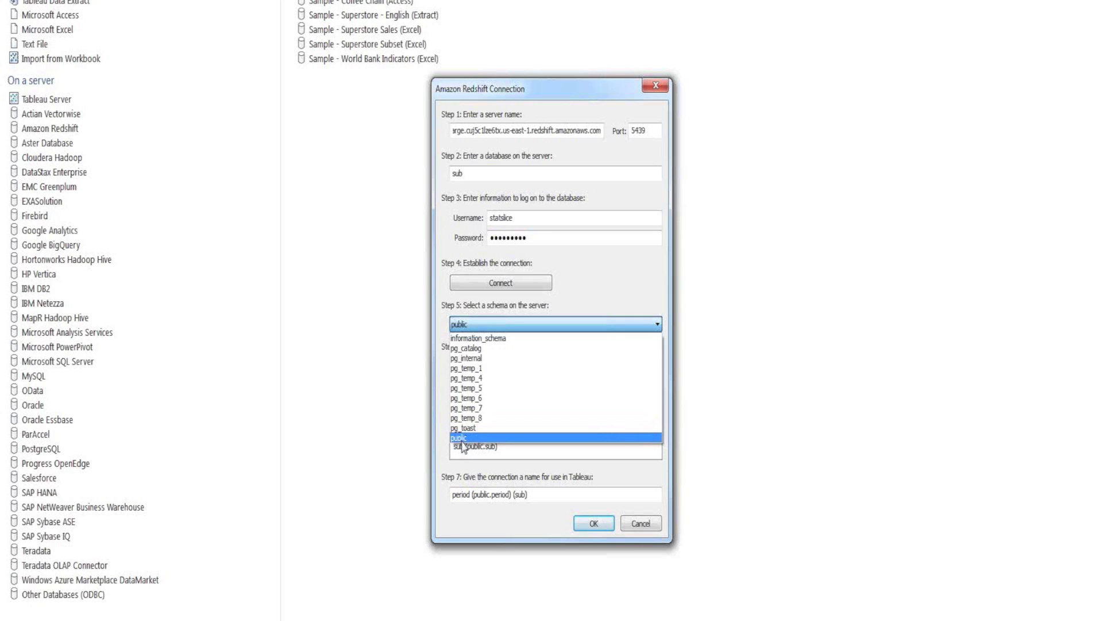
click(460, 439)
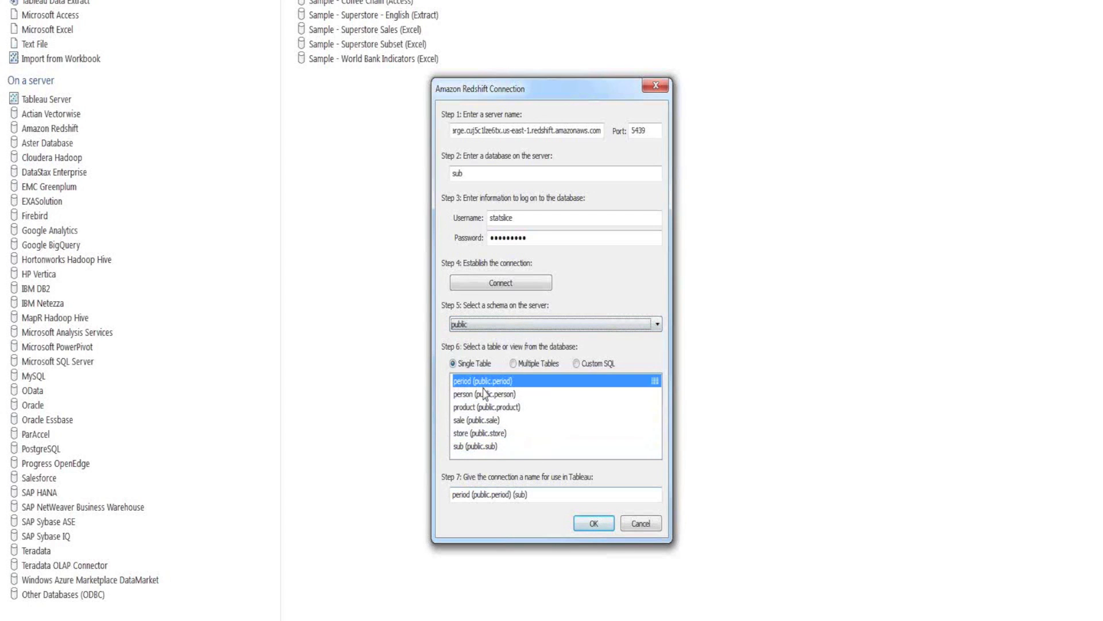
click(470, 424)
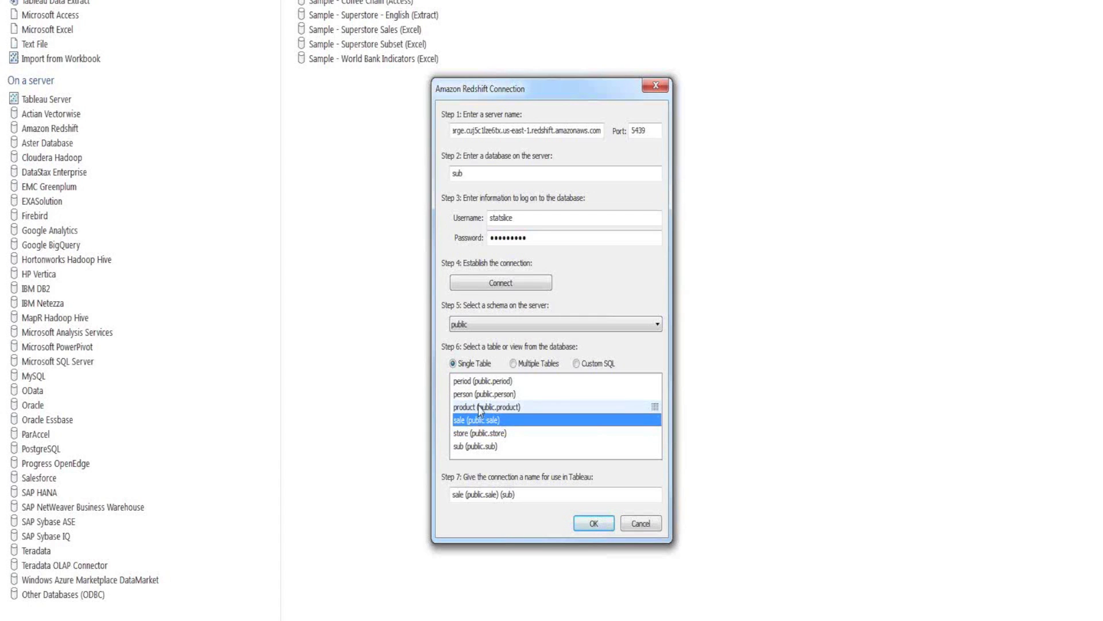
click(515, 364)
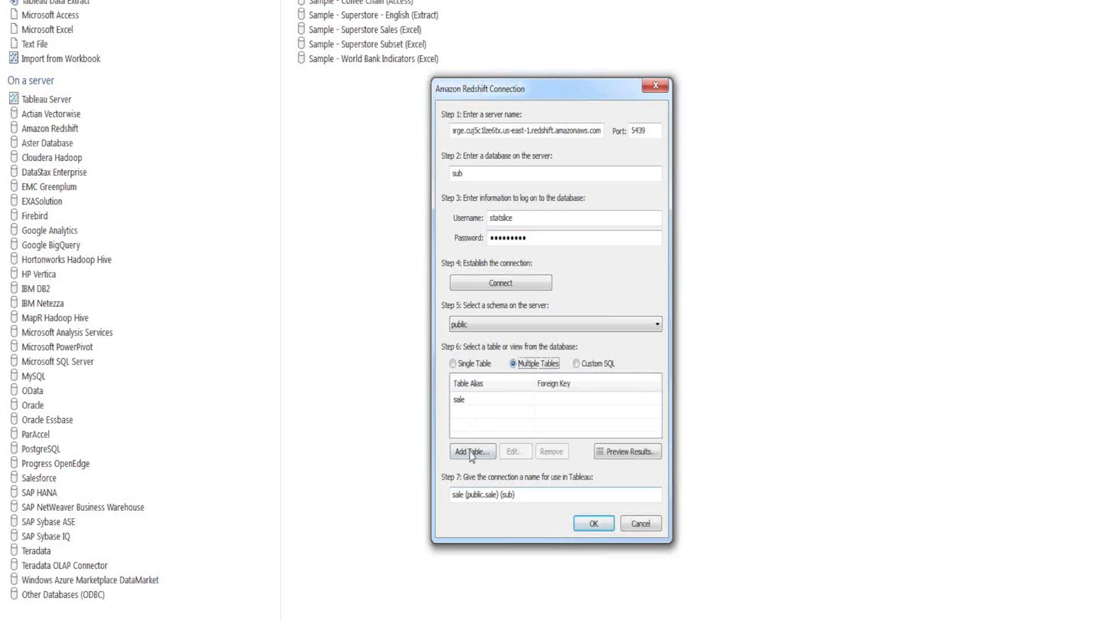
Add the product table without its product_product_key field, using the inner join to sale on product_key
click(438, 243)
click(416, 372)
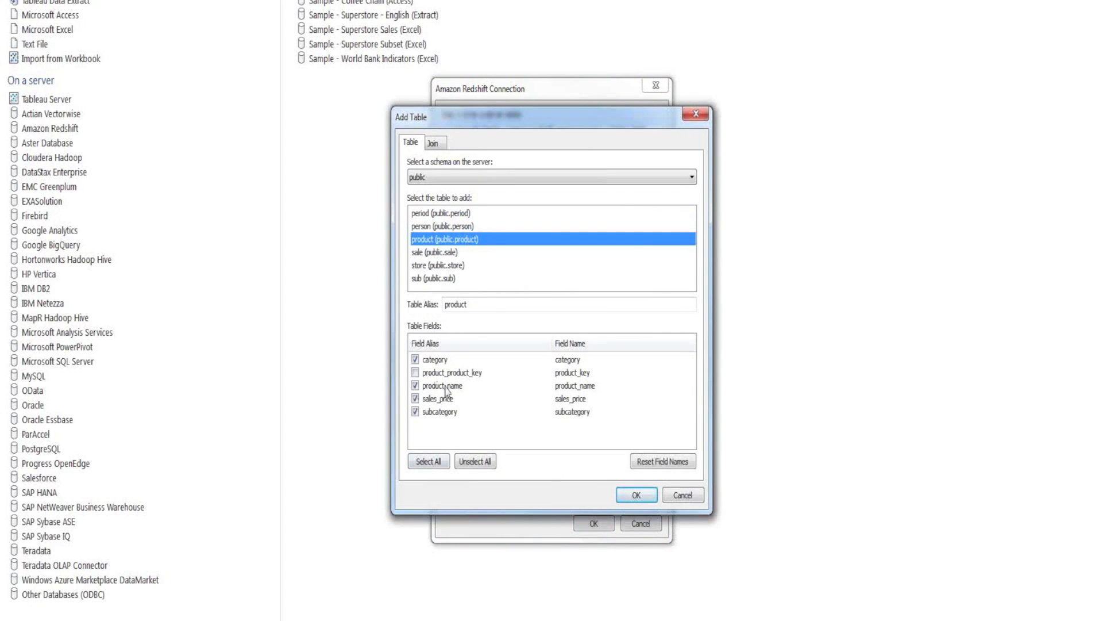
click(436, 143)
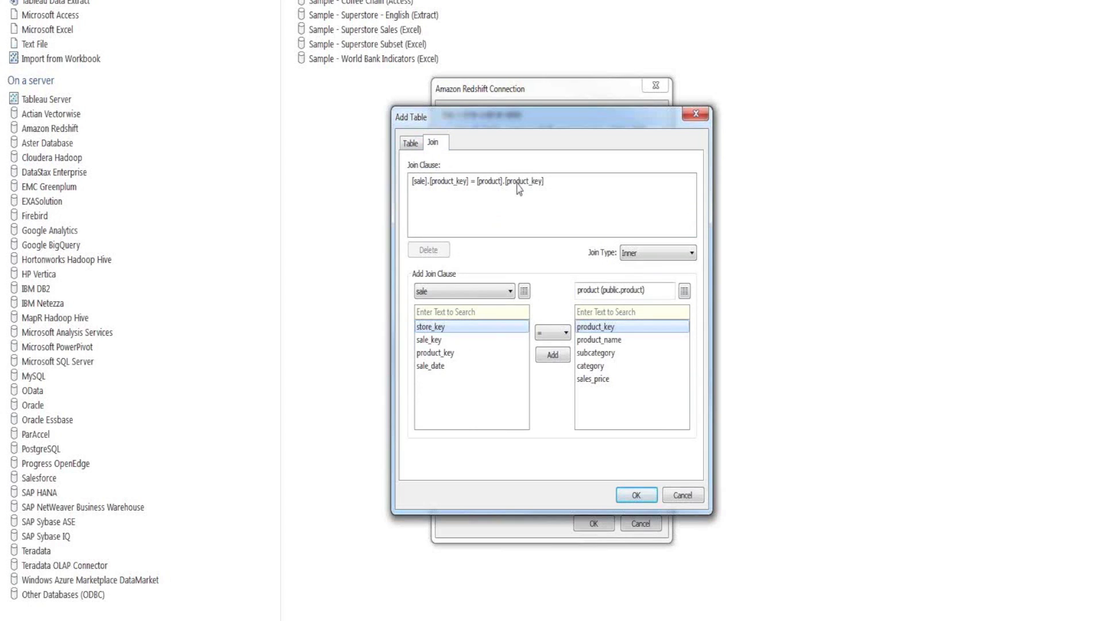
click(636, 494)
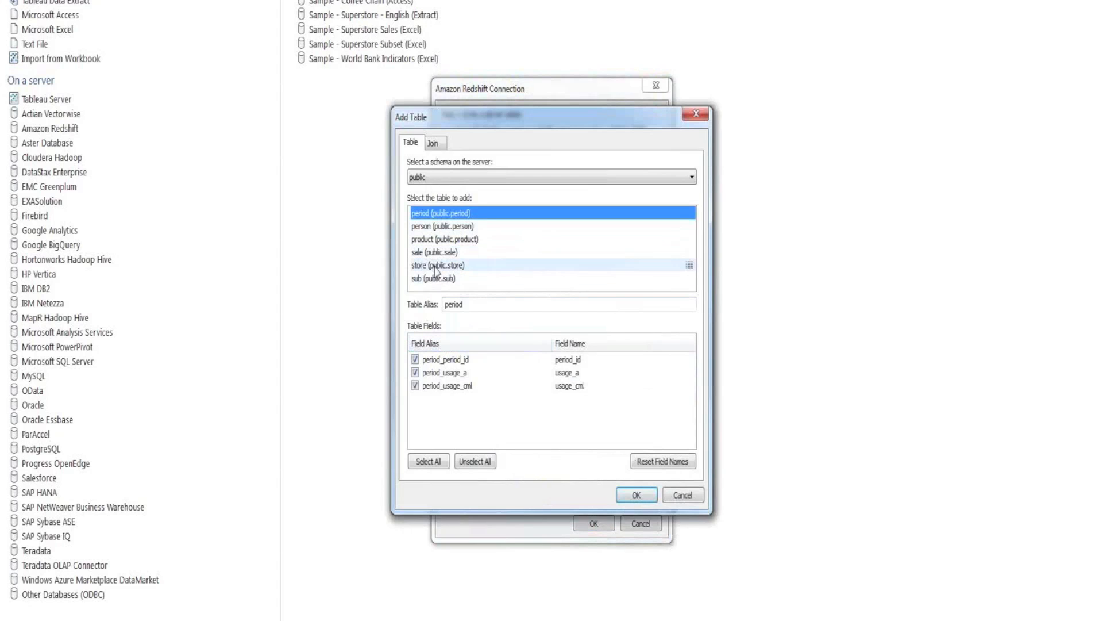
Add the store table without its store_store_key field, using the inner join to sale on store_key
click(519, 265)
click(415, 385)
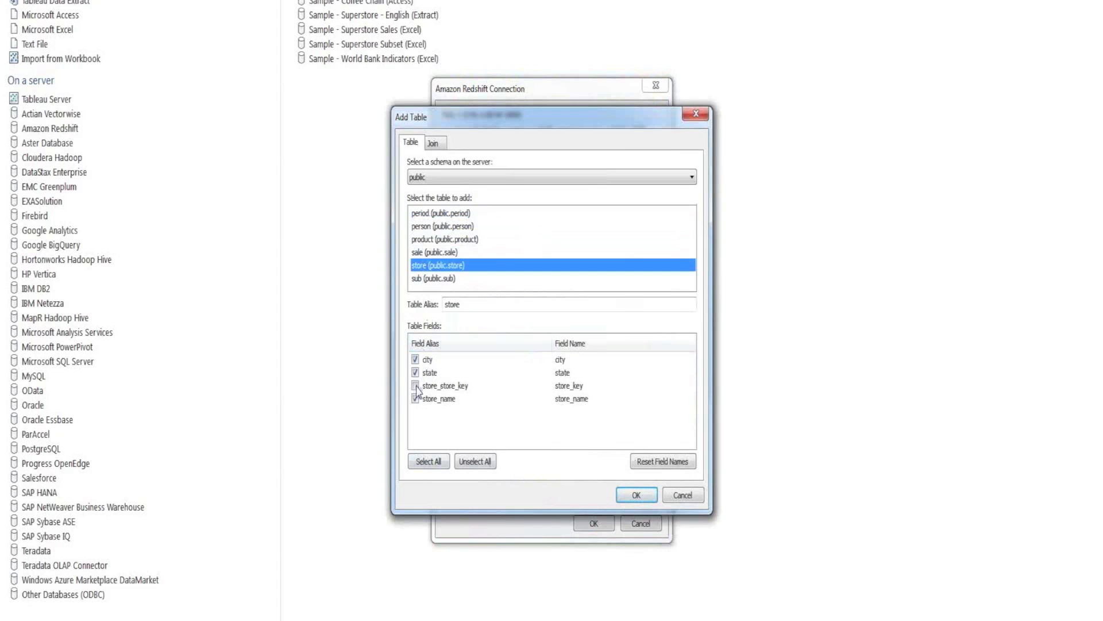
click(432, 142)
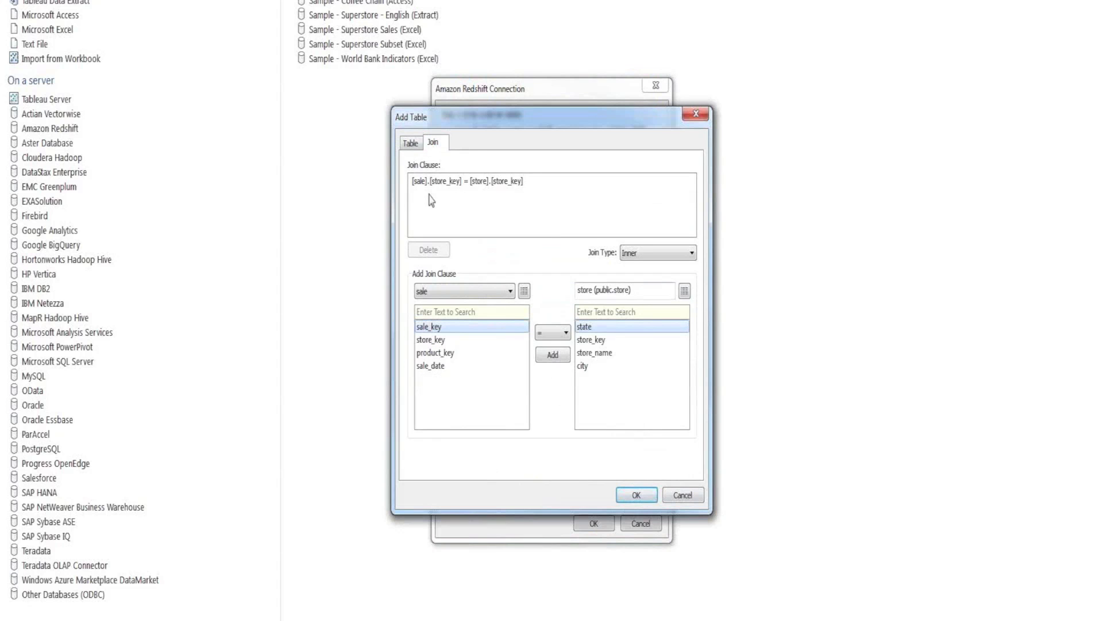
click(638, 495)
Exclude product_key, sale_key and store_key from the sale table's fields and try to submit the Redshift connection
click(462, 399)
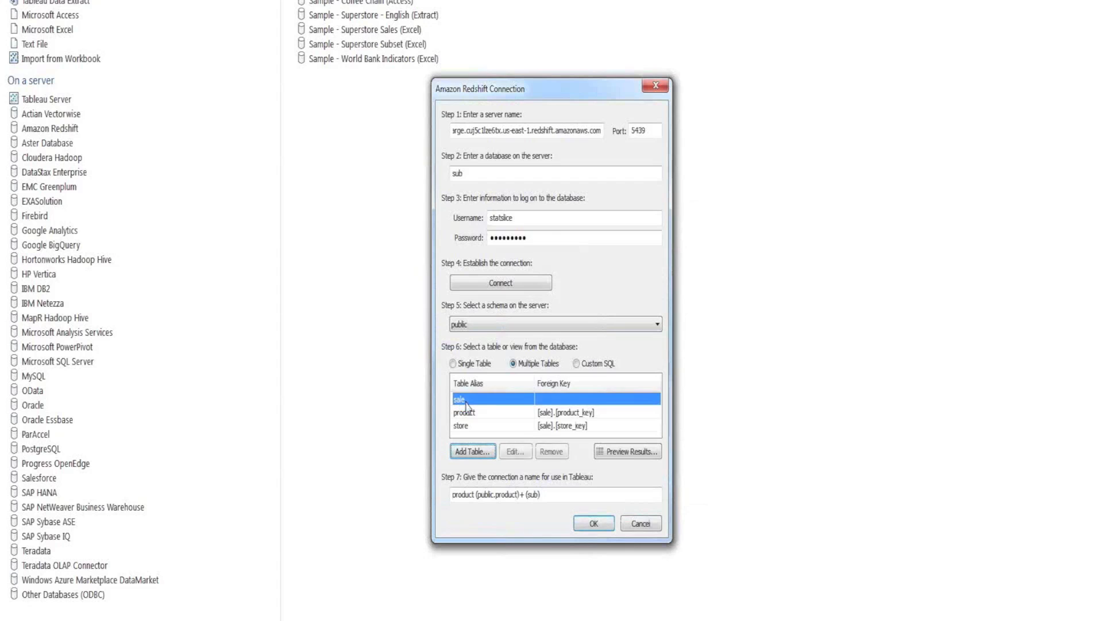
click(515, 451)
click(415, 219)
click(415, 246)
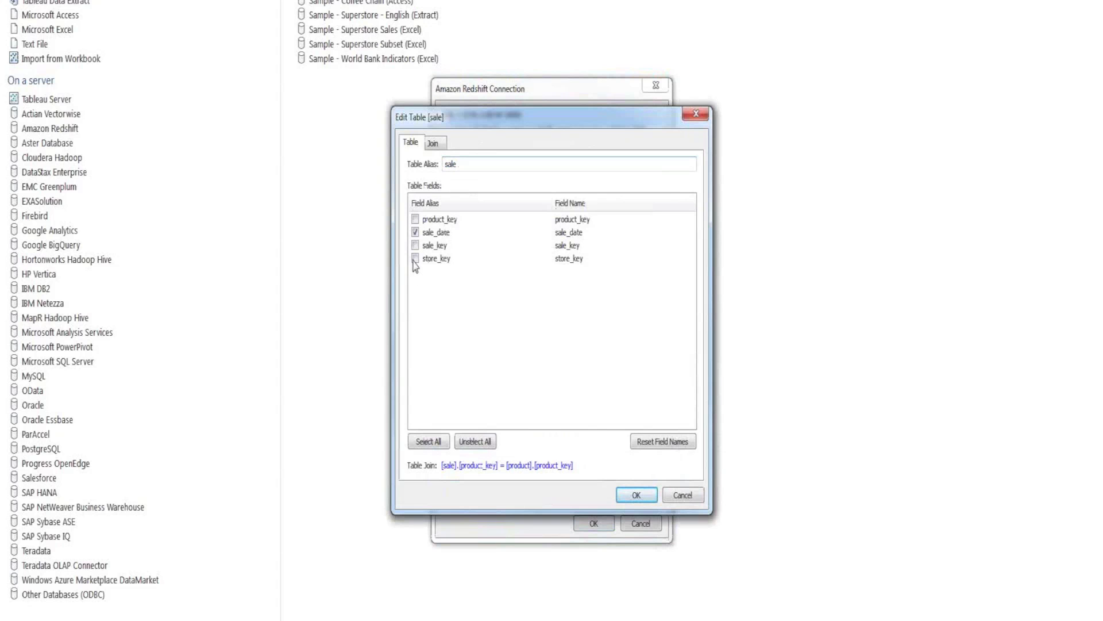
click(636, 494)
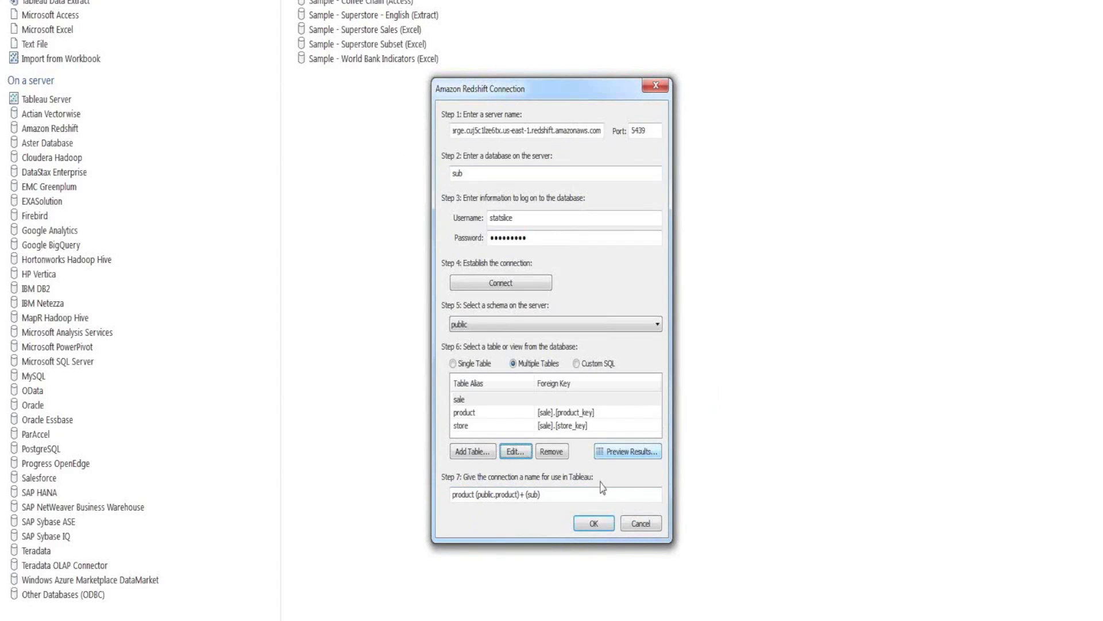
click(593, 524)
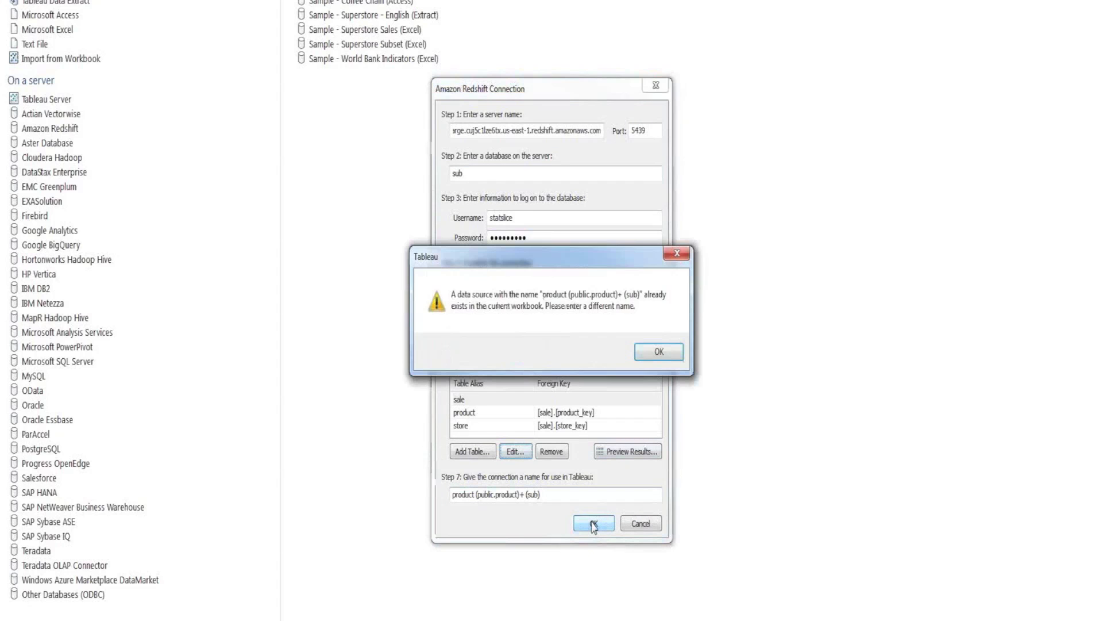
Dismiss the duplicate-name warning, name the Redshift connection "Redshift D", and connect live to the data
click(655, 353)
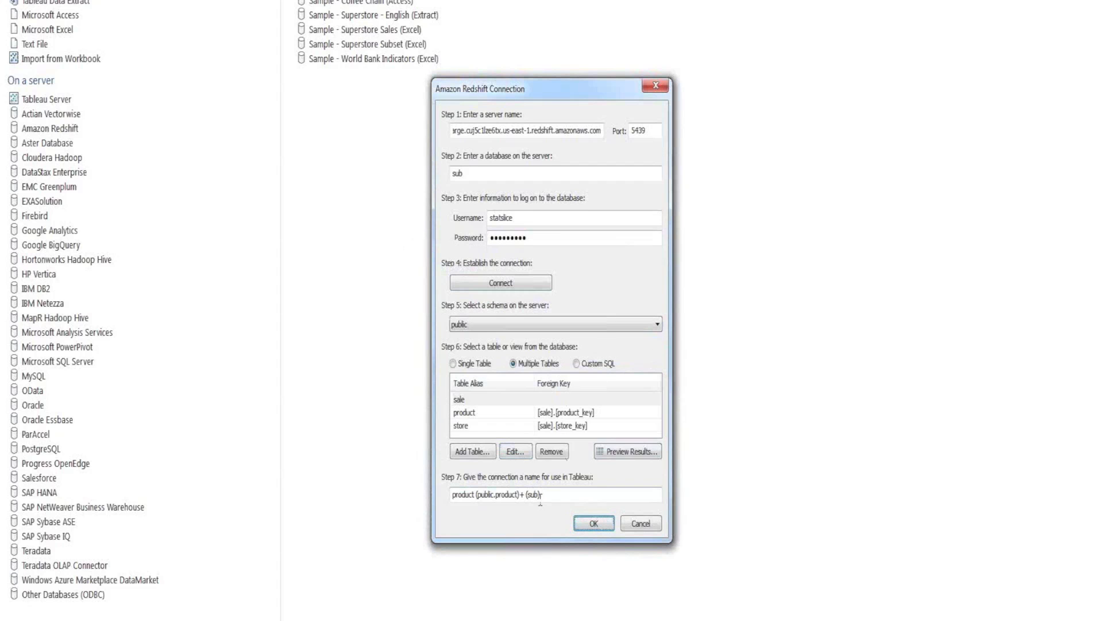
drag(568, 495, 439, 487)
text(R)
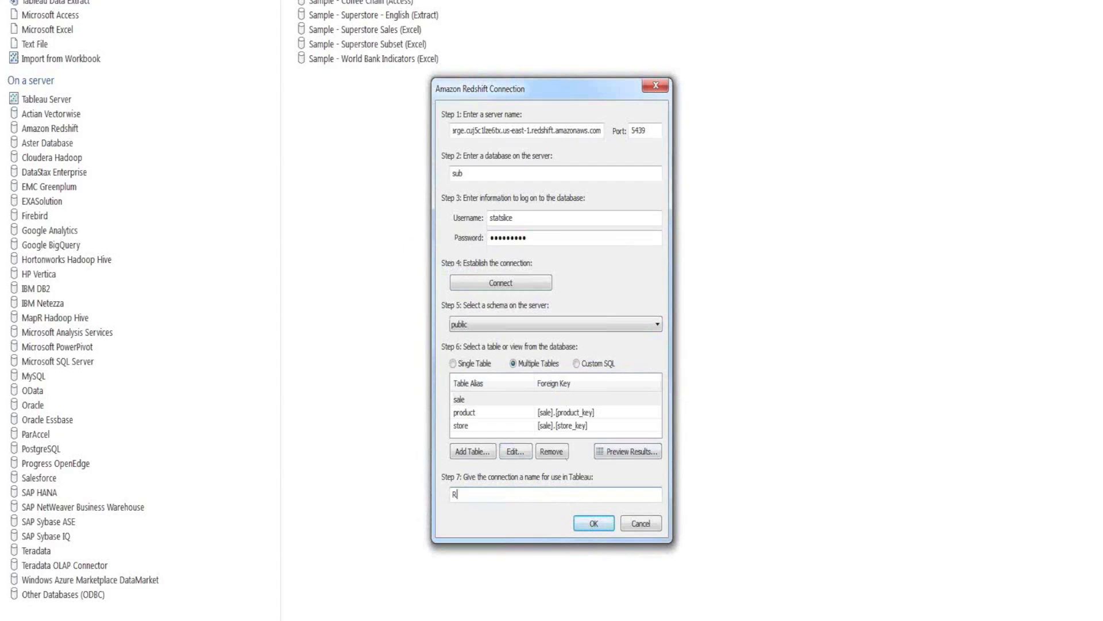
text(edshift D)
click(581, 524)
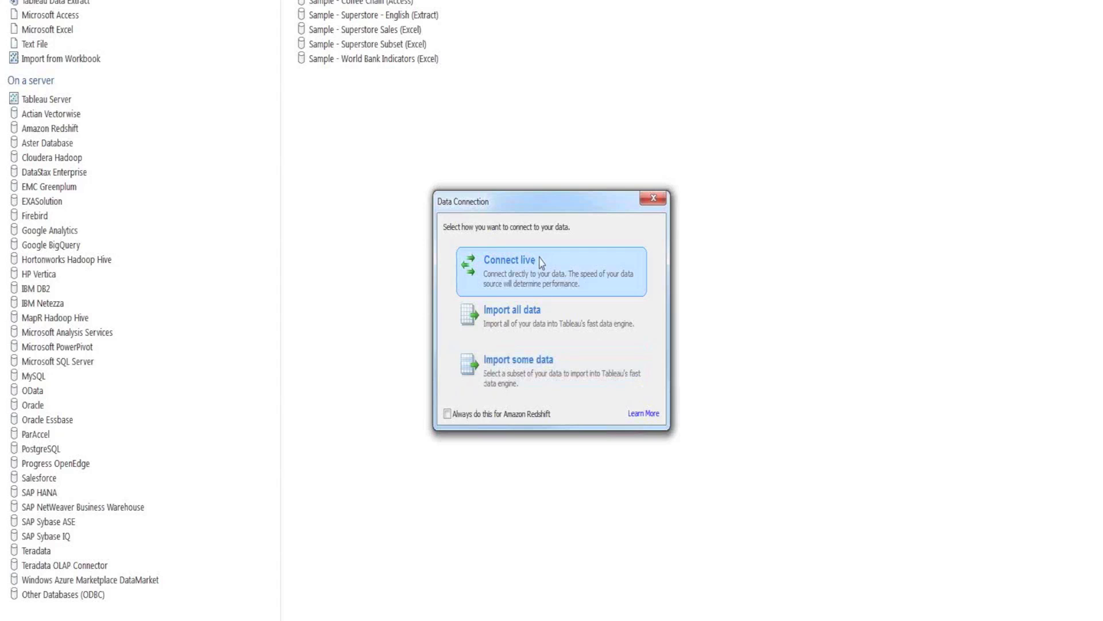
click(520, 270)
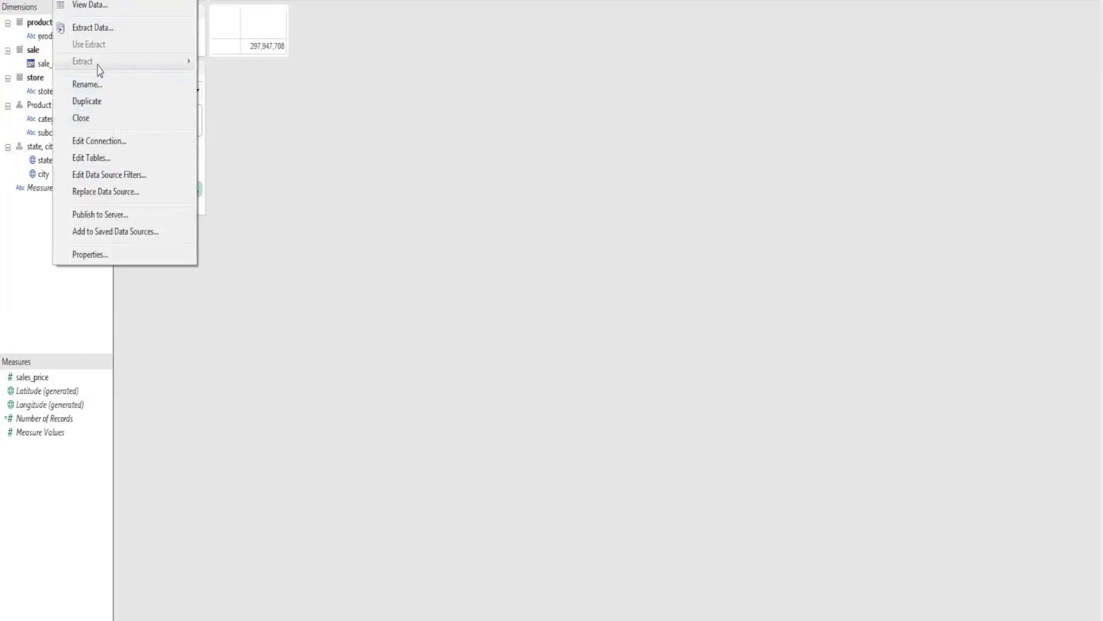
Close the old data source and place the Number of Records measure in the view using the new connection
click(99, 126)
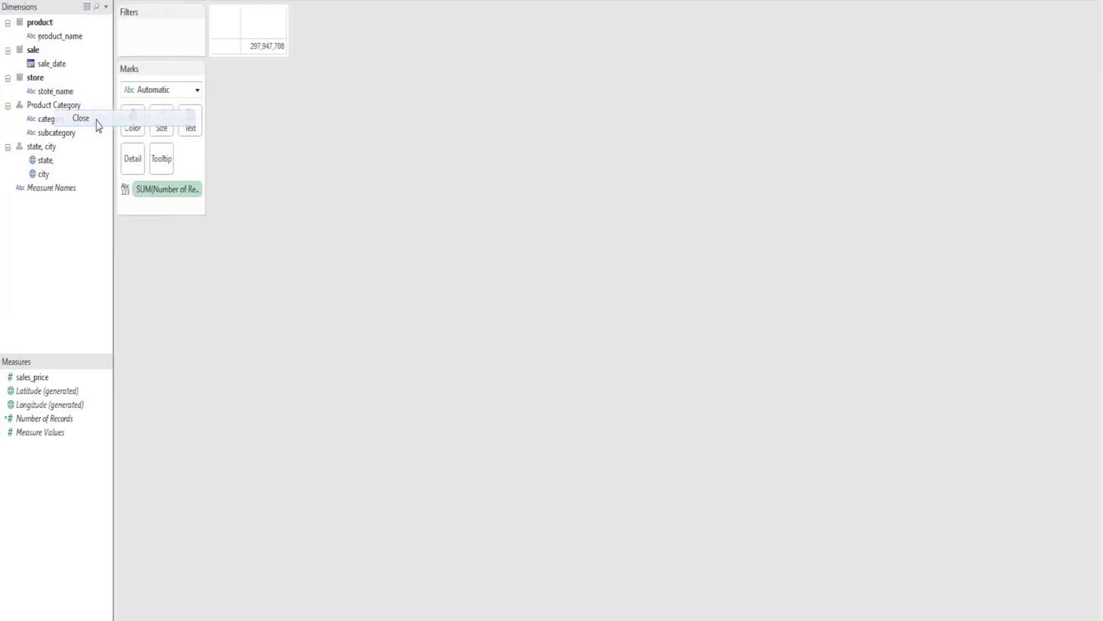
click(595, 360)
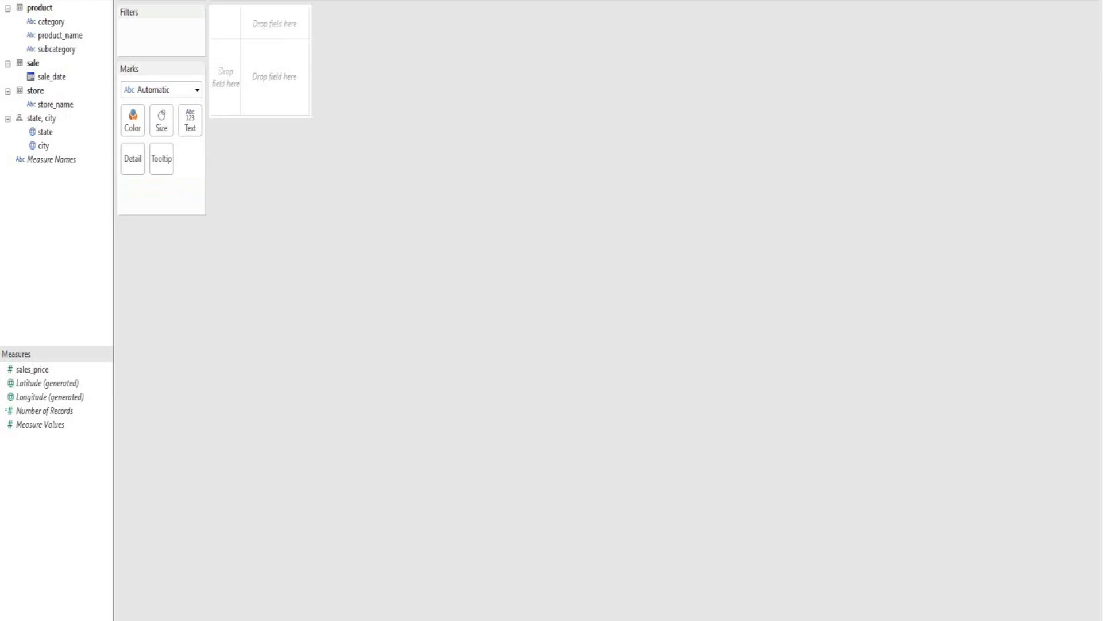
click(40, 27)
drag(43, 411, 282, 84)
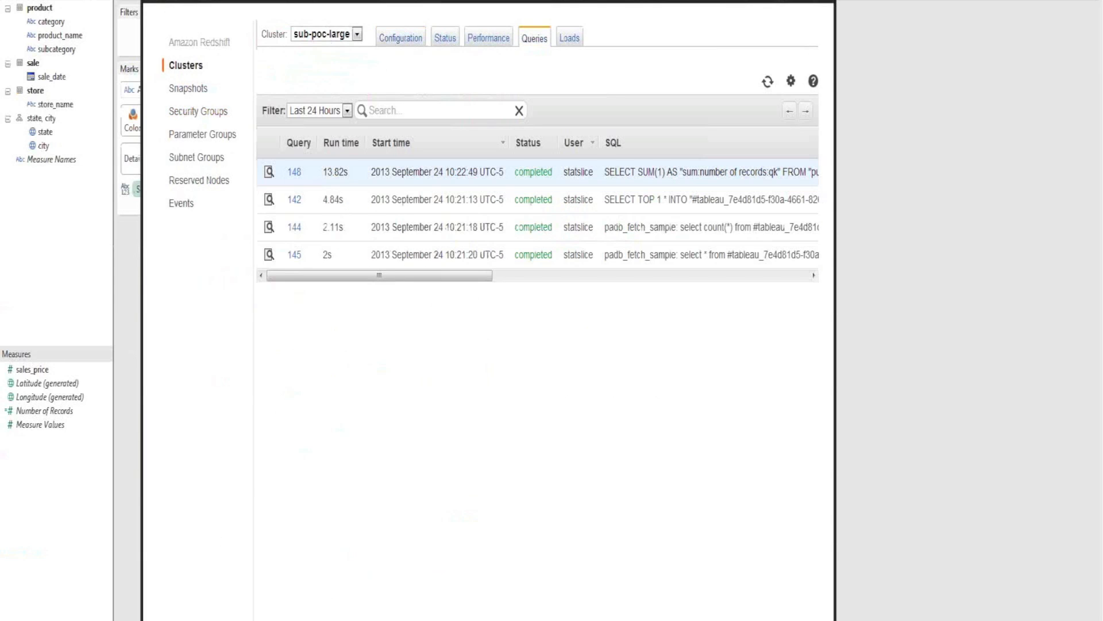
In the Redshift console, refresh the sub-poc-large query list and examine query 148's SQL, explain plan and cluster performance
click(768, 85)
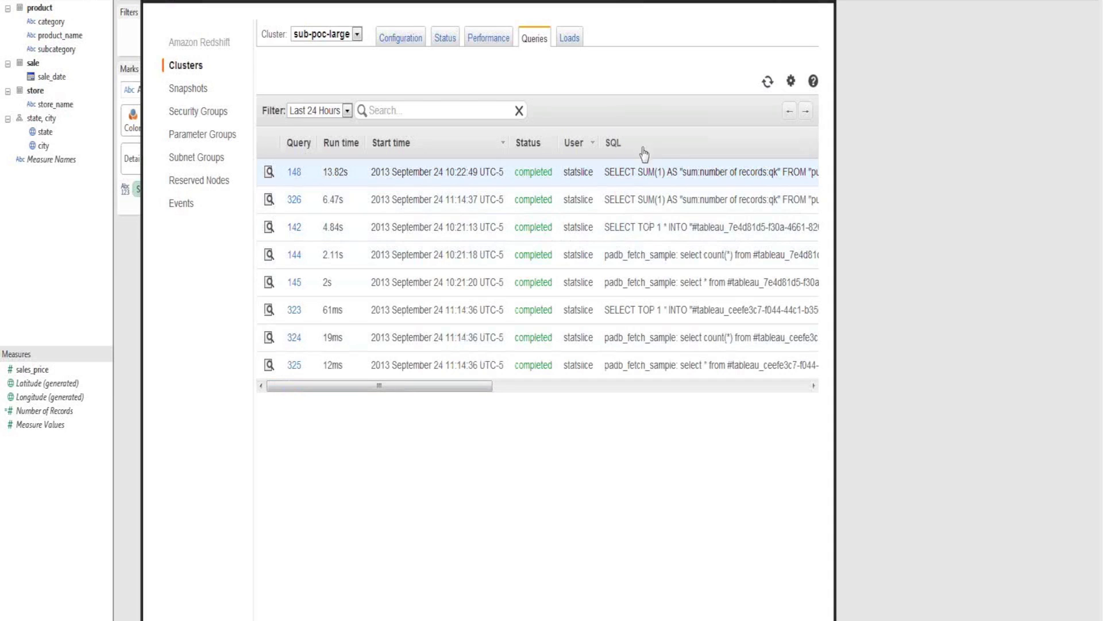
click(294, 172)
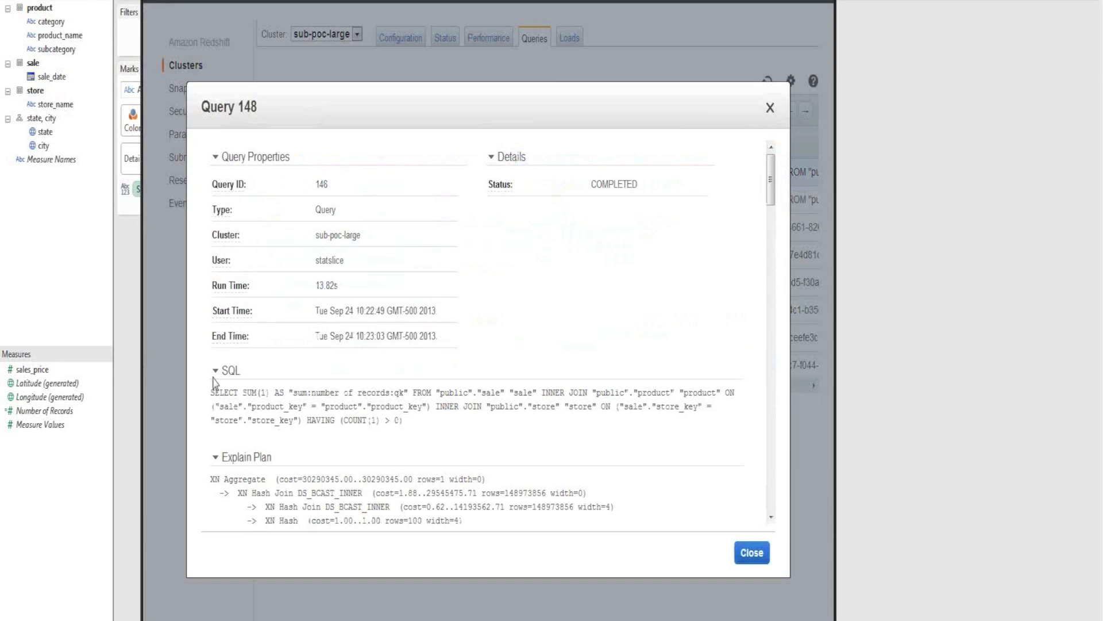
drag(210, 393, 409, 427)
click(404, 420)
drag(770, 185, 771, 245)
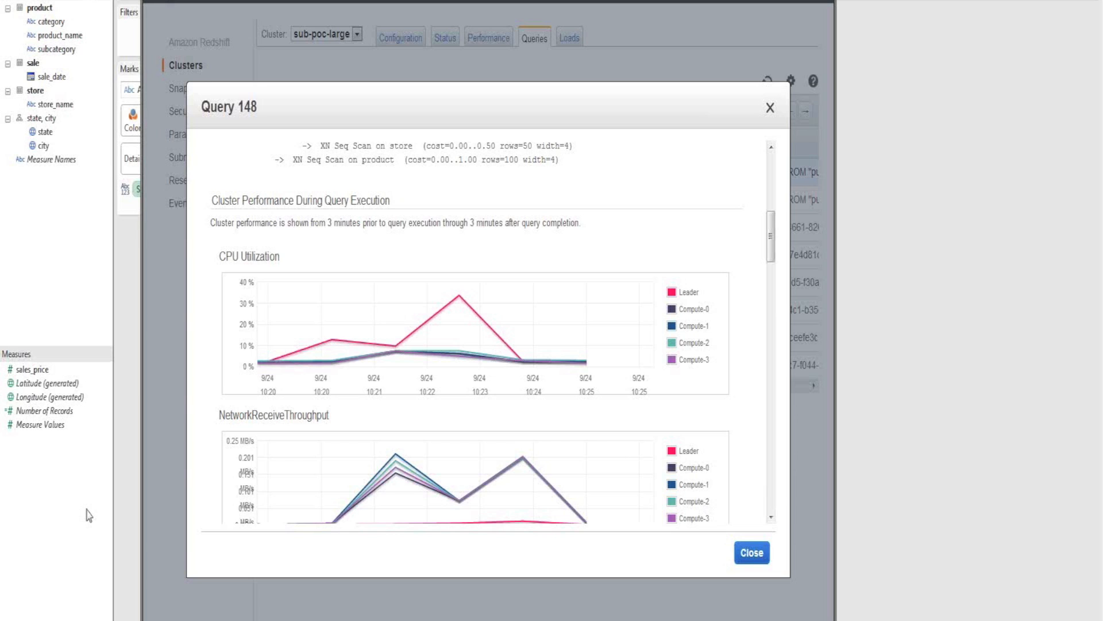
drag(770, 230, 772, 184)
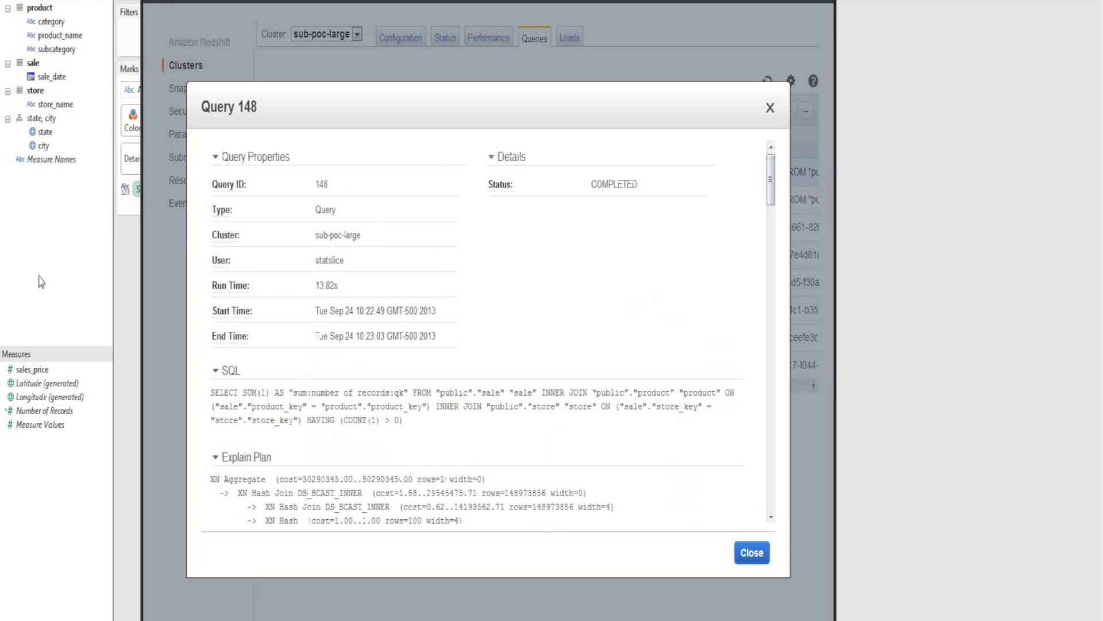
mouse_move(774, 180)
mouse_down()
mouse_move(773, 223)
mouse_move(772, 185)
mouse_up()
scroll(747, 505, down, 7)
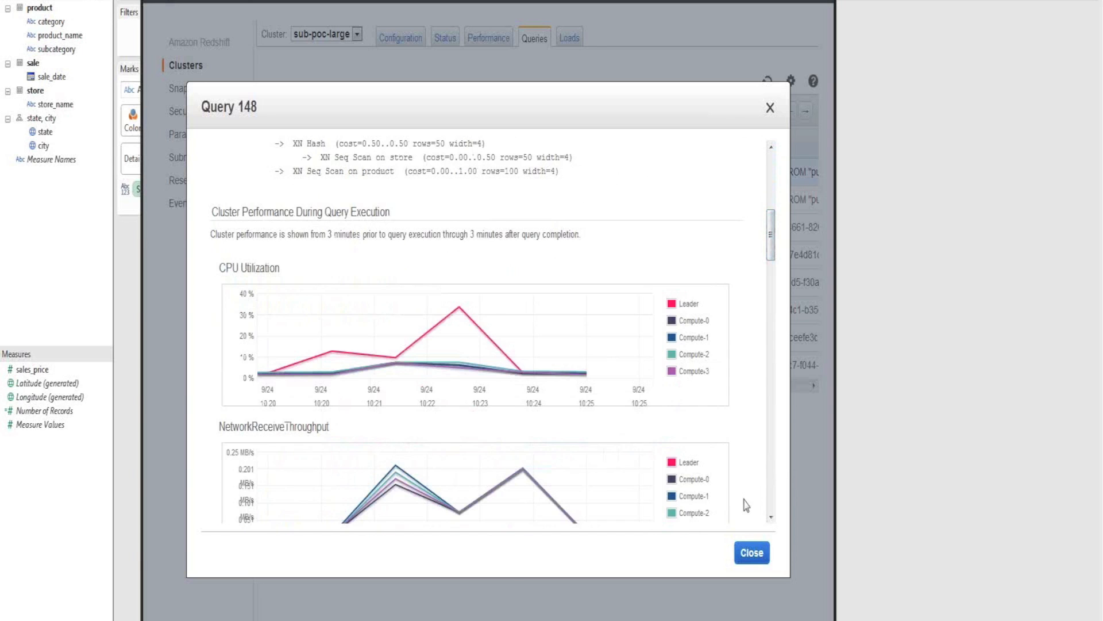
click(762, 559)
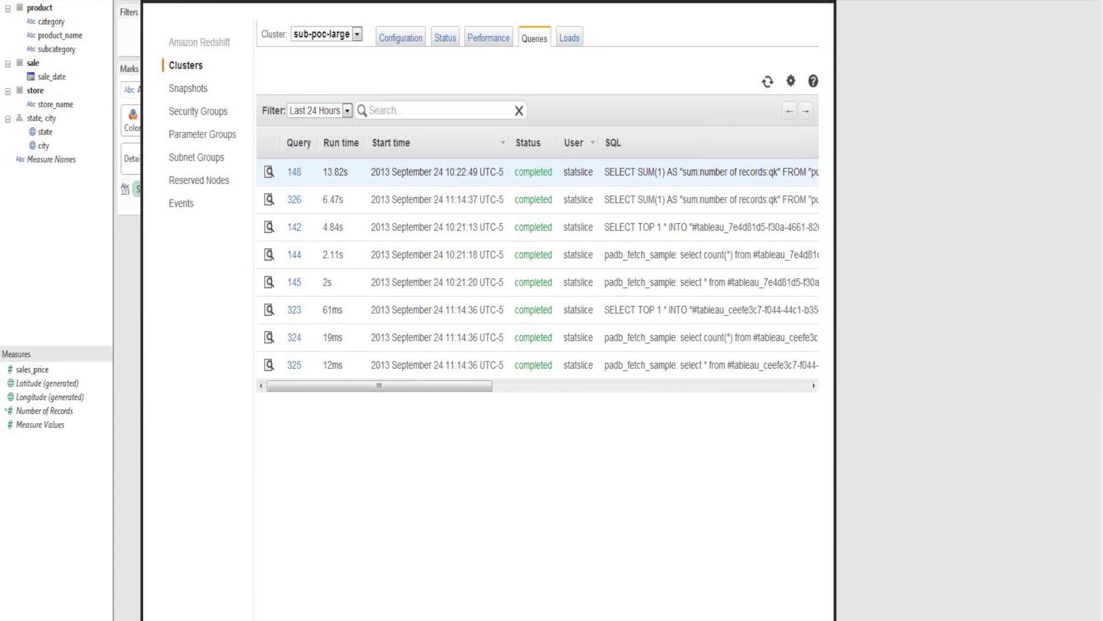
Switch back to Tableau and examine the finished dashboard with its state map, category list and SubCategoryBy Date chart
key(alt+Tab)
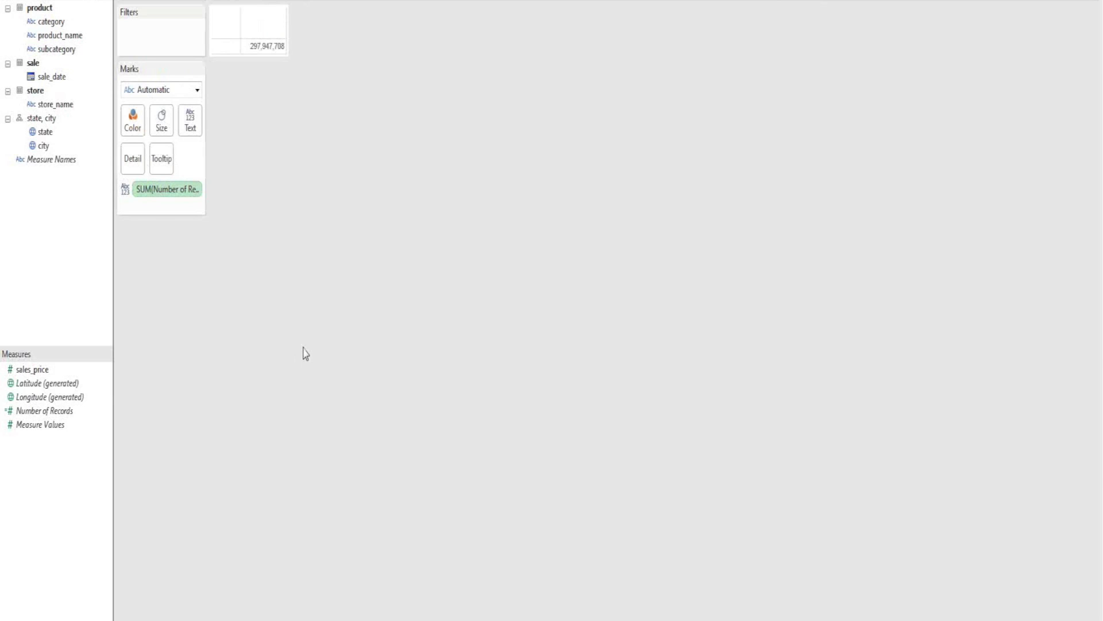
drag(1102, 0, 1069, 0)
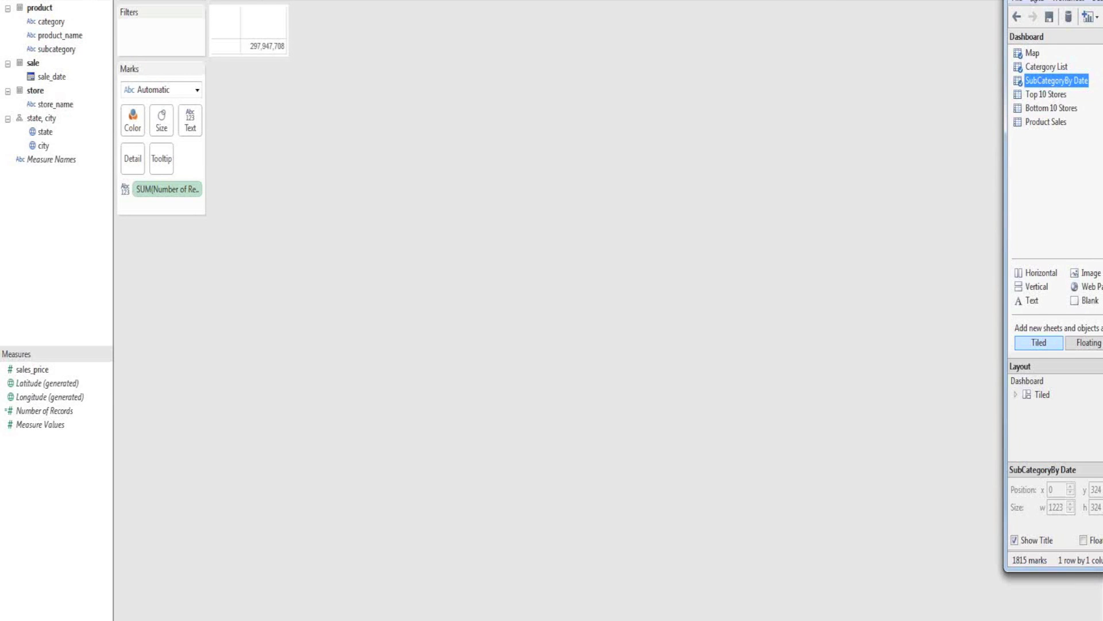
drag(1102, 2, 355, 8)
double_click(359, 6)
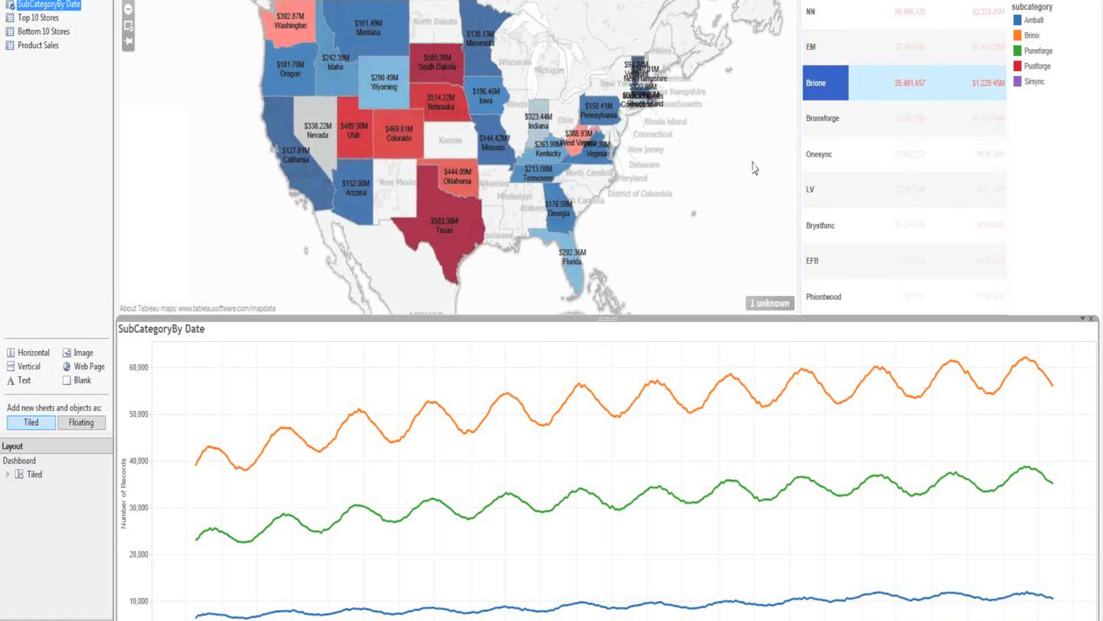
mouse_move(326, 117)
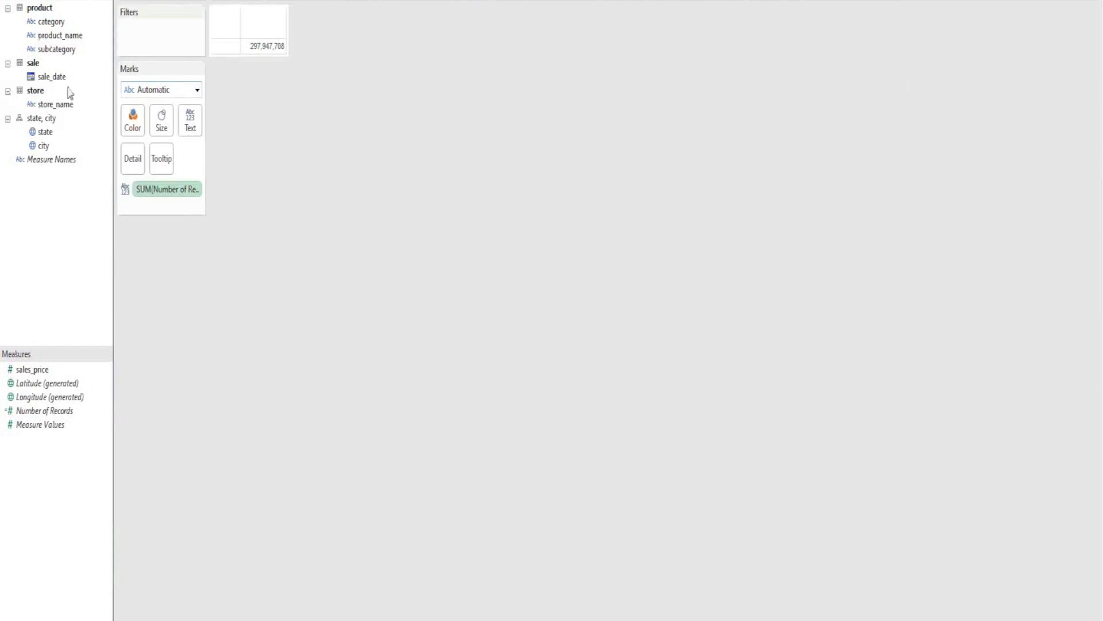
Map the state field without the Number of Records measure and colour the states by sales_price
click(45, 133)
drag(165, 194, 86, 213)
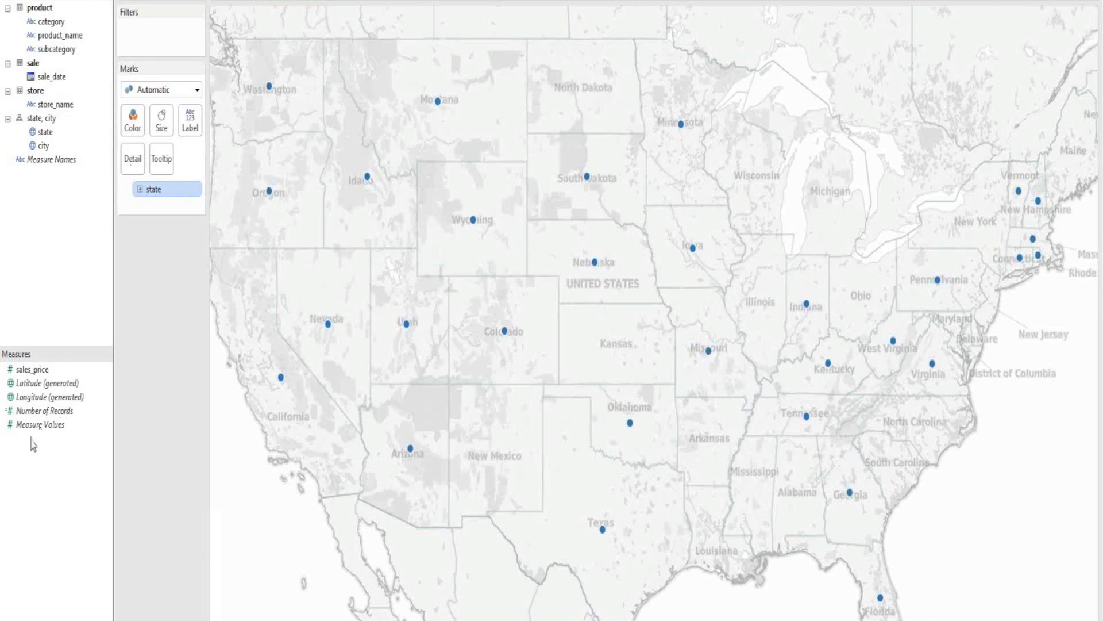
drag(32, 369, 135, 122)
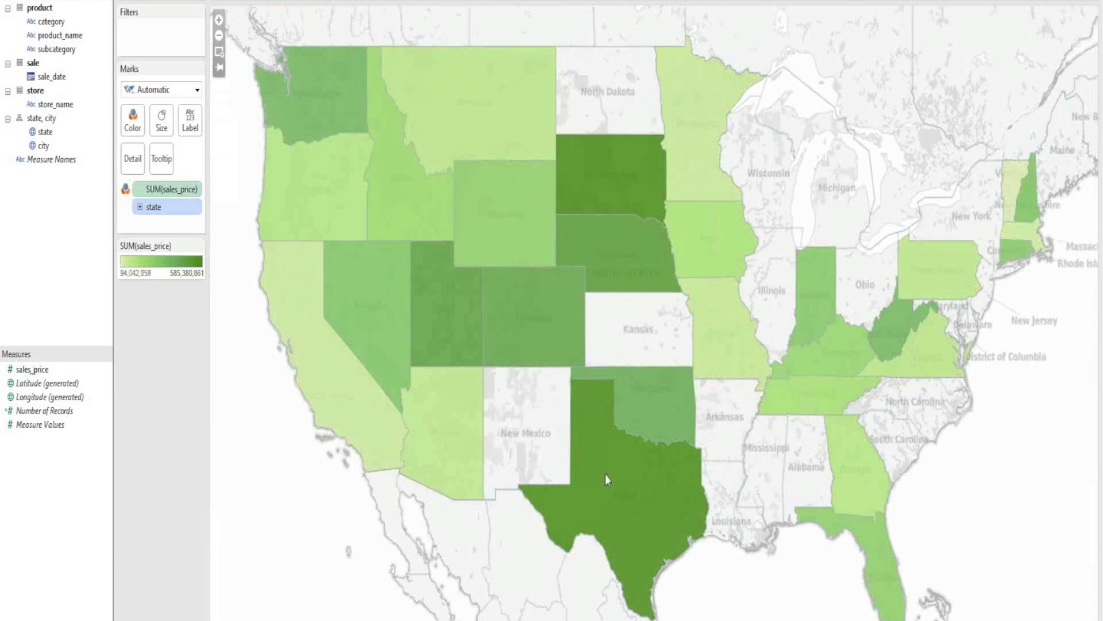
Label each state on the map with its sales_price total and state name
mouse_move(610, 483)
drag(49, 370, 190, 120)
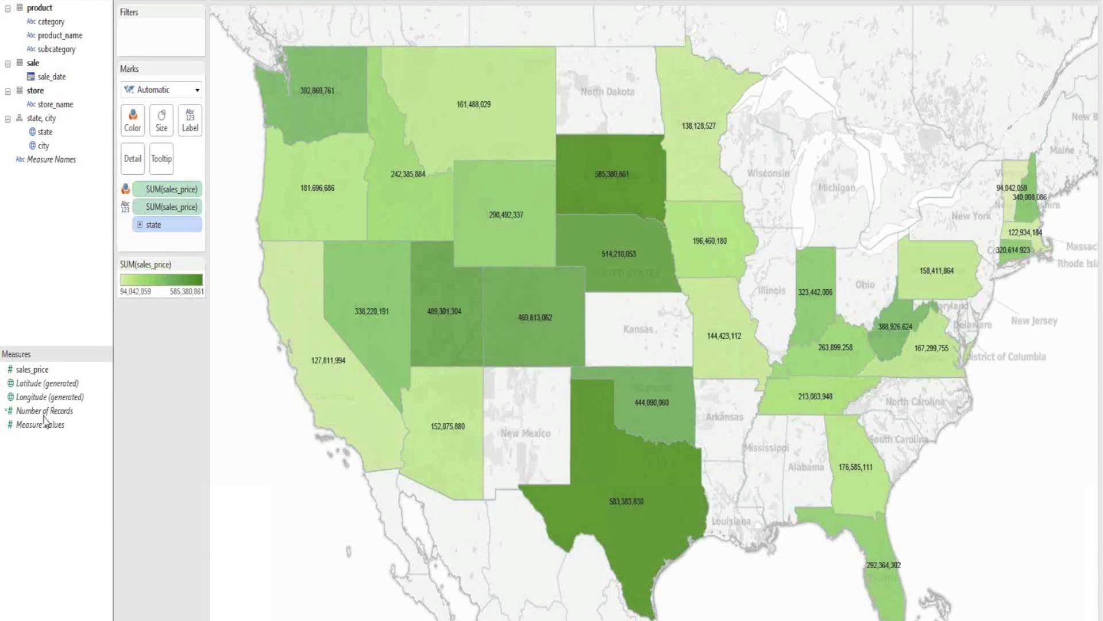
drag(44, 132, 190, 125)
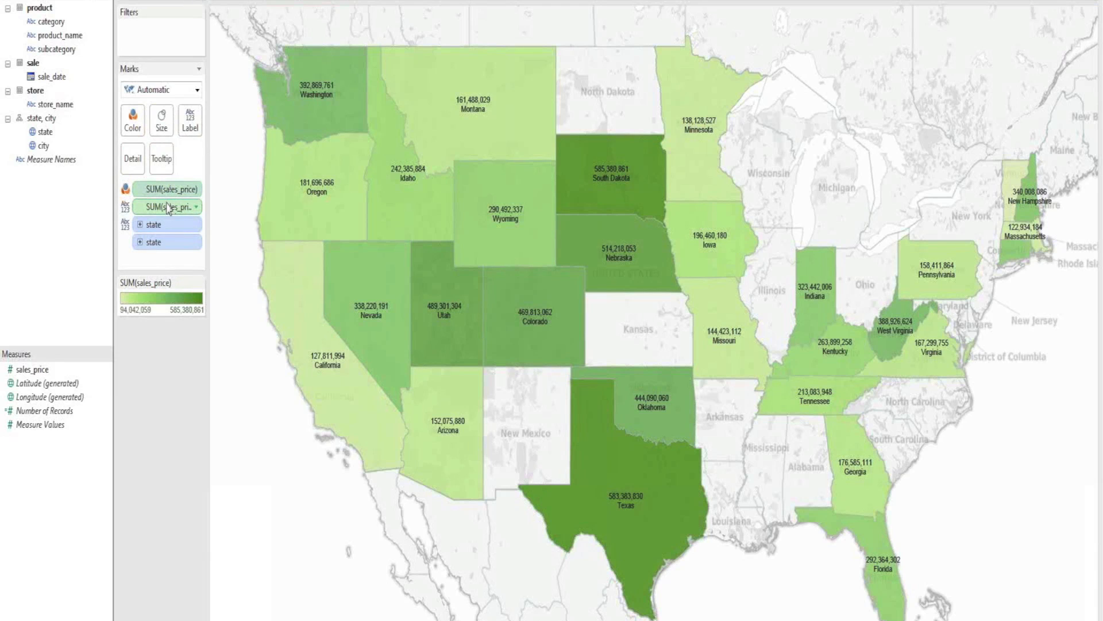
Set the default number format of sales_price to Currency (Custom) with 0 decimal places and Millions (M) units
right_click(43, 375)
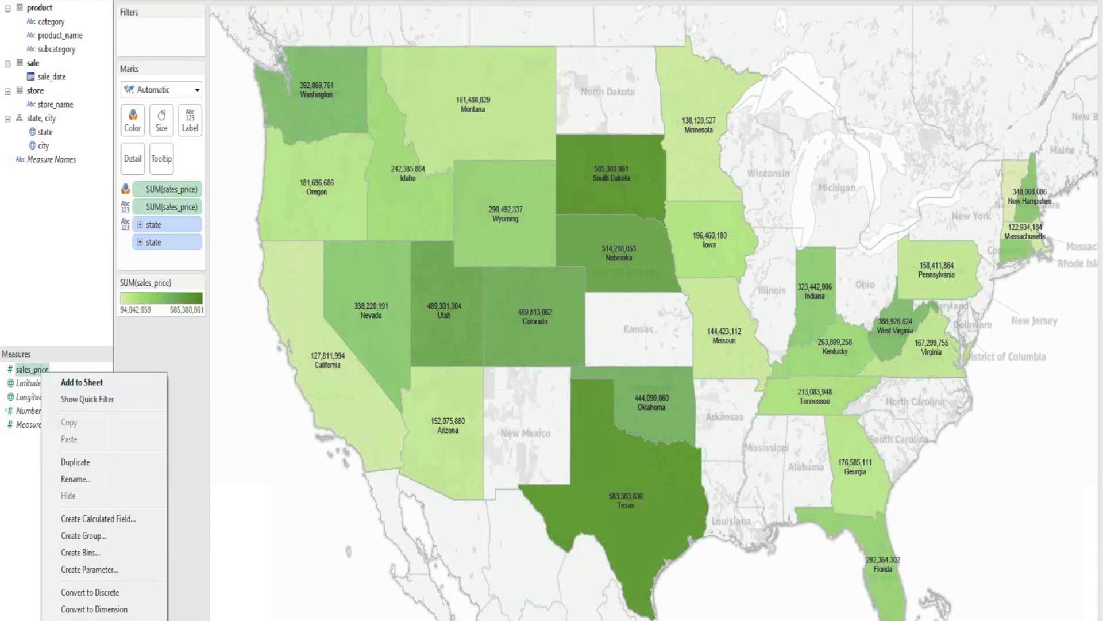
click(229, 620)
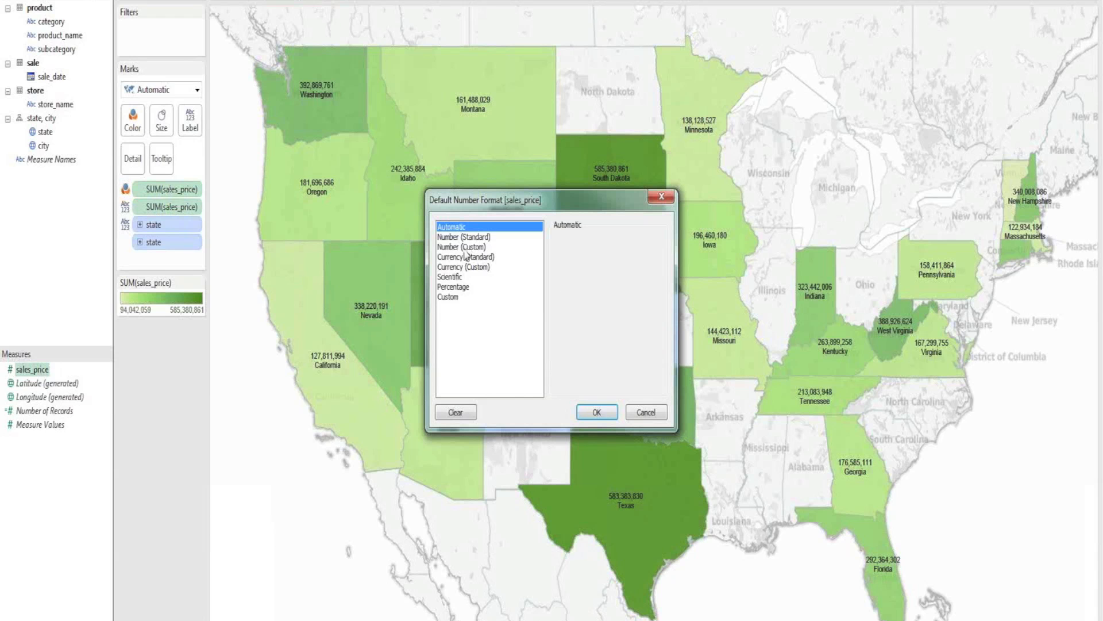
click(465, 267)
click(585, 259)
click(585, 259)
click(592, 324)
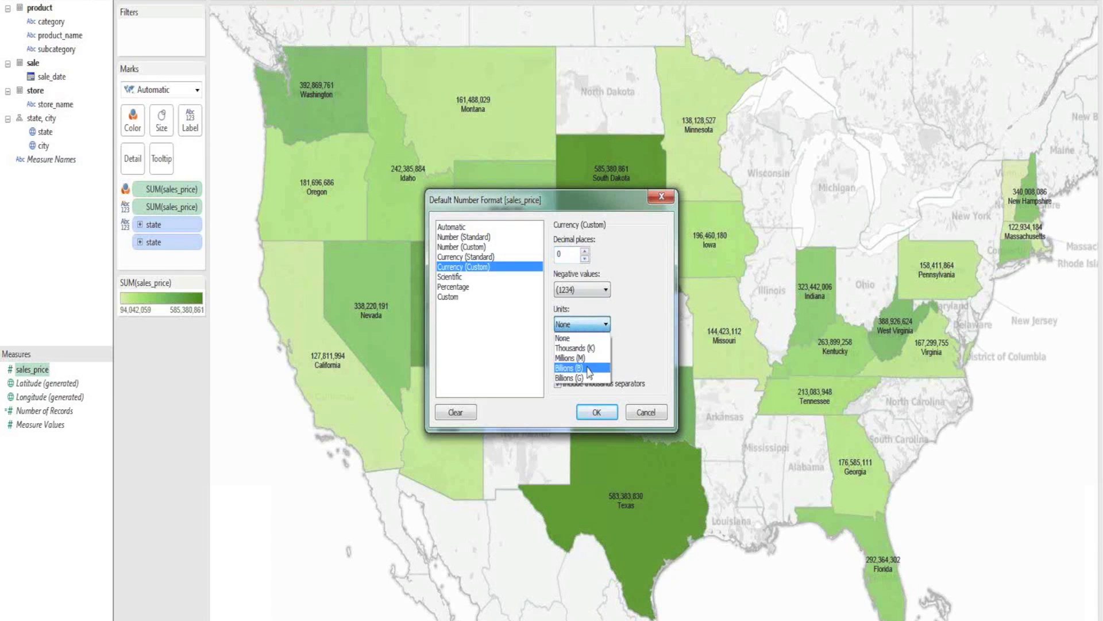
click(588, 361)
click(596, 412)
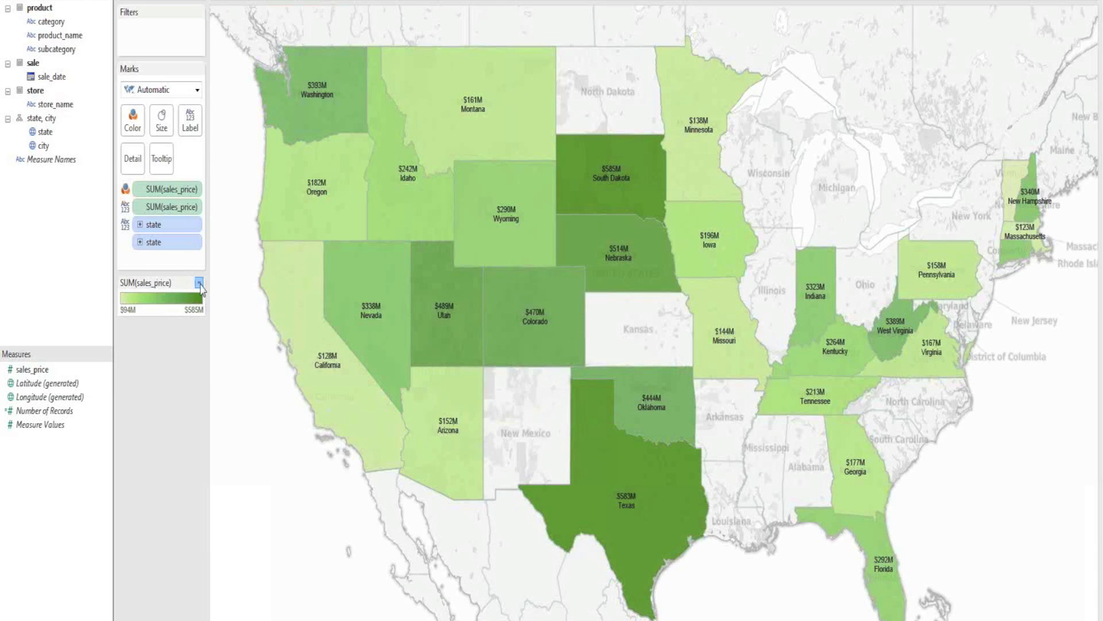
Change the sales_price map colours to the Red-Blue Diverging palette in reversed order
click(199, 282)
click(136, 297)
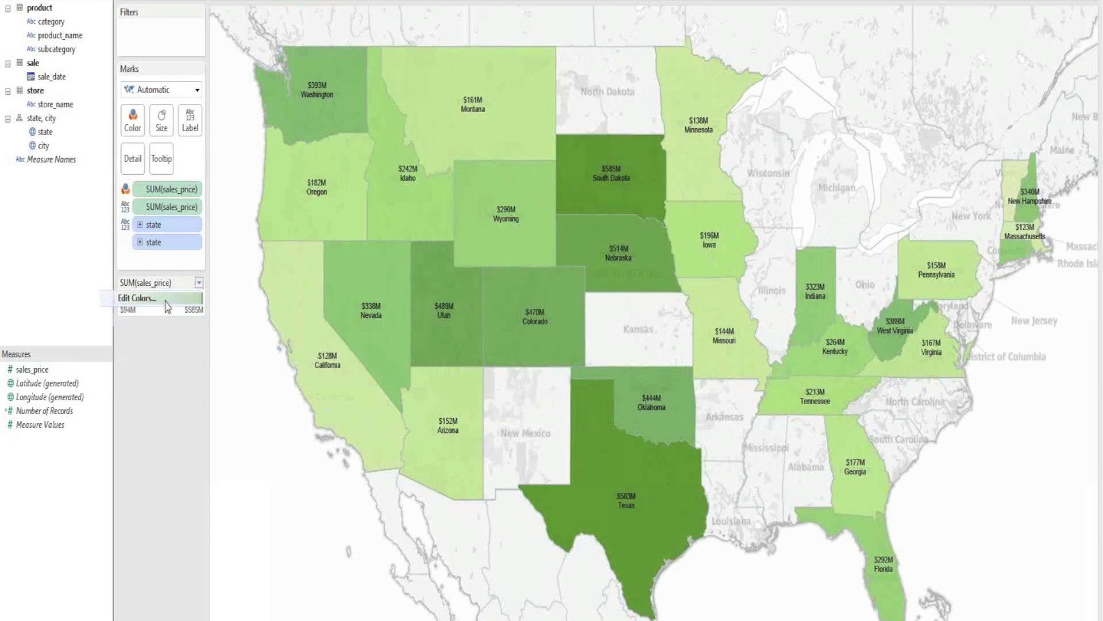
click(658, 262)
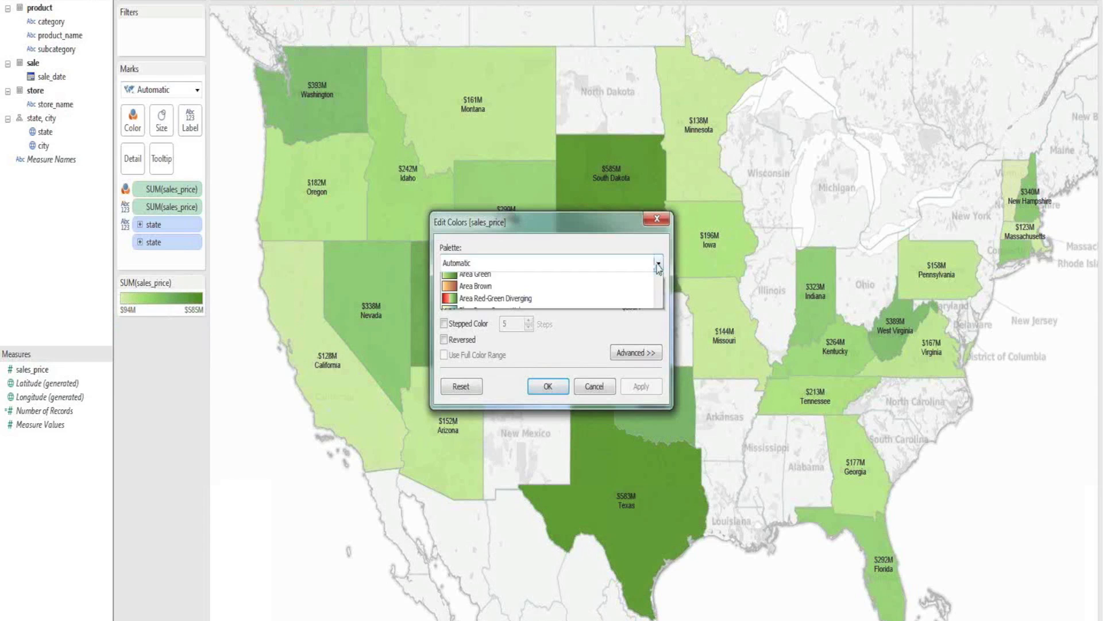
click(487, 405)
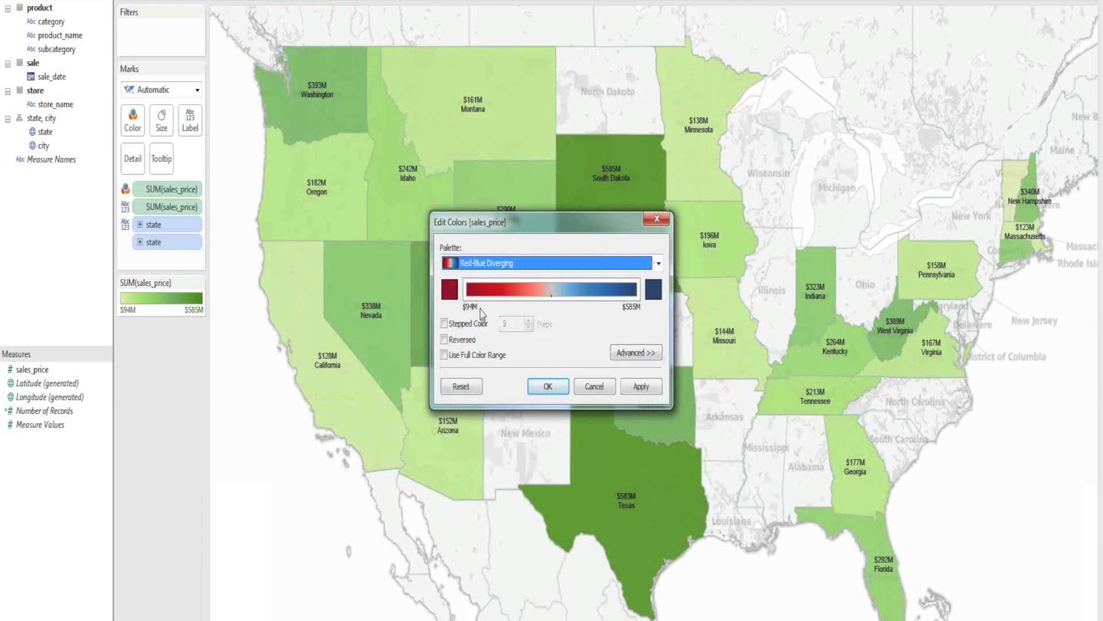
click(445, 339)
click(547, 387)
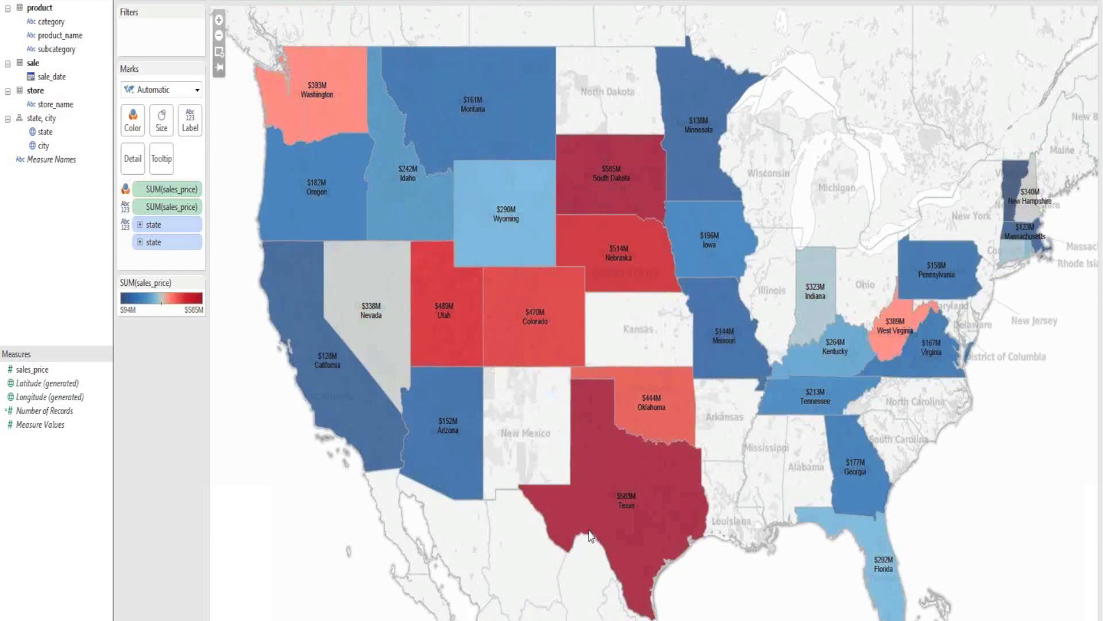
mouse_move(623, 499)
mouse_move(364, 426)
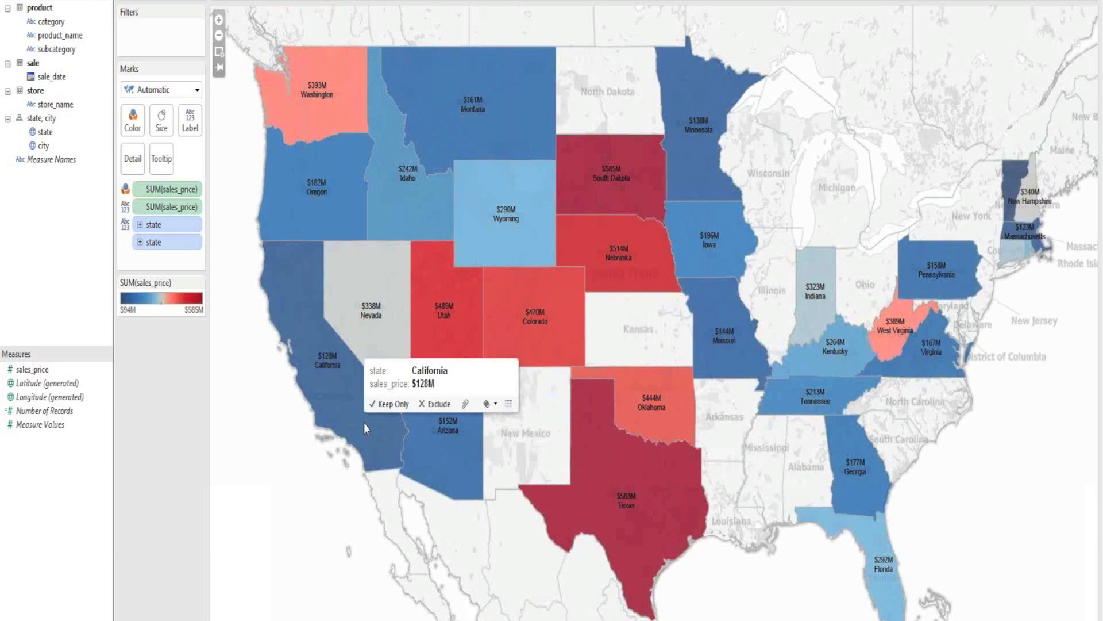
Add a new blank worksheet to the workbook after the map sheet
right_click(139, 619)
click(180, 572)
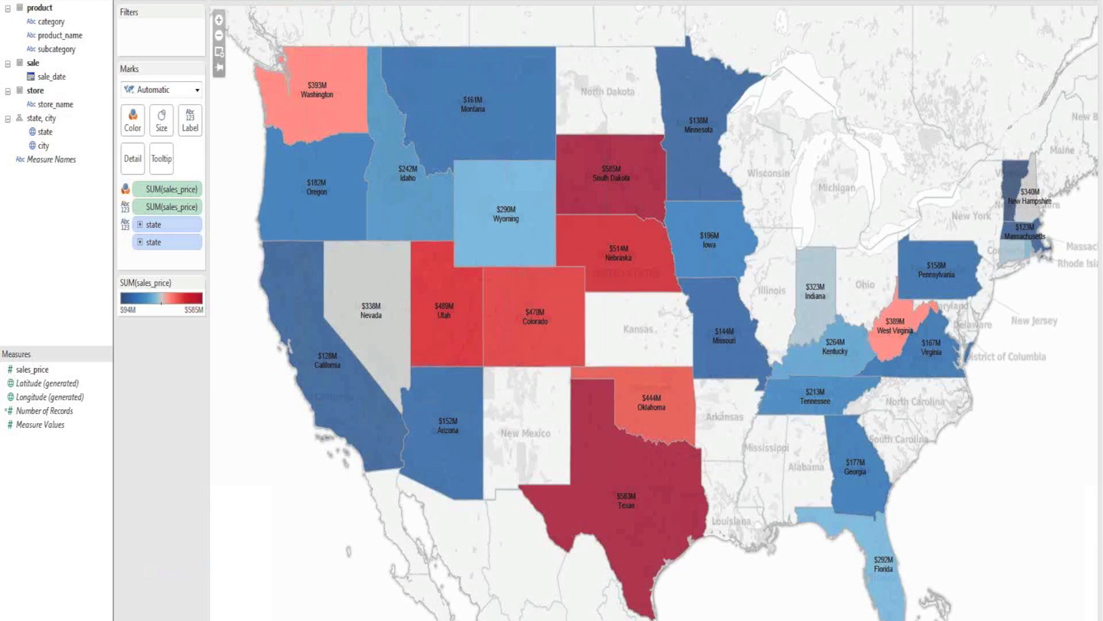
key(ctrl+m)
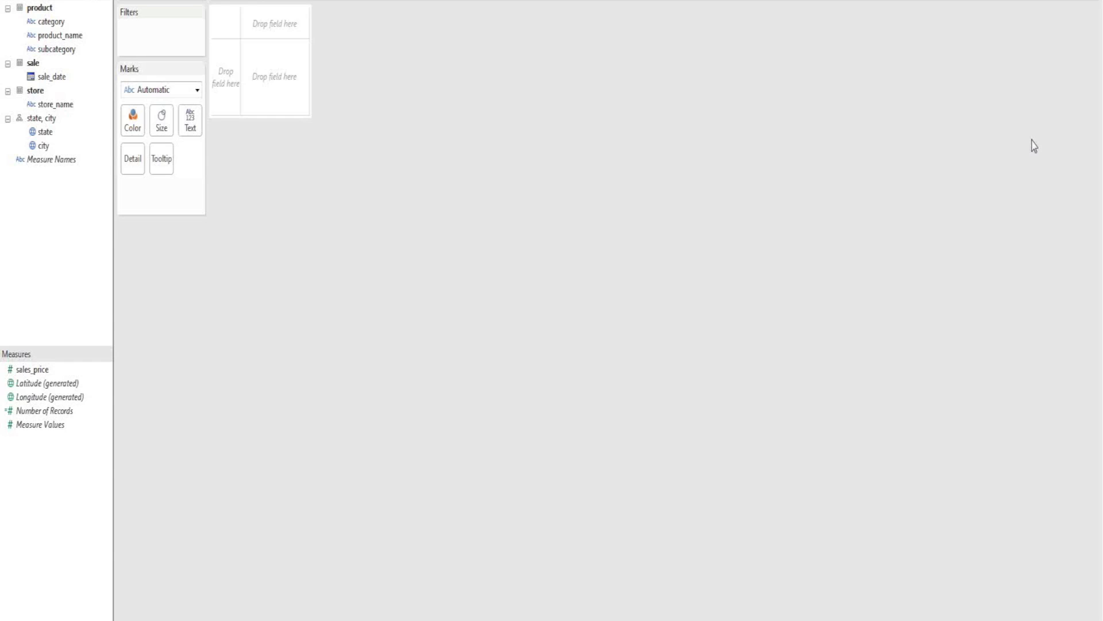
Create a hierarchy named Product Categories from the category and subcategory fields
click(52, 54)
drag(54, 59, 52, 22)
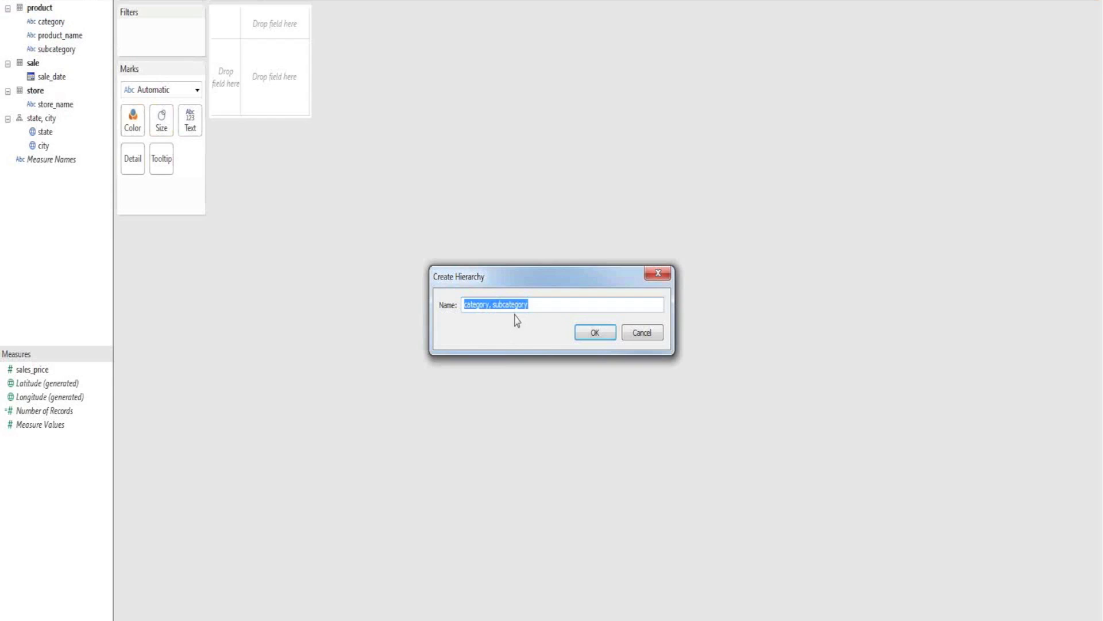
text(Ca)
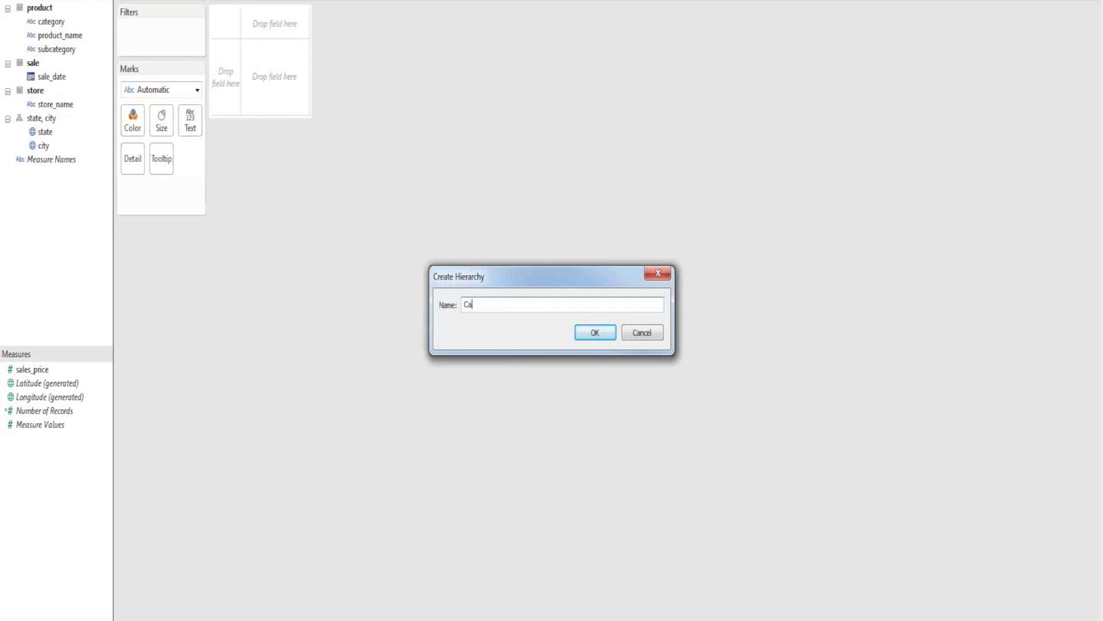
text(oduct Categories)
key(Return)
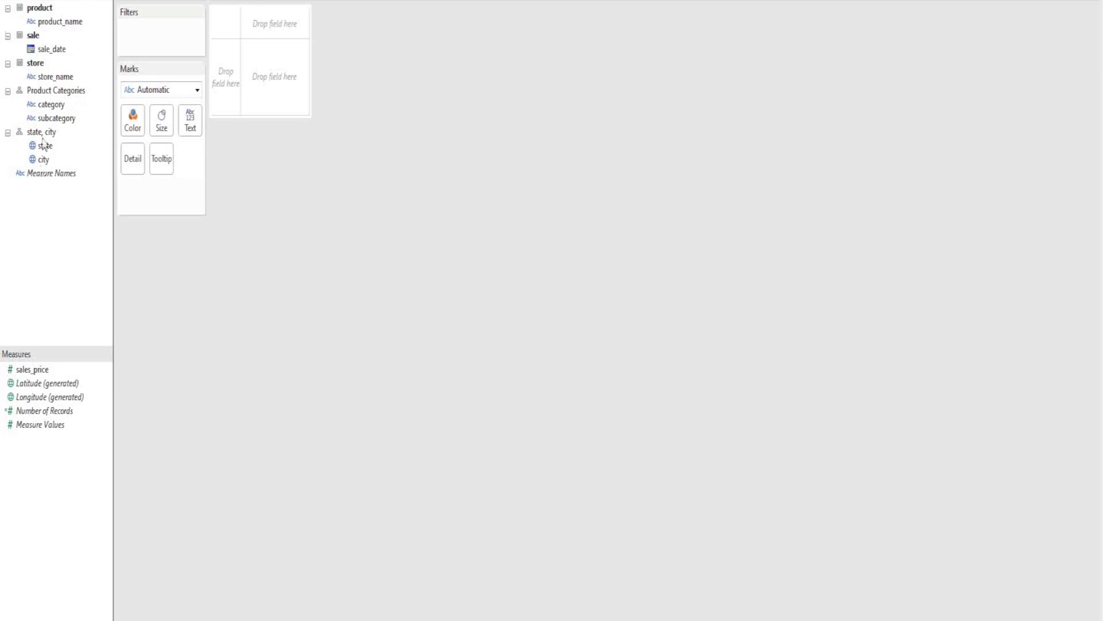
Build a table with category as rows and Number of Records and sales_price as its value columns
drag(51, 105, 239, 124)
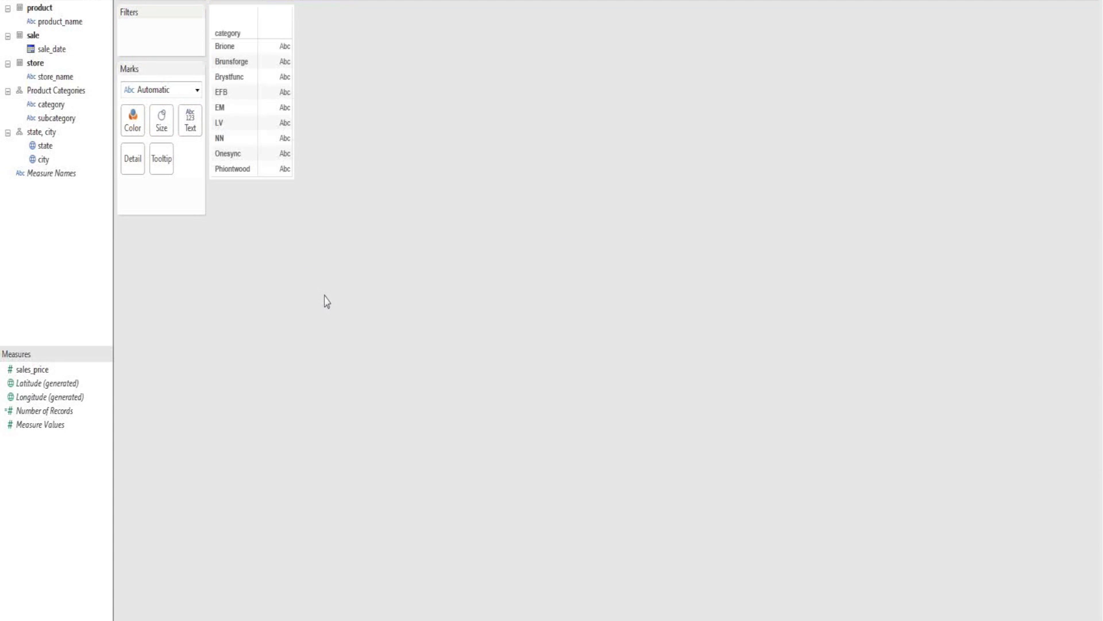
drag(40, 412, 283, 113)
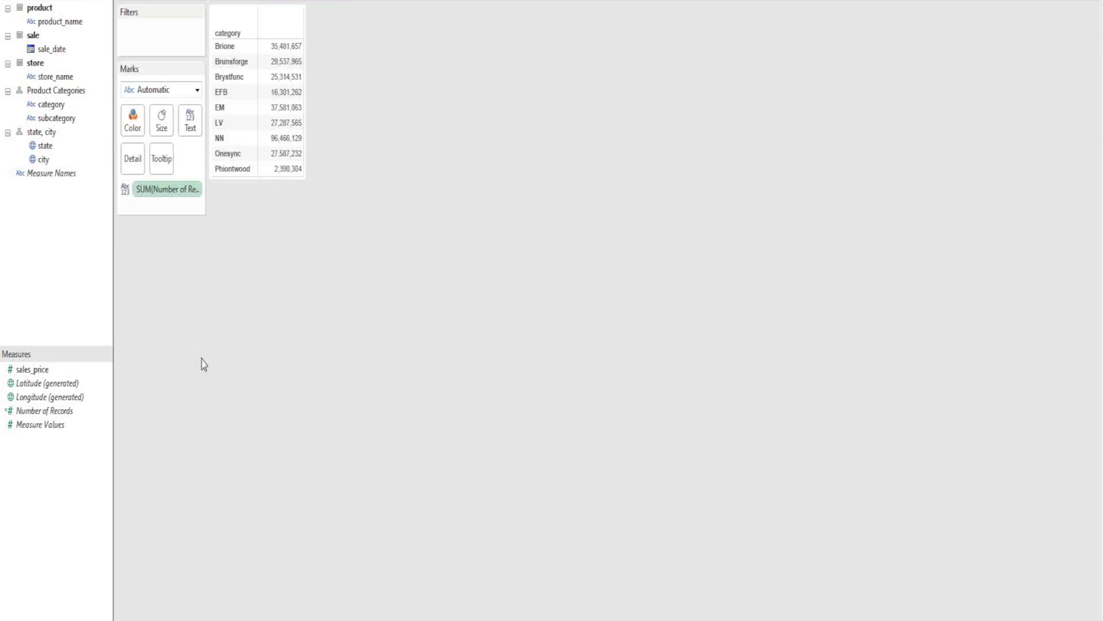
drag(32, 370, 275, 211)
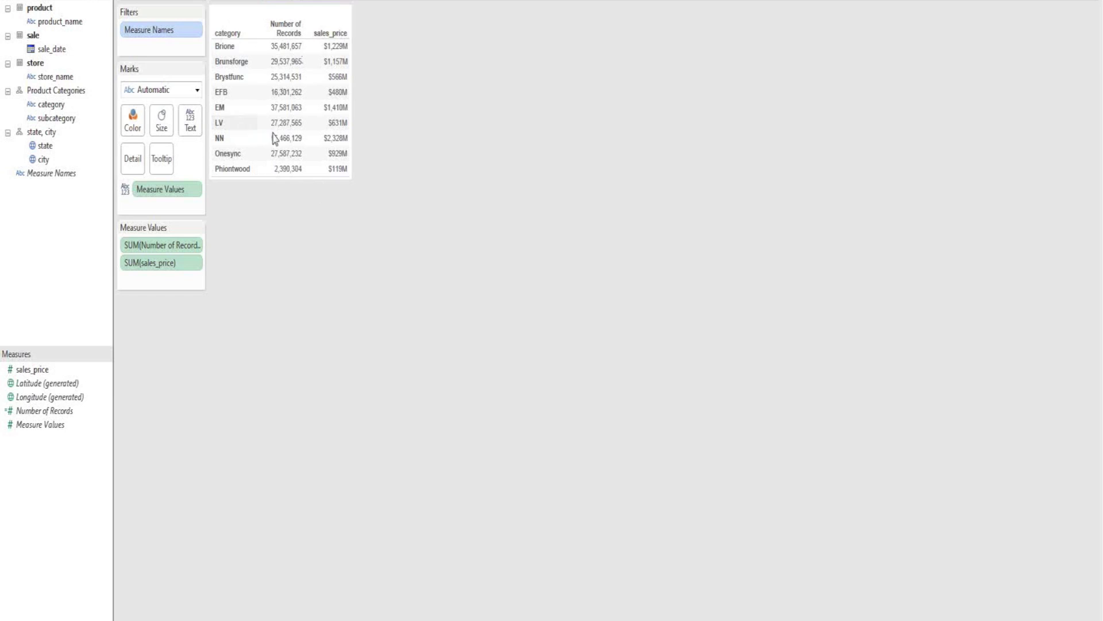
Colour the category table by sales_price with the Area Red palette and sort the categories by sales_price in descending order
mouse_move(332, 153)
mouse_move(35, 374)
mouse_down()
mouse_move(101, 298)
mouse_move(133, 121)
mouse_up()
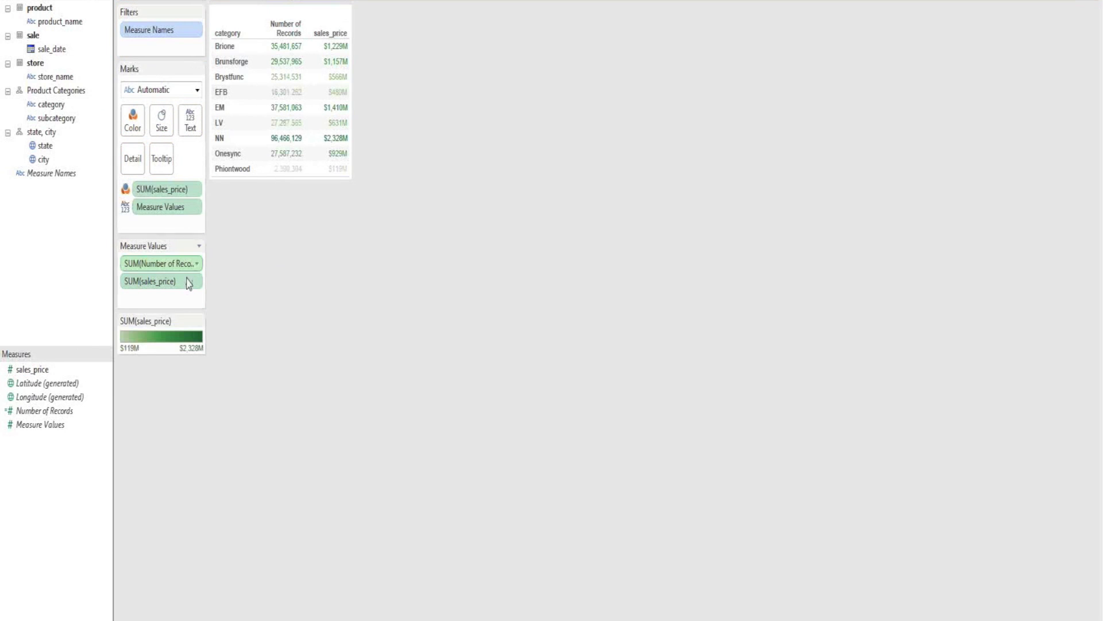
click(199, 323)
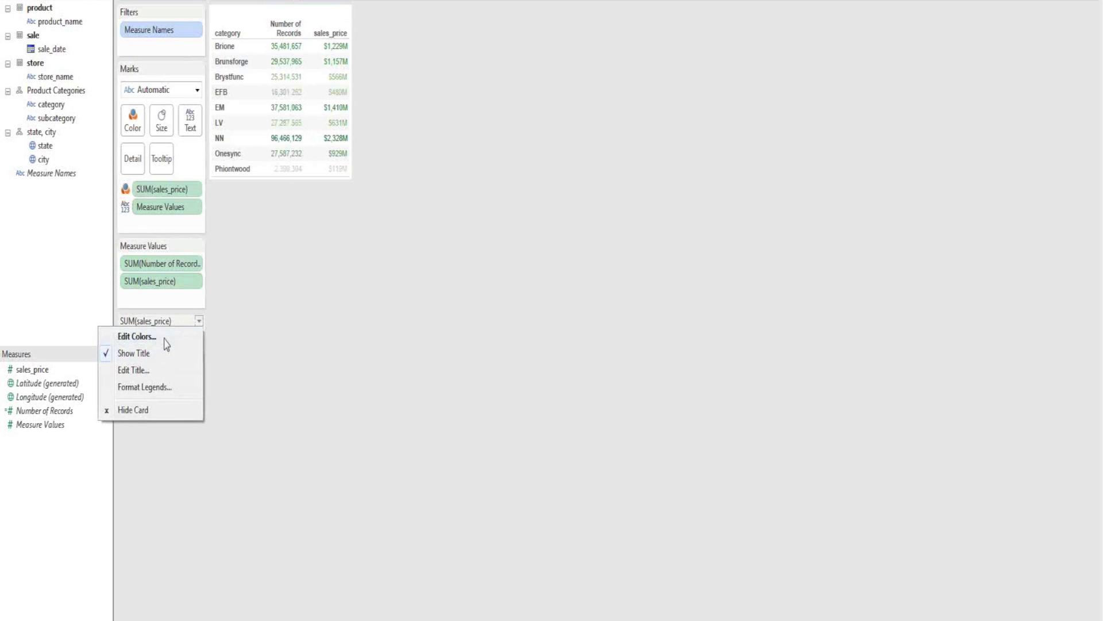
click(164, 337)
click(658, 263)
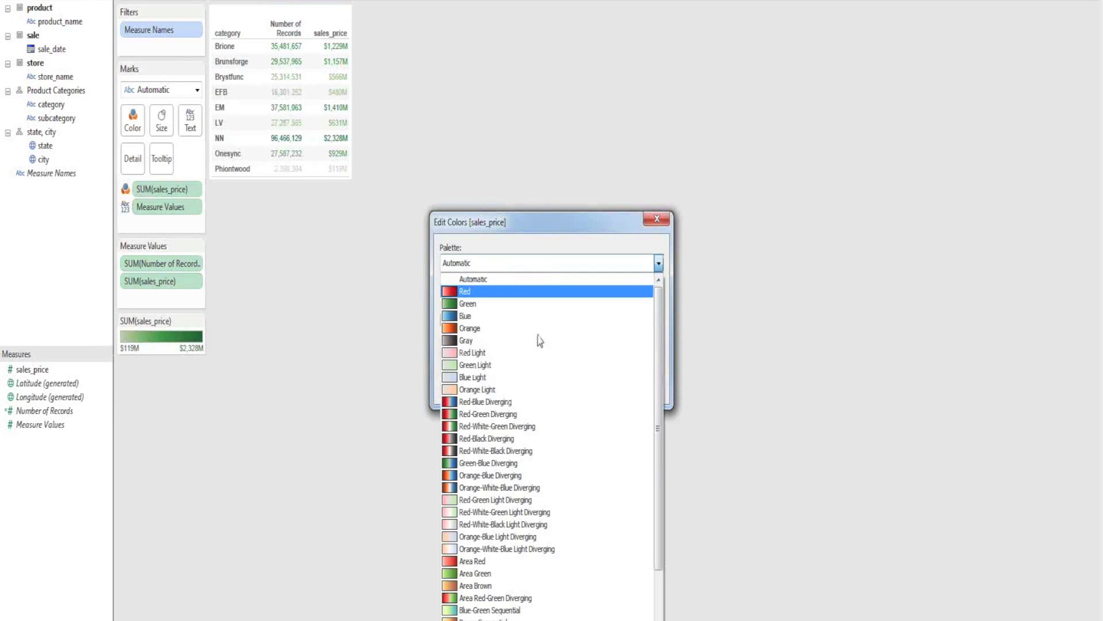
click(481, 569)
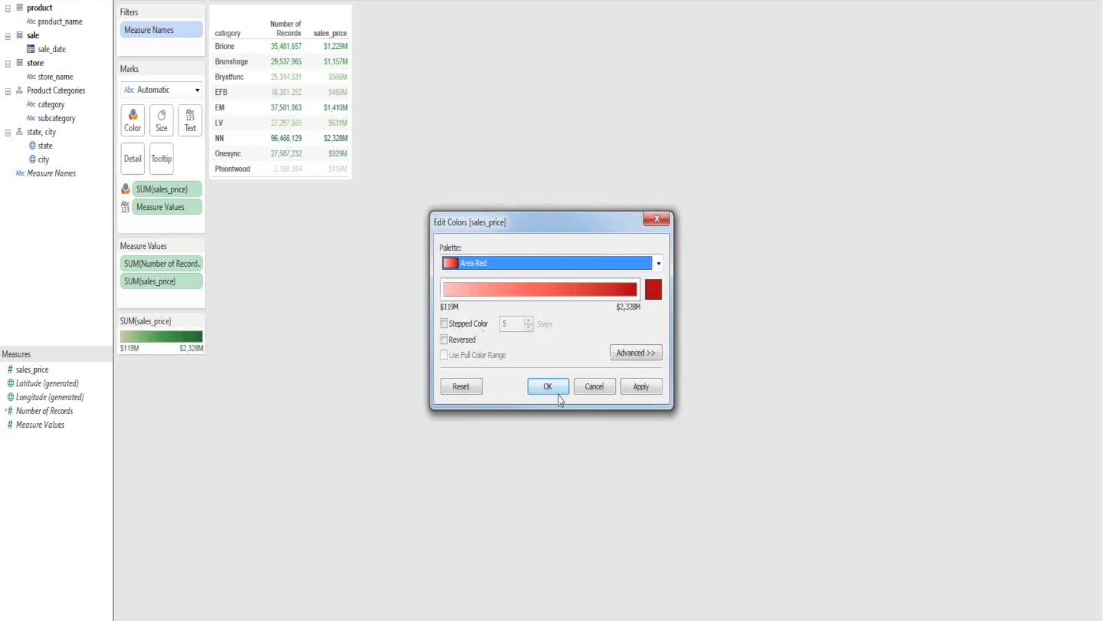
click(558, 390)
click(296, 31)
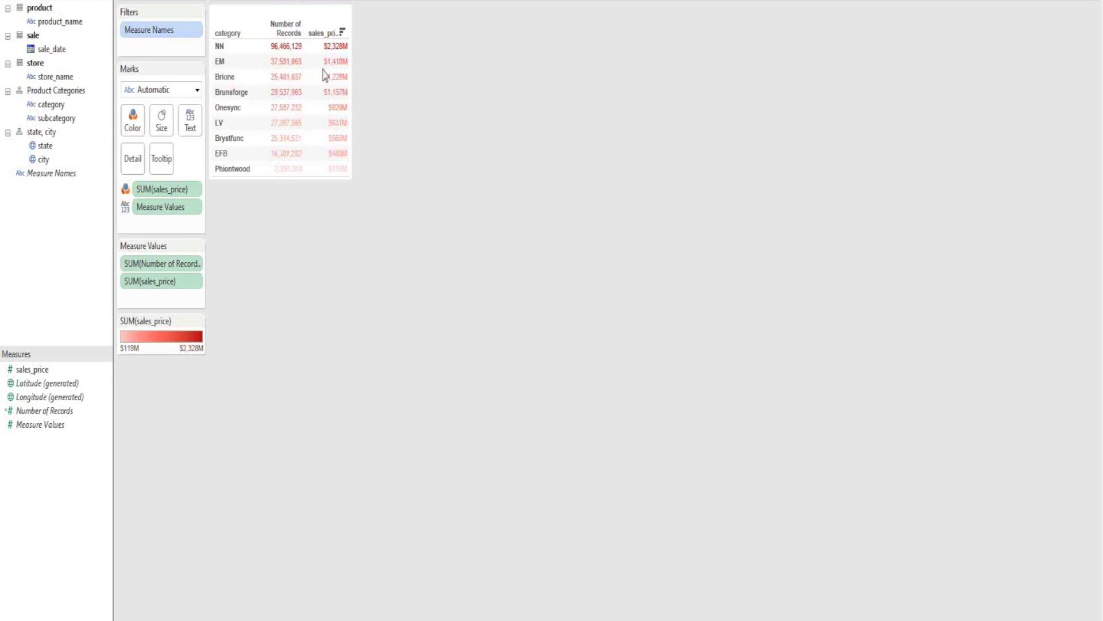
Set the sales_price column alias to Sales and the Number of Records column alias to Count
right_click(329, 27)
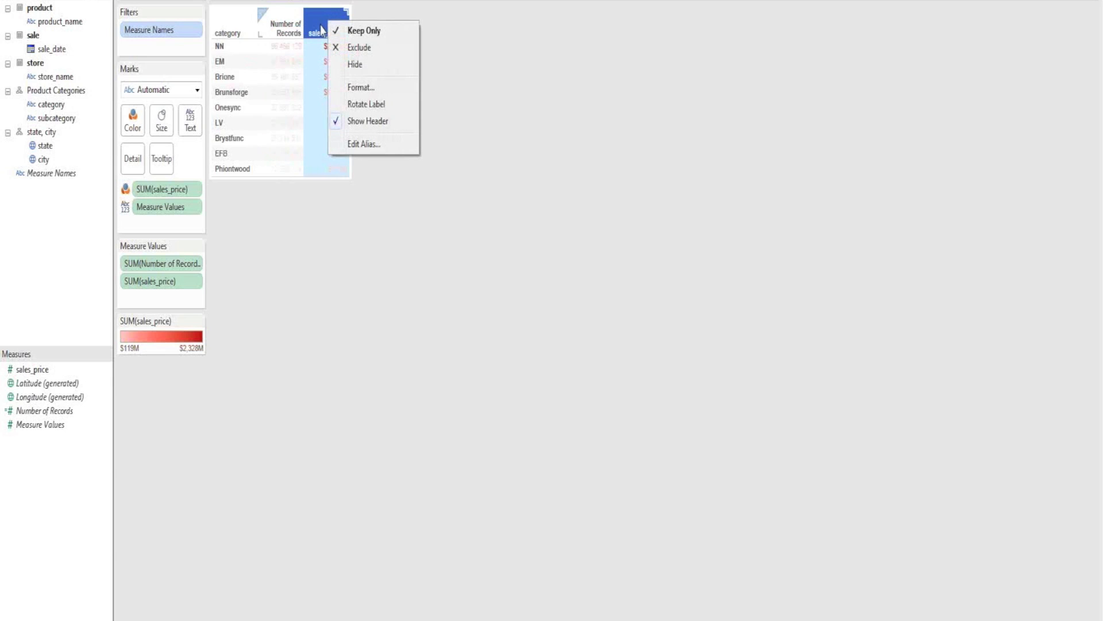
click(364, 145)
key(BackSpace)
text(Sales)
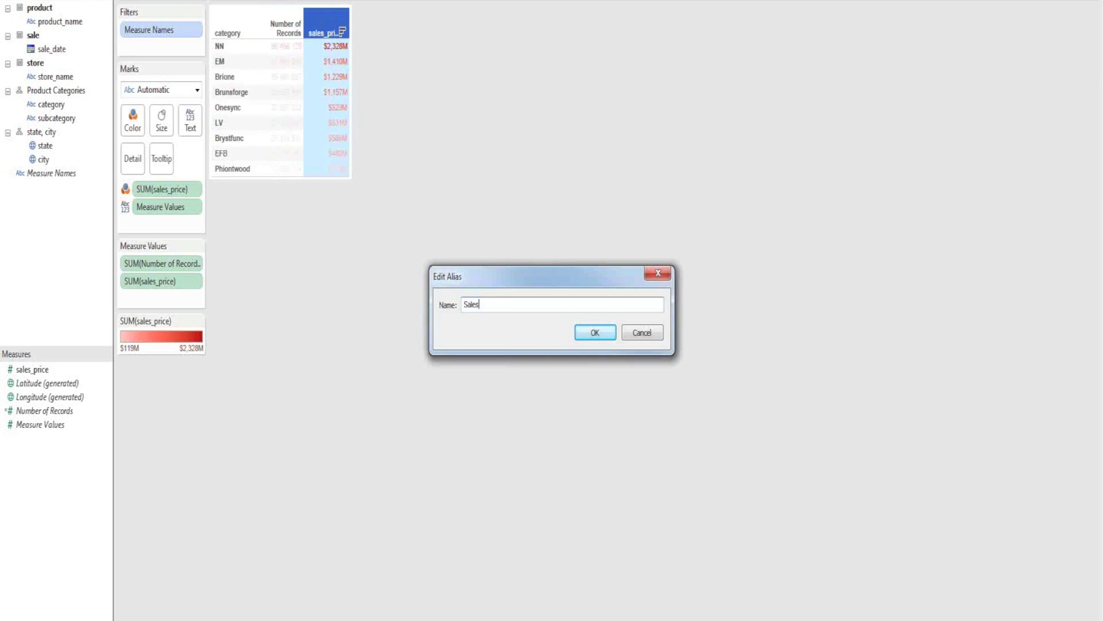
click(577, 332)
right_click(289, 38)
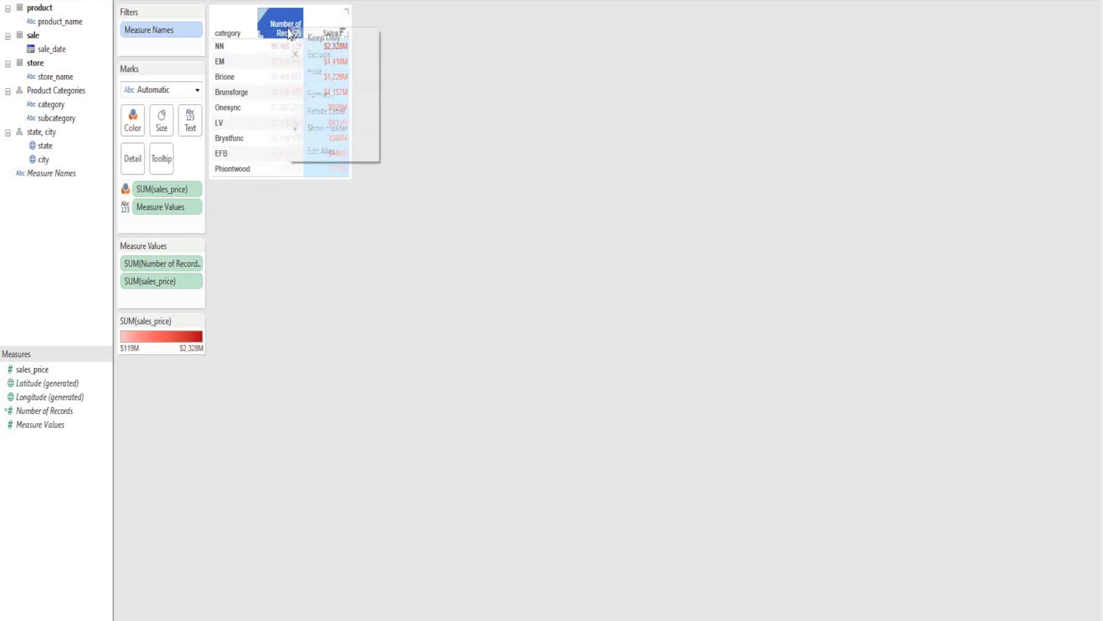
click(331, 152)
text(Count)
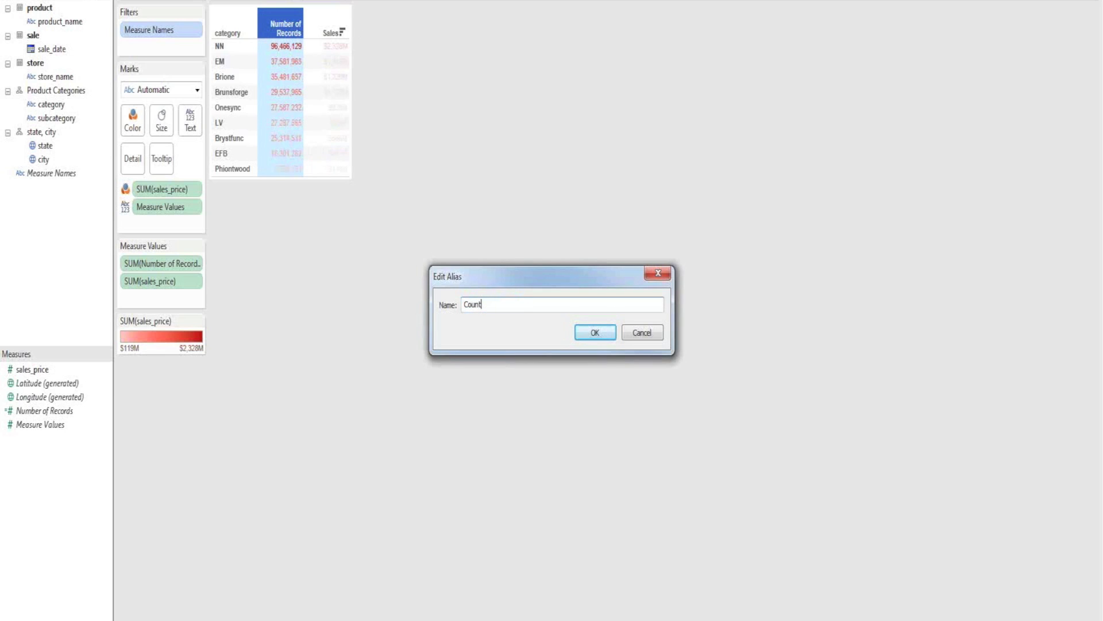
click(585, 331)
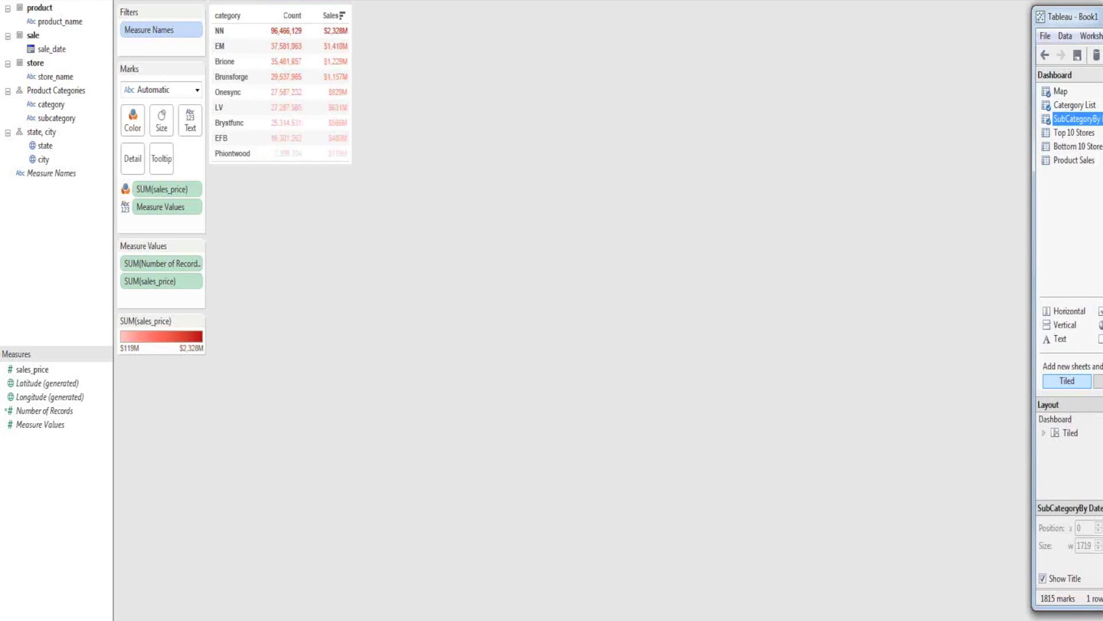
Bring the other Book1 window into view and select the NN category on its Dashboard Sales By State
drag(1102, 16, 535, 21)
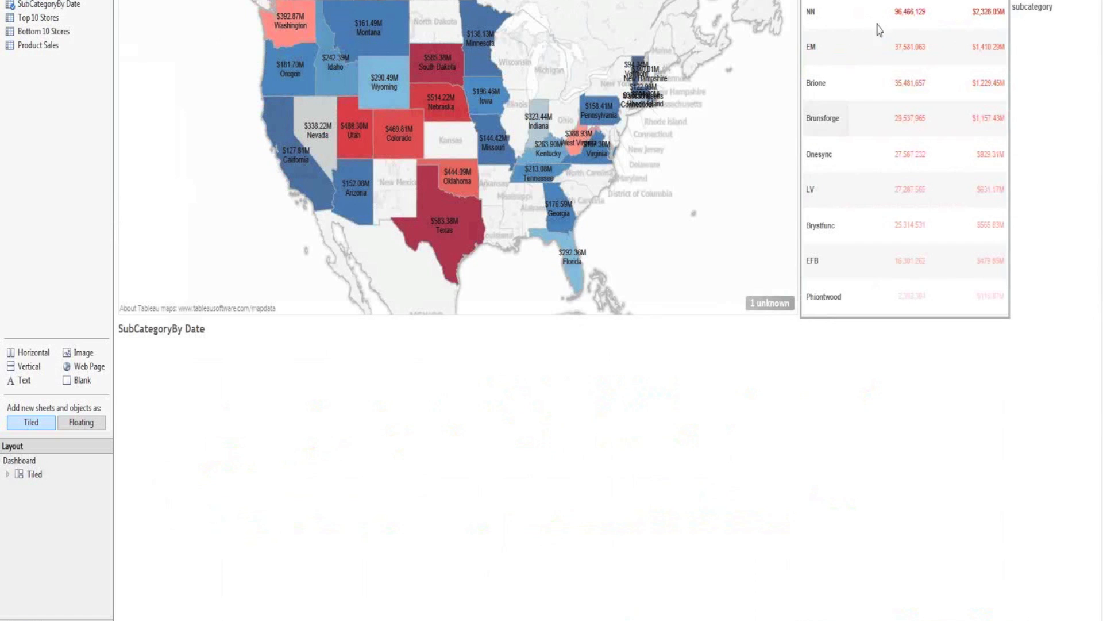
click(819, 13)
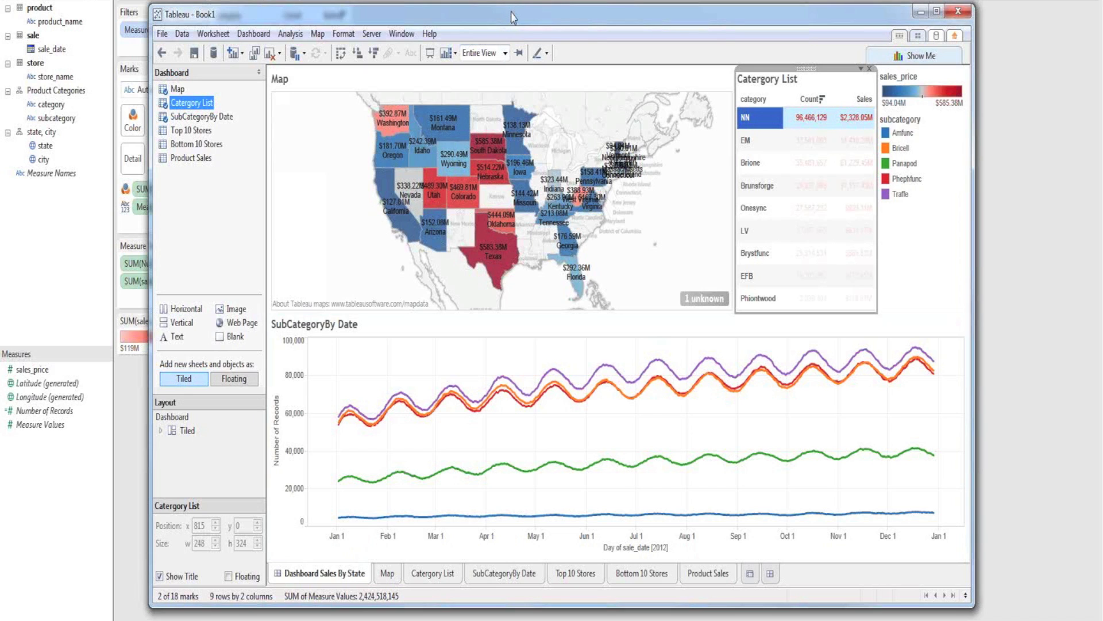
drag(513, 18, 543, 14)
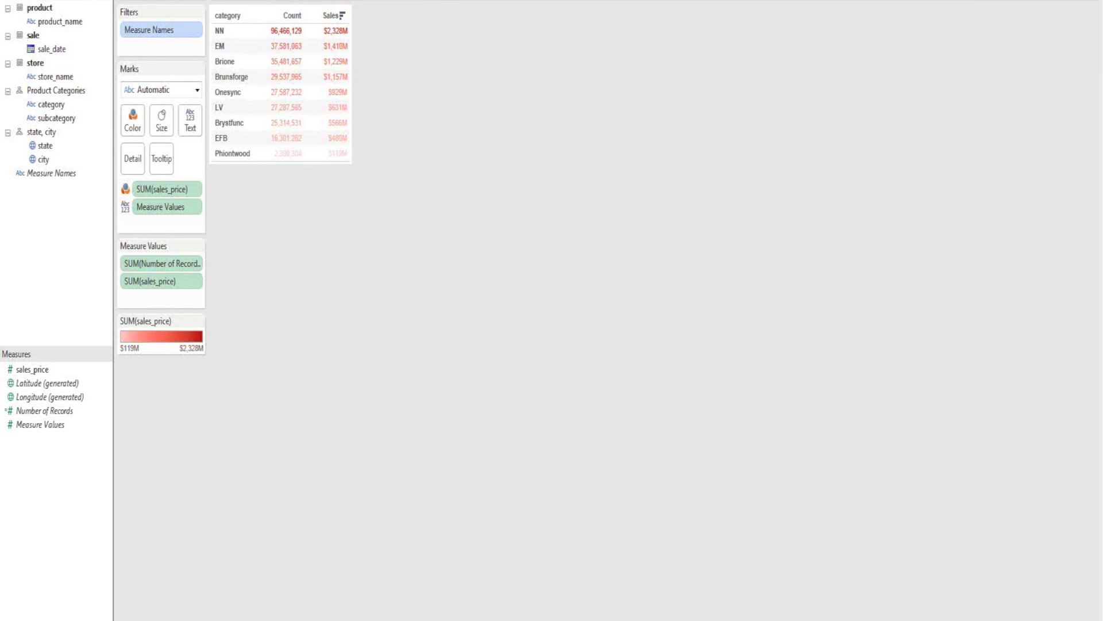
Rename the category table's worksheet and add another blank worksheet to the workbook
right_click(167, 496)
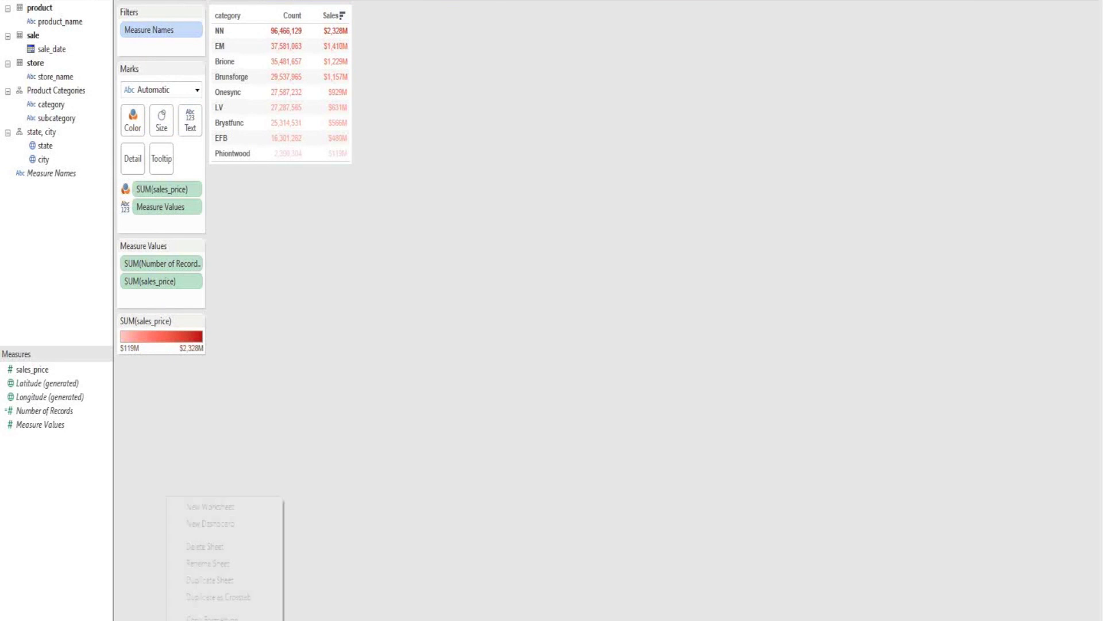
click(223, 566)
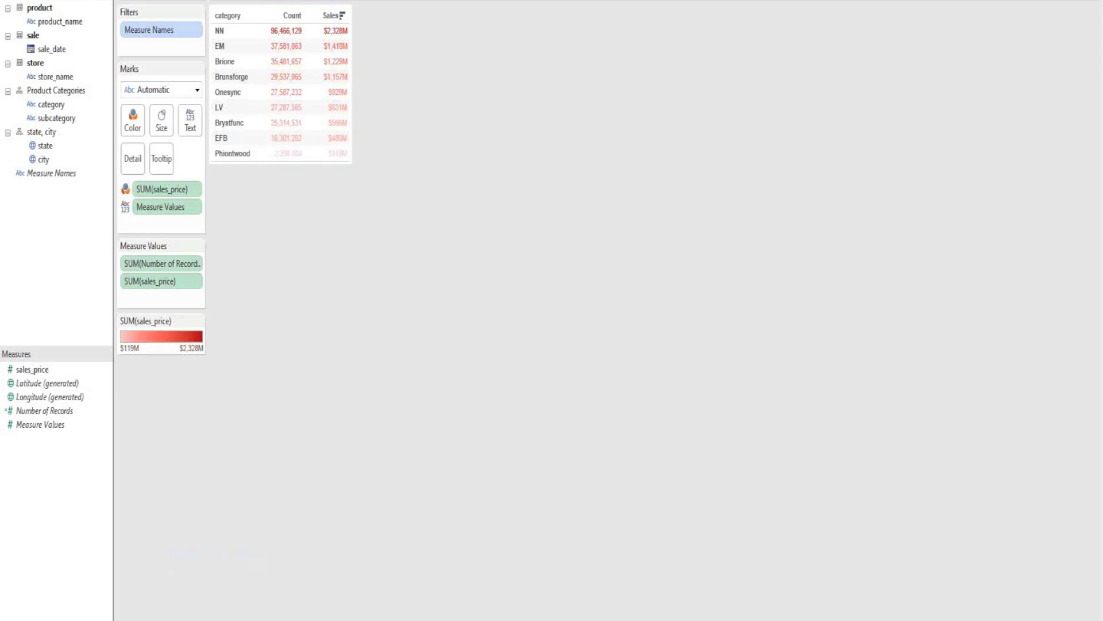
key(ctrl+m)
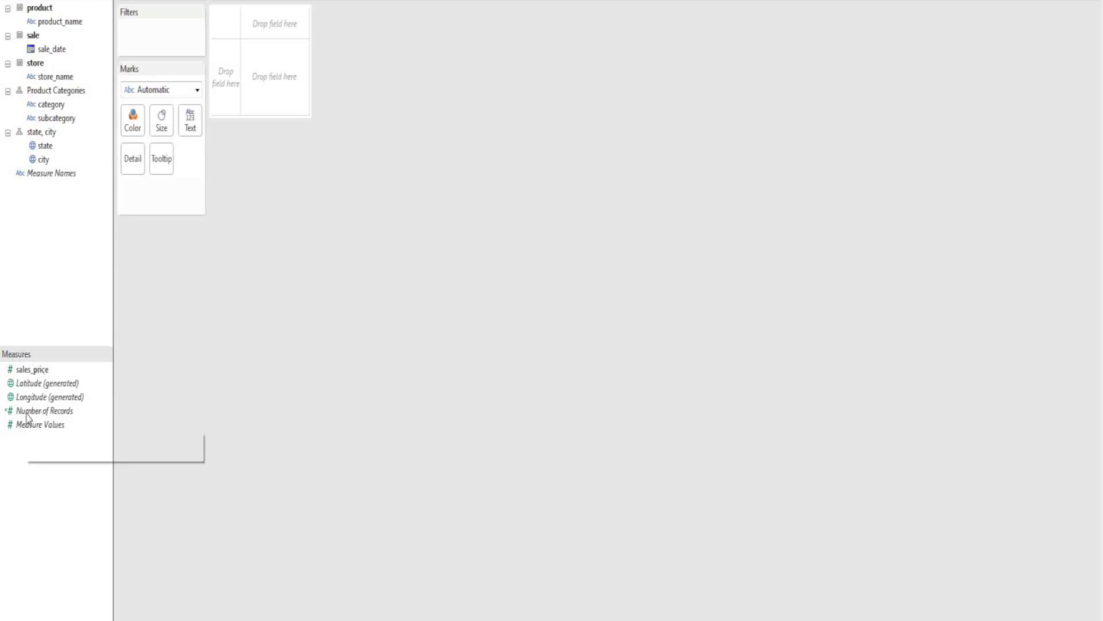
Plot Number of Records as rows against sale_date as columns, coloured by subcategory
drag(27, 410, 216, 207)
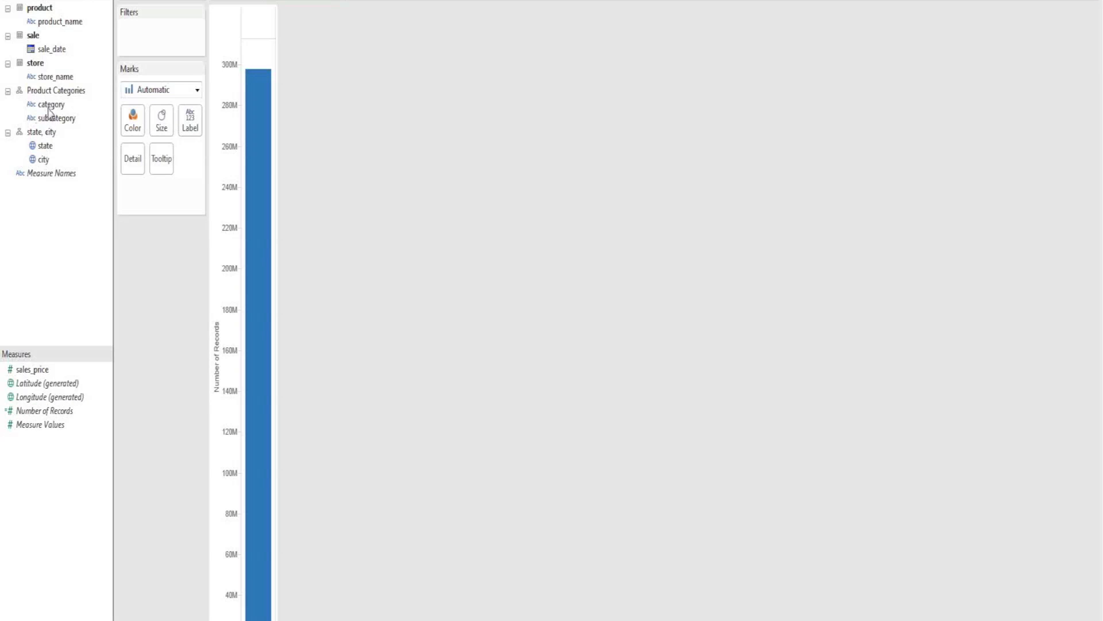
drag(54, 118, 142, 123)
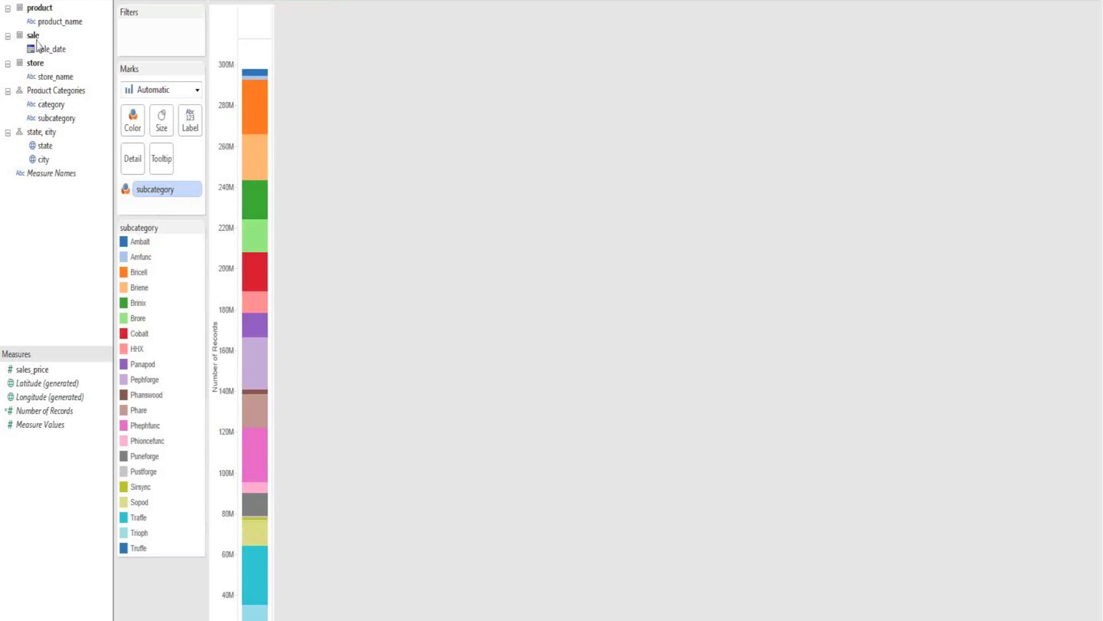
drag(43, 51, 231, 0)
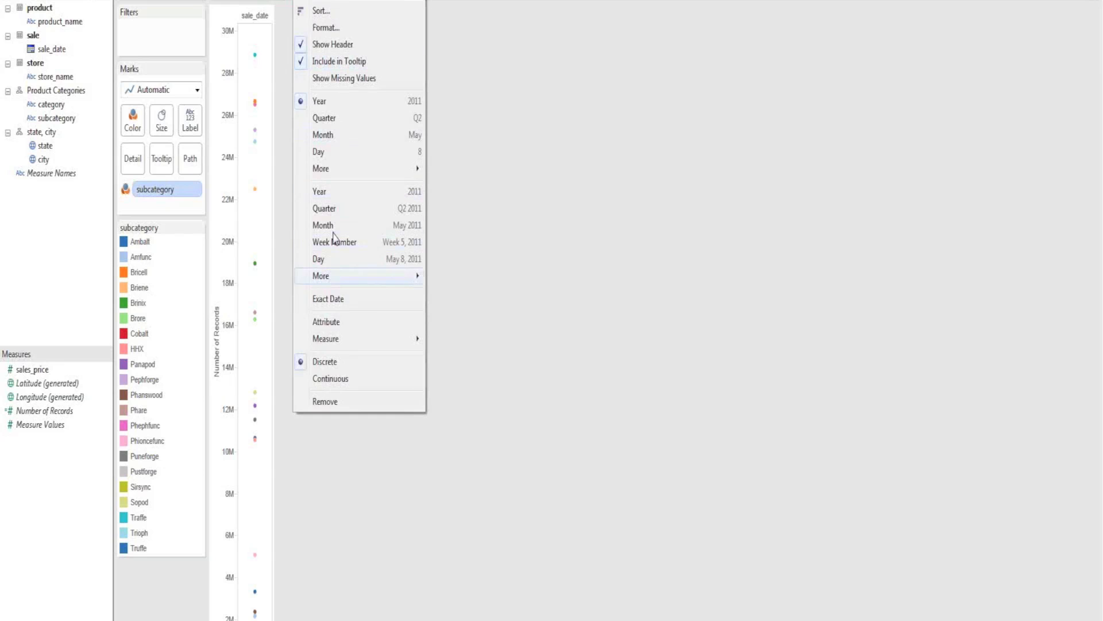
Switch the sale_date columns to continuous quarters and inspect the Traffe line's data point
click(329, 209)
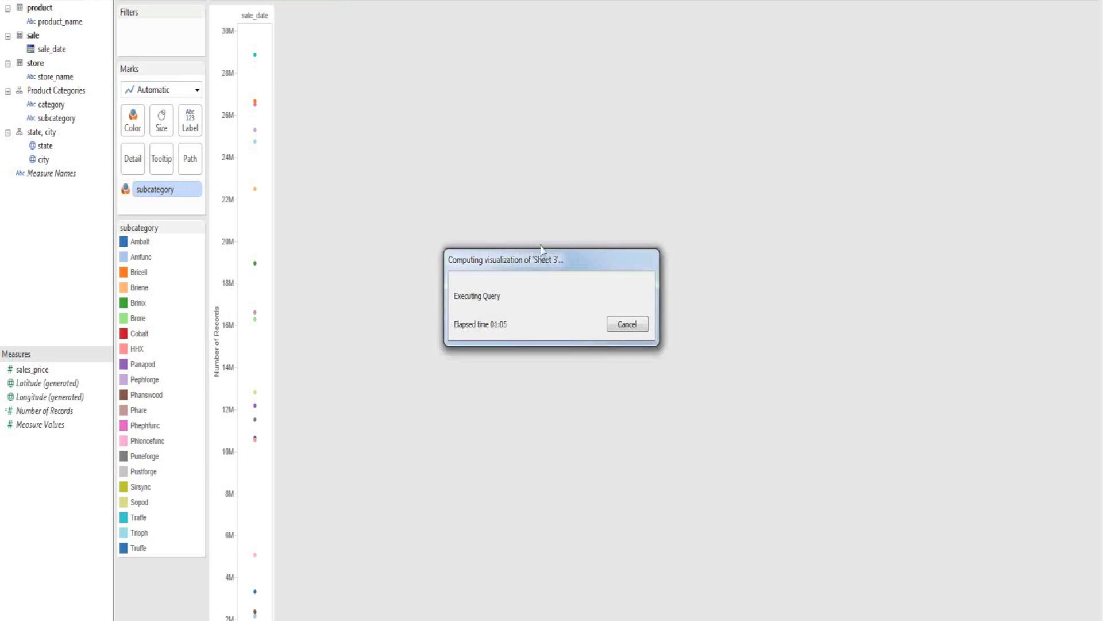
drag(539, 266, 531, 222)
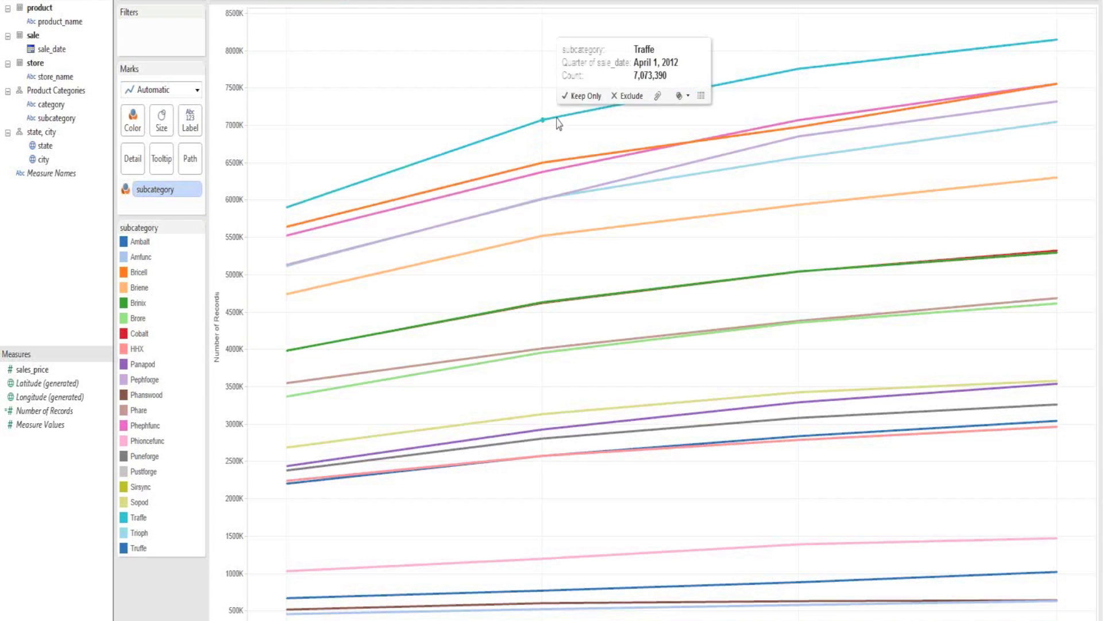
mouse_move(544, 128)
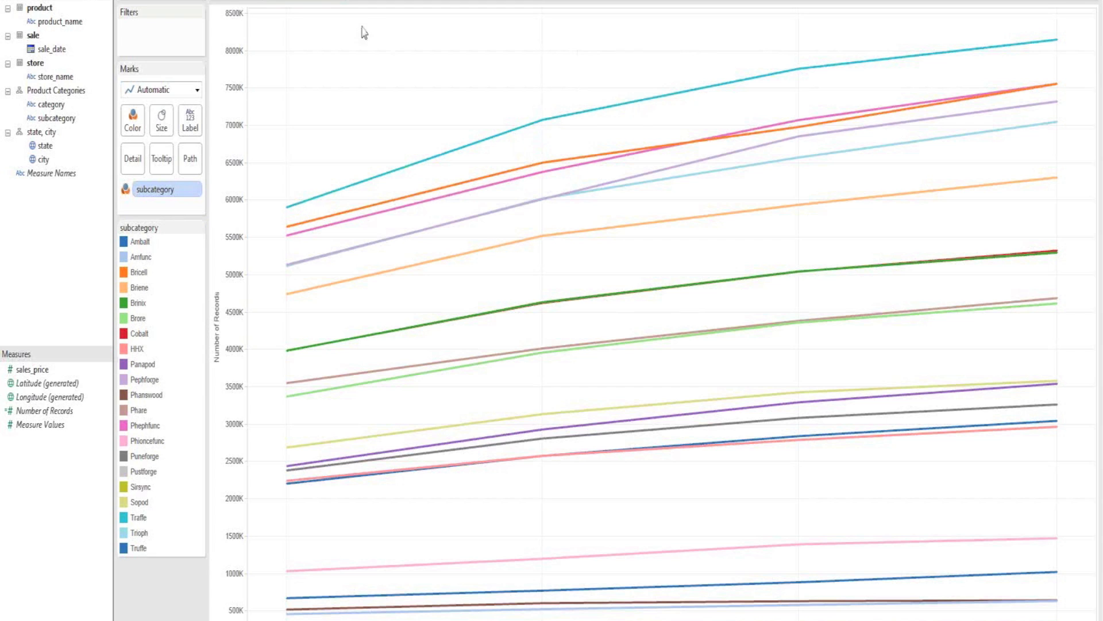
Show sale_date by continuous day and rename the line chart's worksheet Subcategory By Date
click(322, 1)
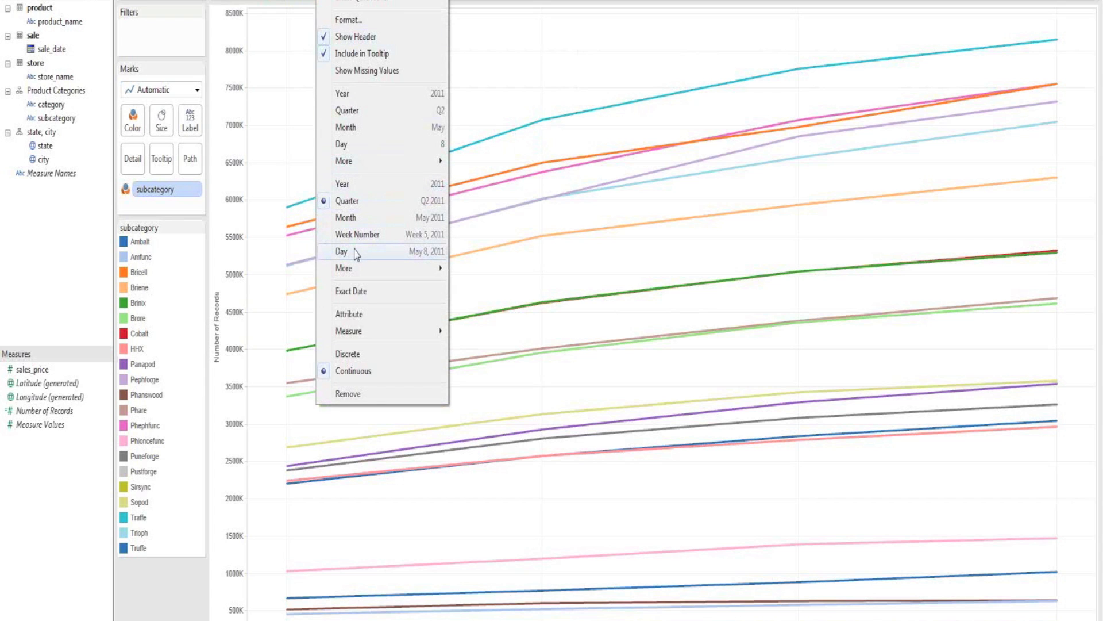
click(345, 250)
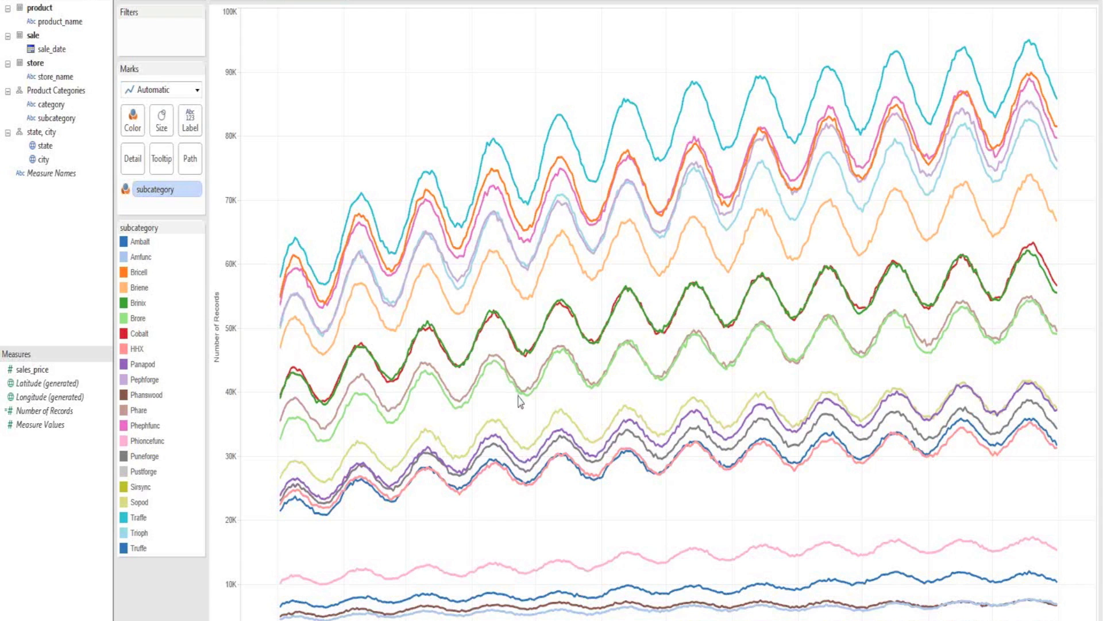
mouse_move(556, 413)
right_click(227, 619)
click(269, 565)
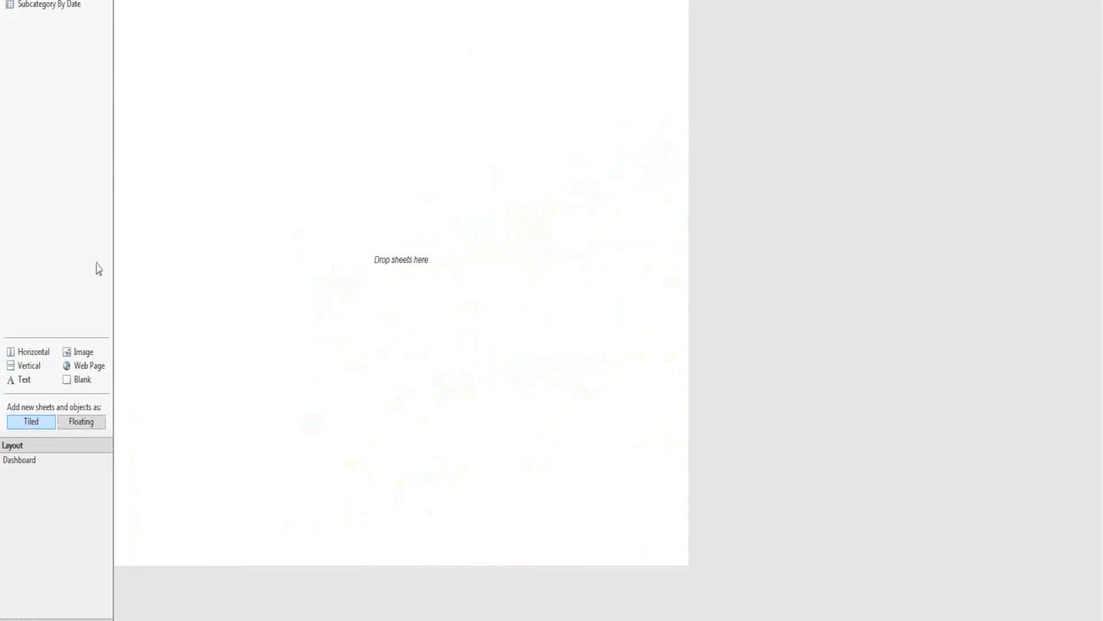
On a new tiled dashboard, place the sales map sheet with the category table to its right
drag(43, 3, 246, 269)
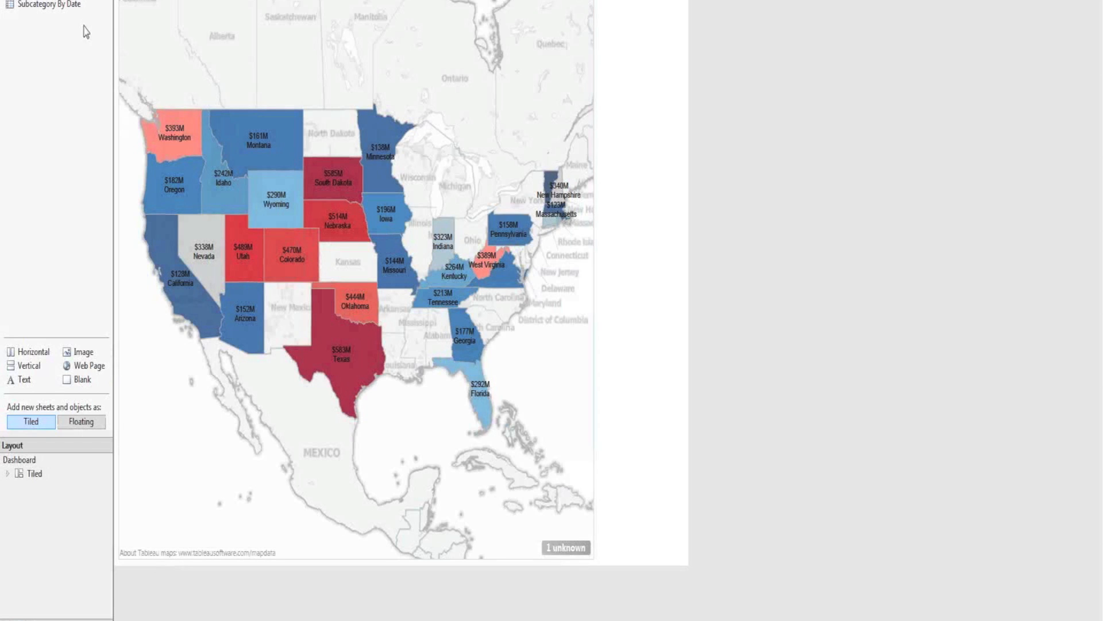
mouse_move(349, 79)
mouse_down()
mouse_move(644, 136)
mouse_move(589, 181)
mouse_move(381, 294)
mouse_up()
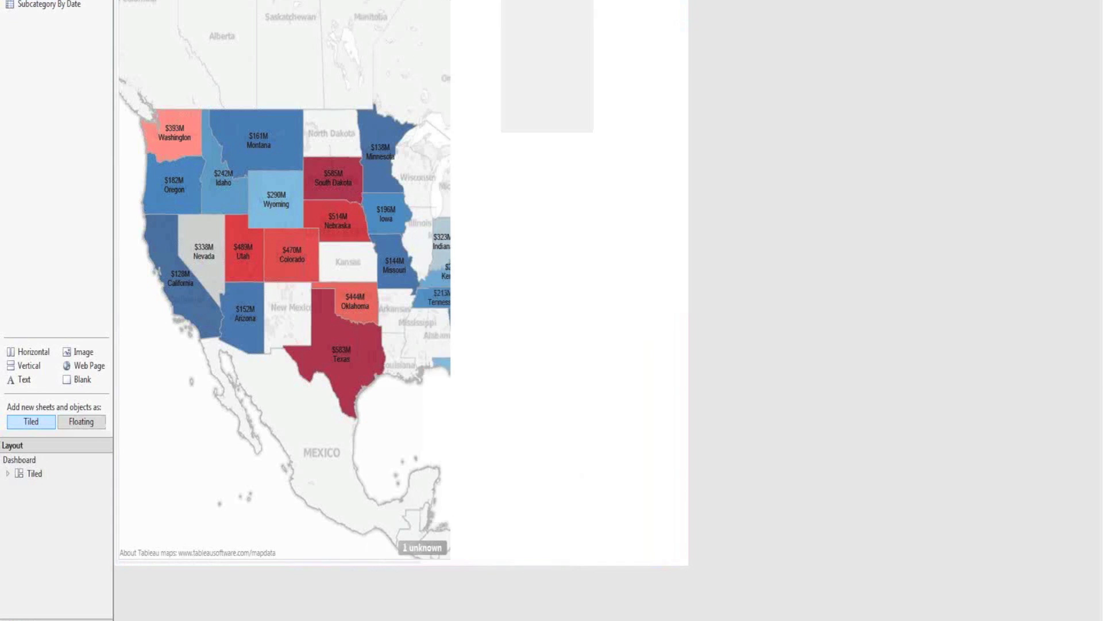
Set the dashboard size to Automatic and add the Subcategory By Date sheet below the map
click(69, 620)
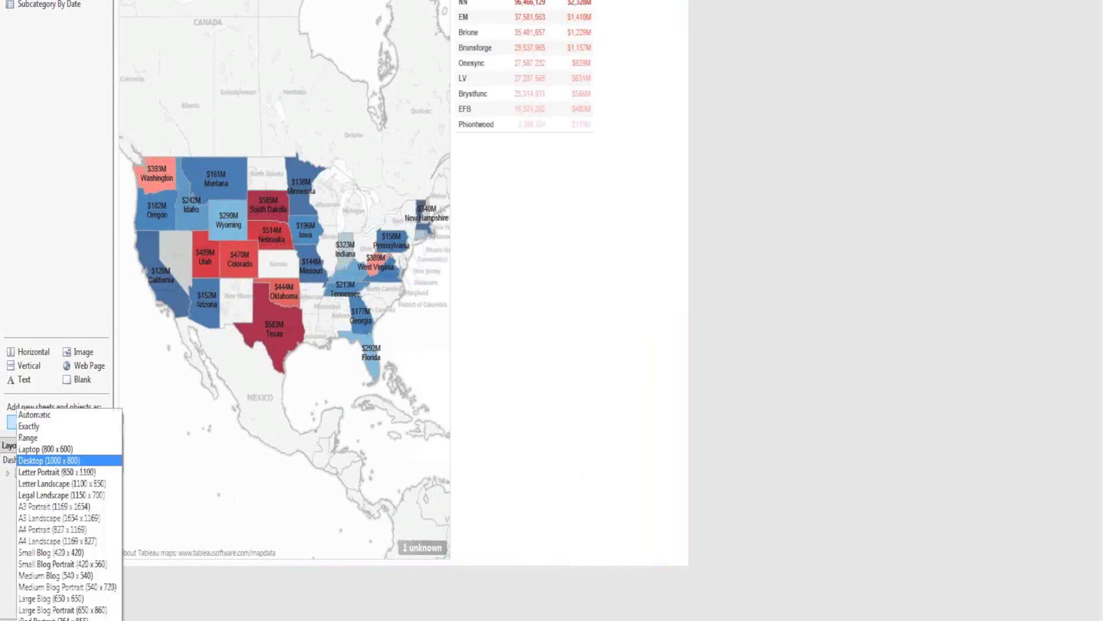
click(62, 416)
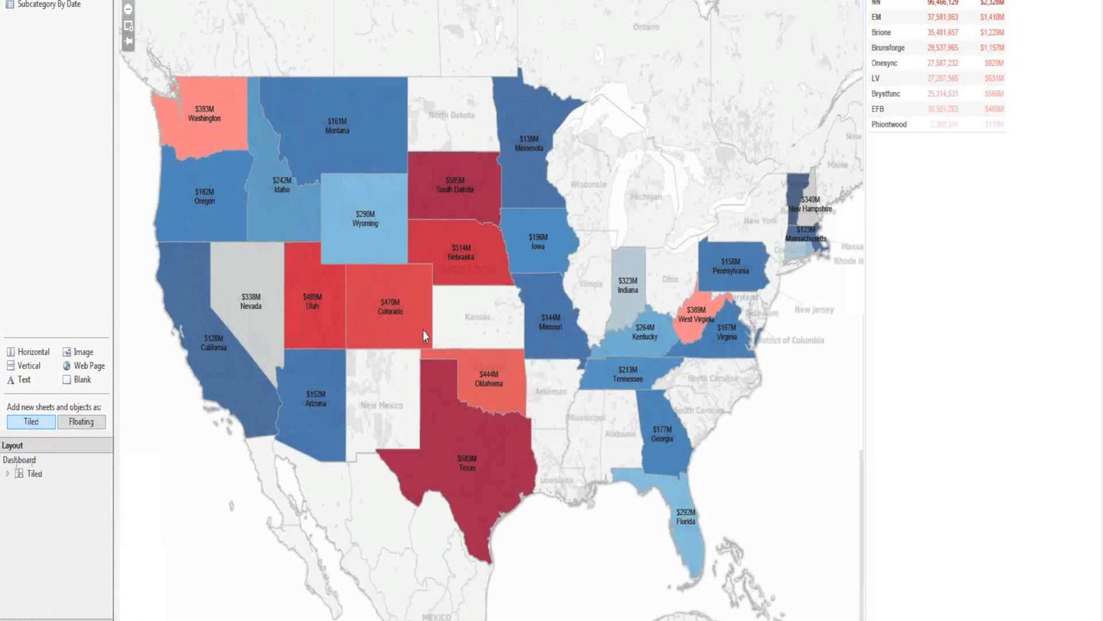
mouse_move(52, 5)
mouse_down()
mouse_move(368, 260)
mouse_move(574, 620)
mouse_up()
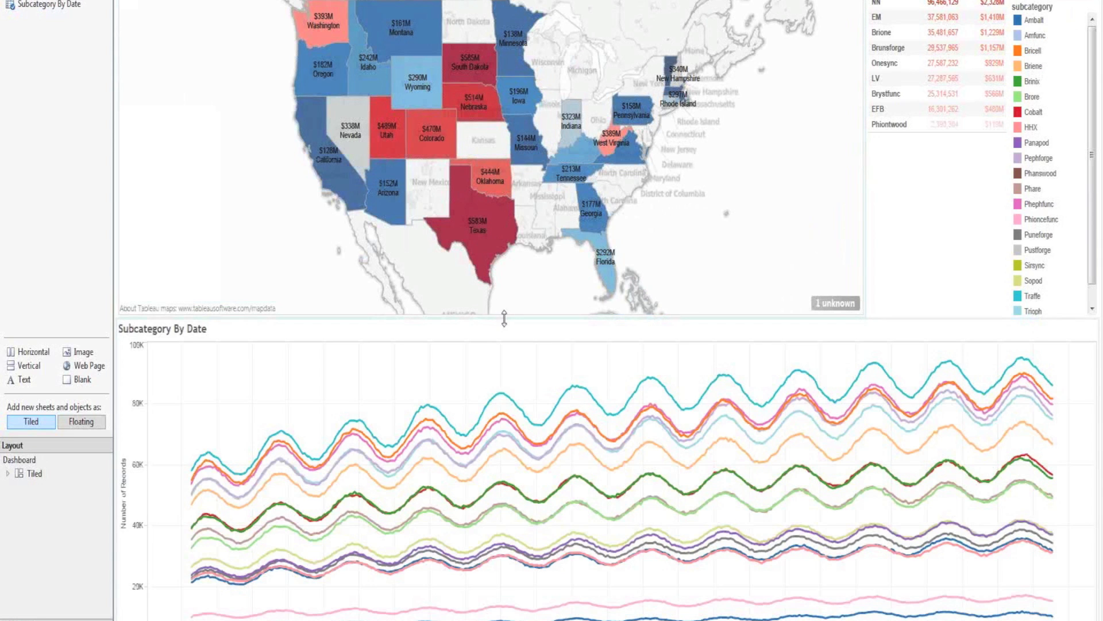
Fit the category table to its entire view and widen its pane by narrowing the map
click(938, 173)
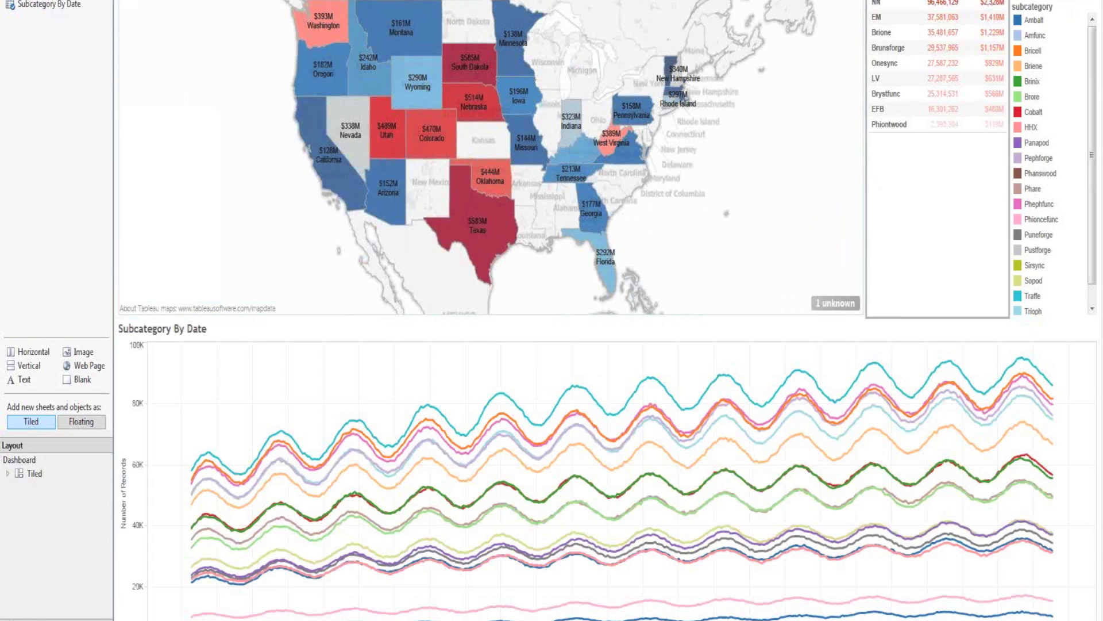
click(996, 0)
mouse_move(949, 4)
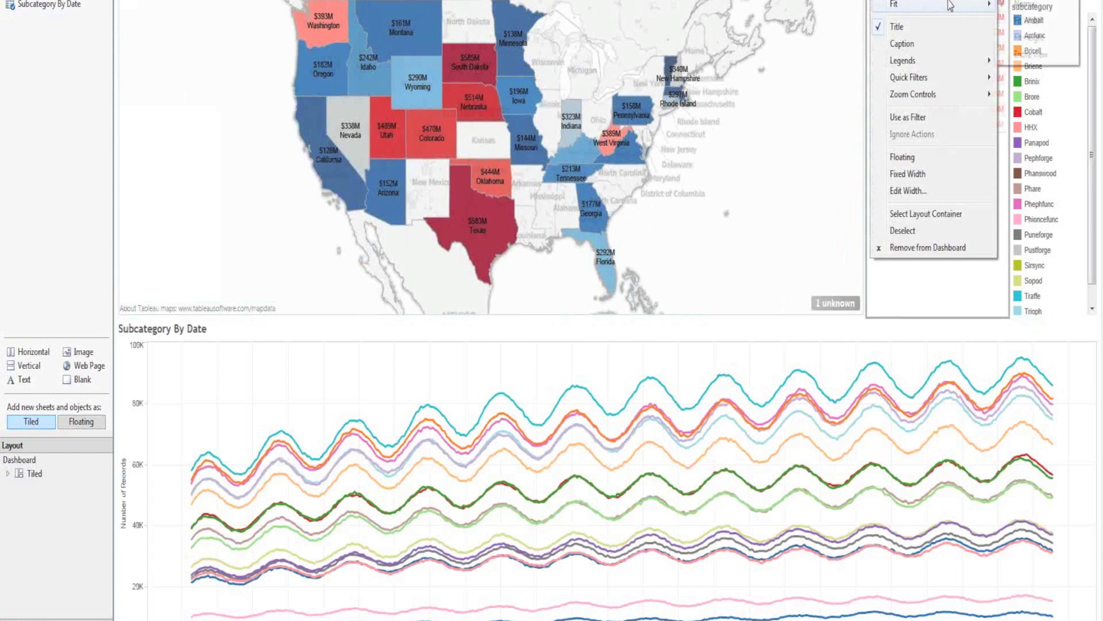
click(1031, 54)
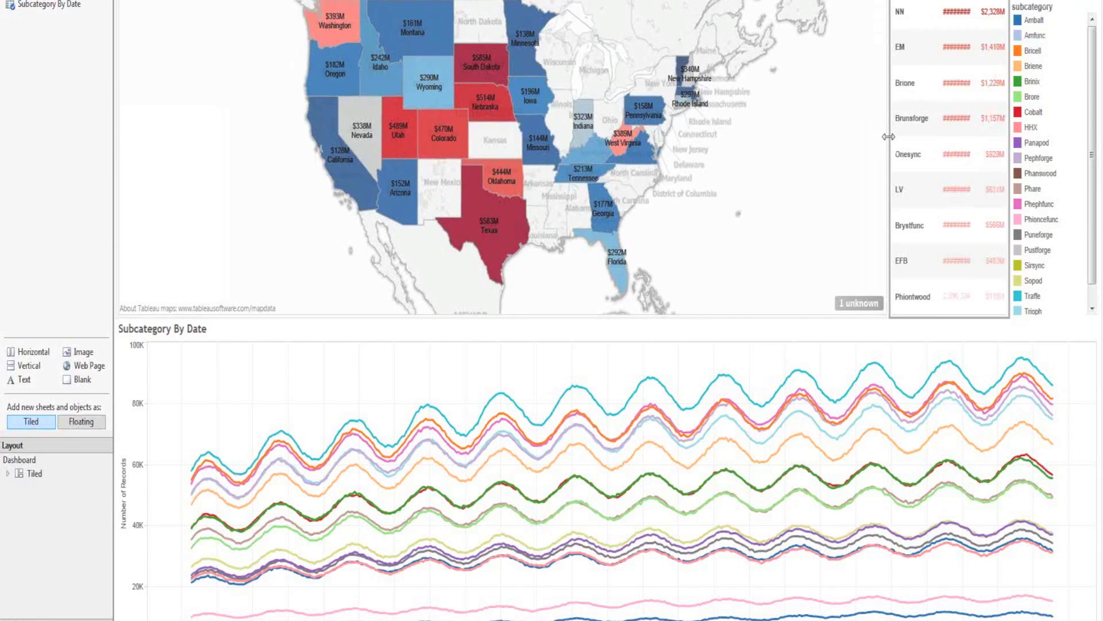
drag(889, 137, 842, 144)
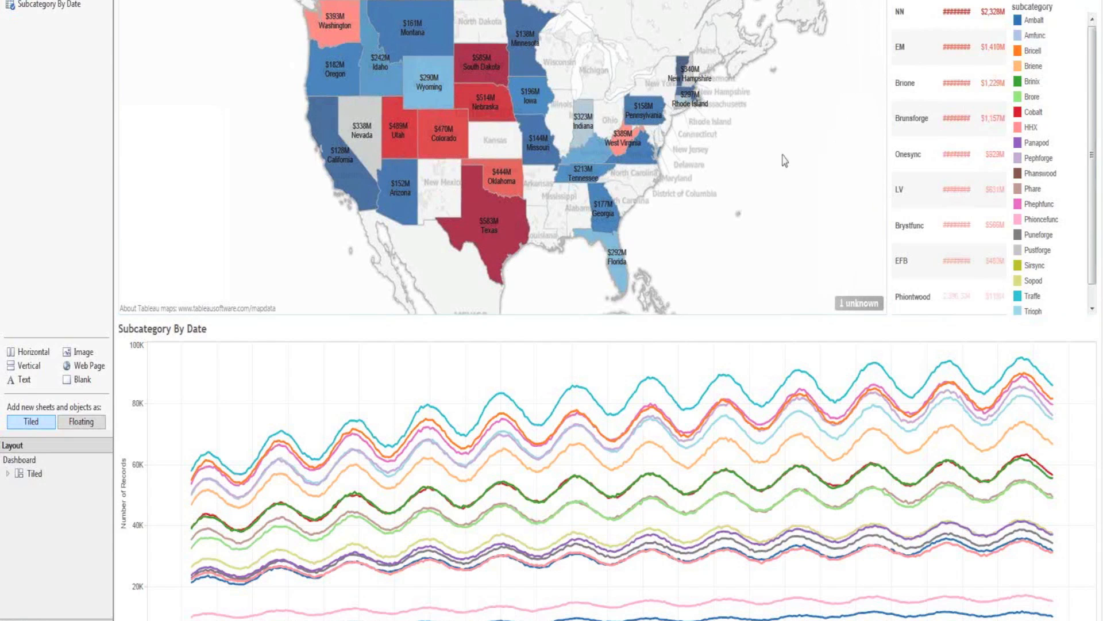
Select and clear California on the map and NN in the category table to check how the sheets interact
click(312, 173)
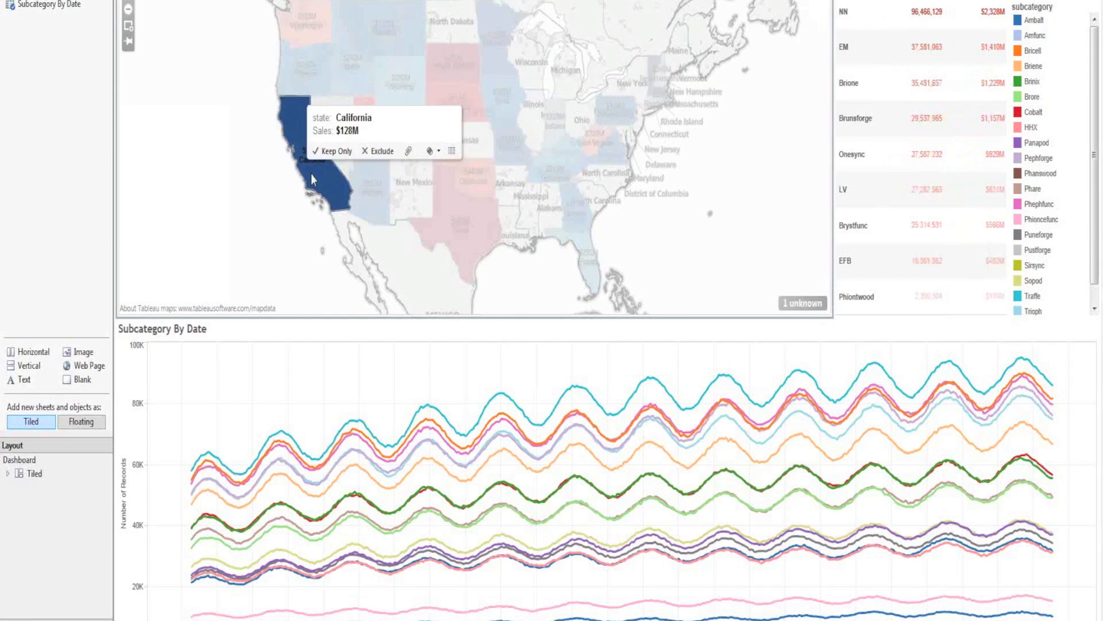
click(319, 176)
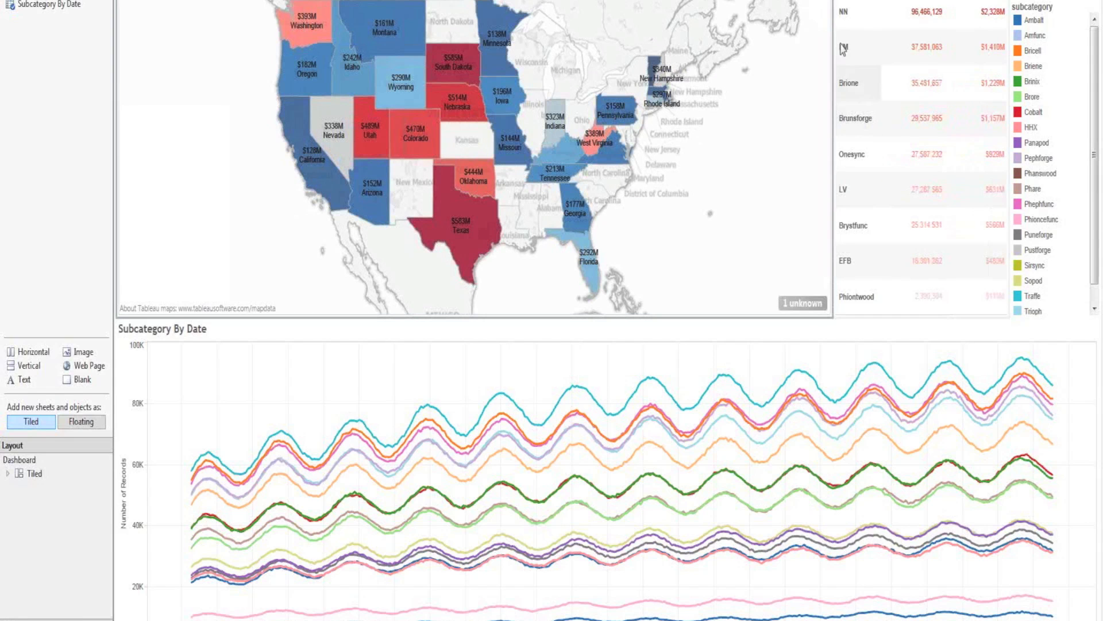
click(852, 16)
click(853, 16)
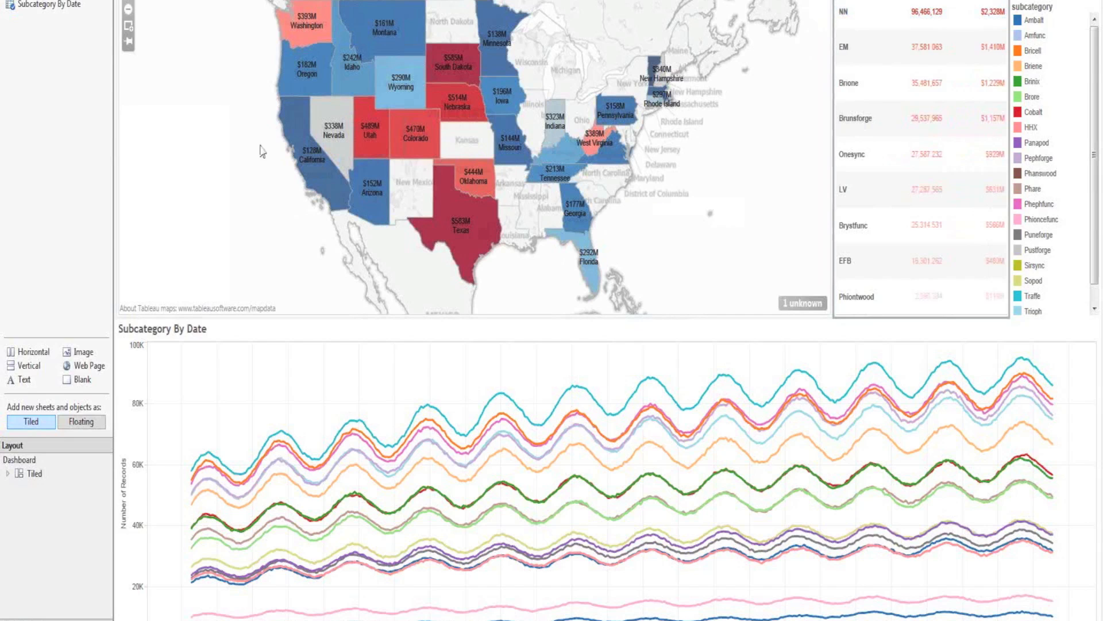
mouse_move(315, 174)
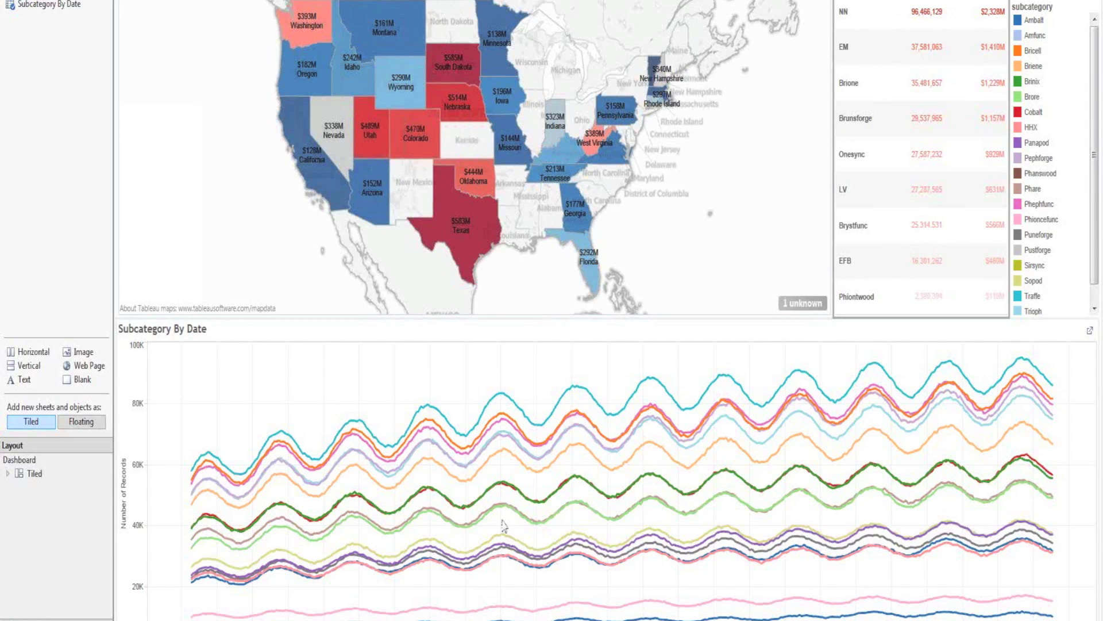
Use both the map and the category table as dashboard filters, checking the map filter with California
click(799, 1)
click(816, 1)
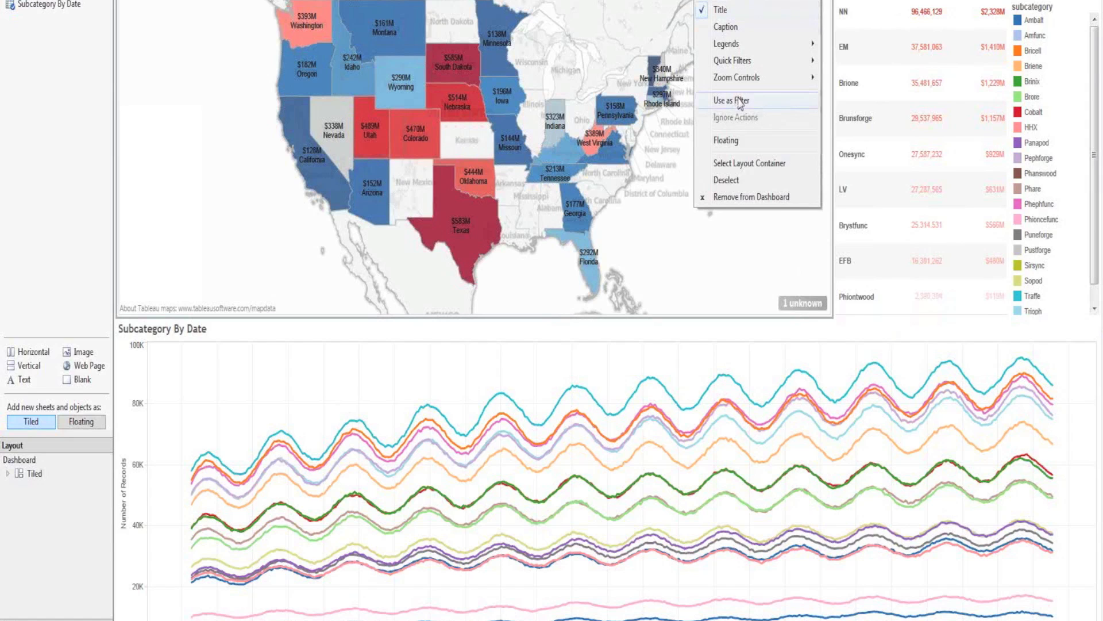
click(740, 102)
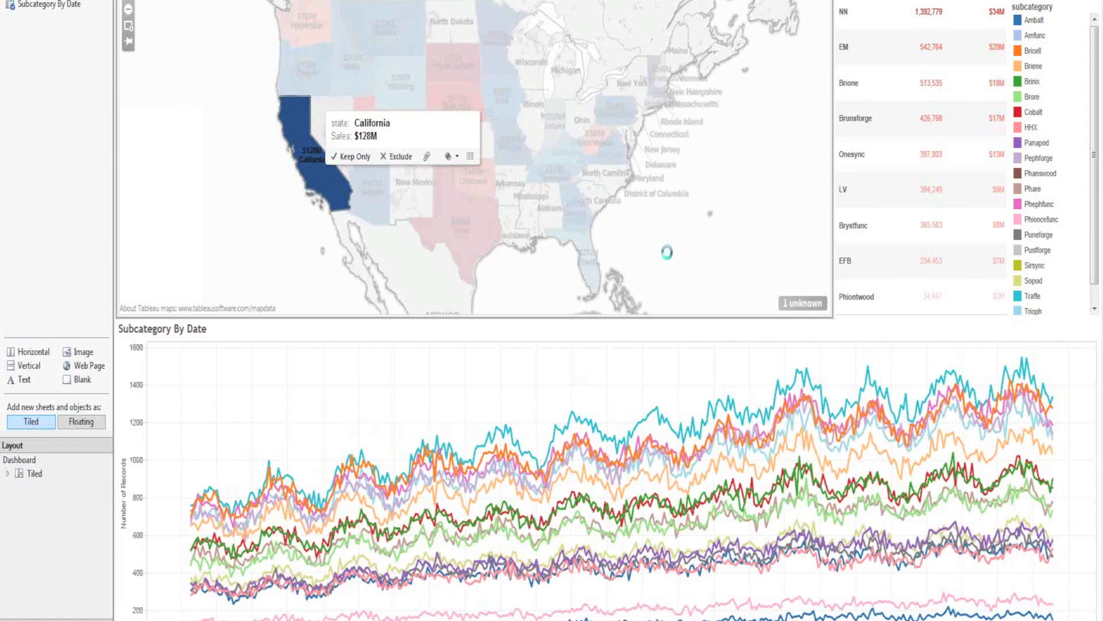
click(904, 147)
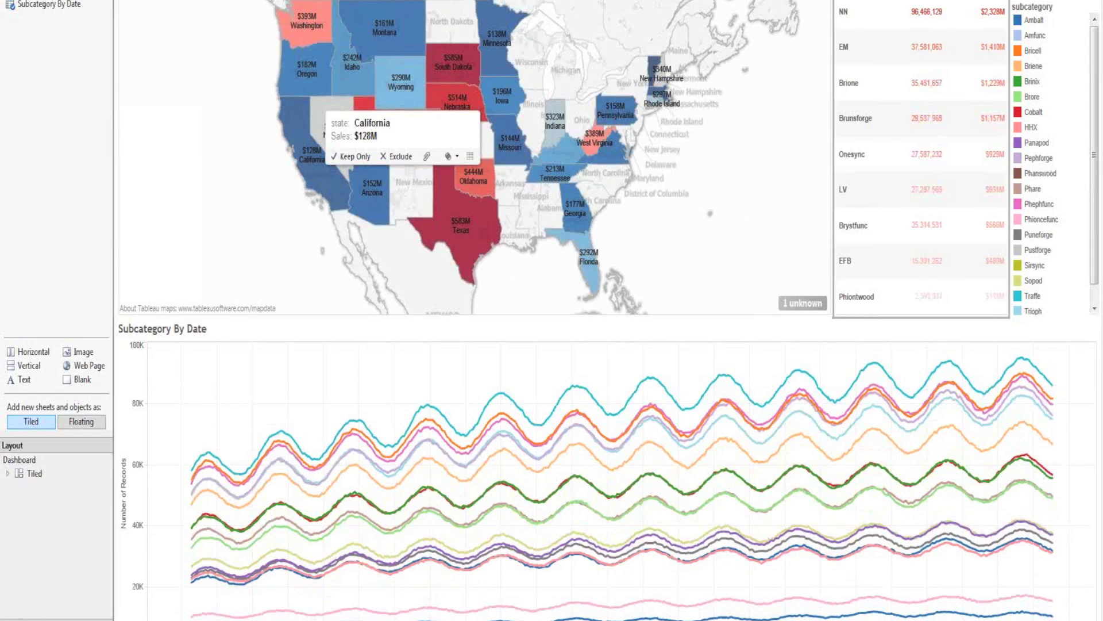
click(997, 1)
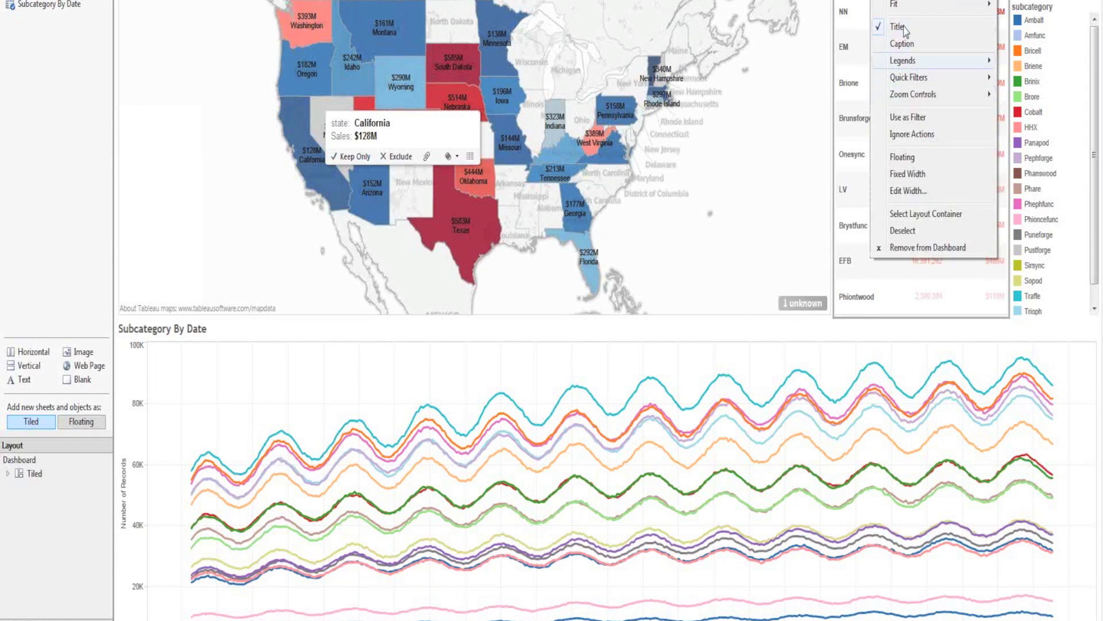
click(913, 120)
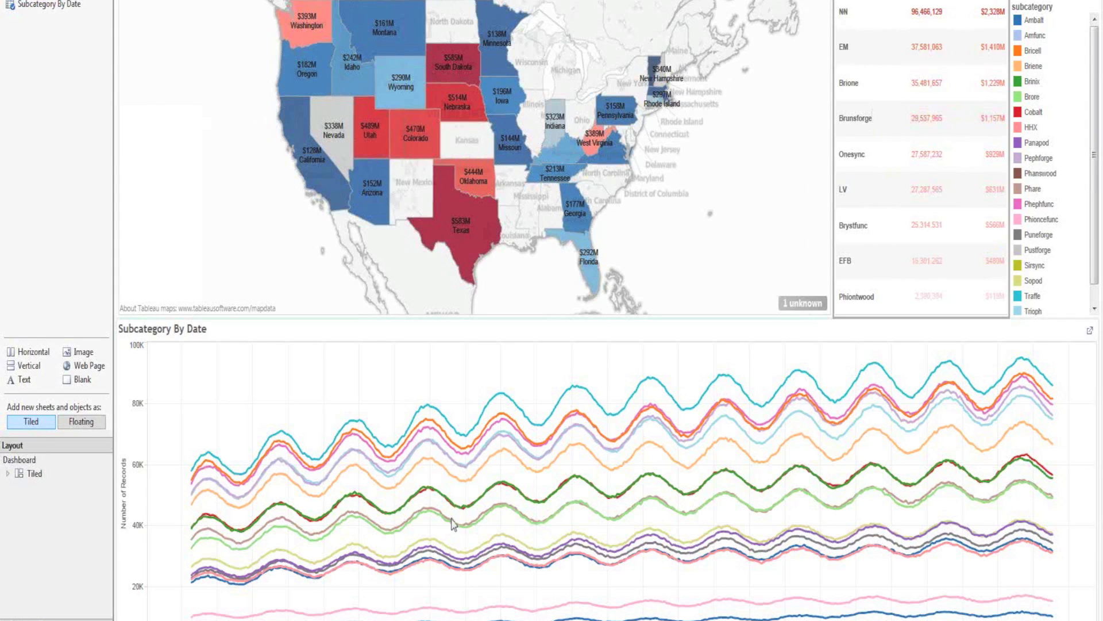
Edit the map's generated dashboard filter action, excluding Map from the target sheets and naming it Map Selection
click(141, 0)
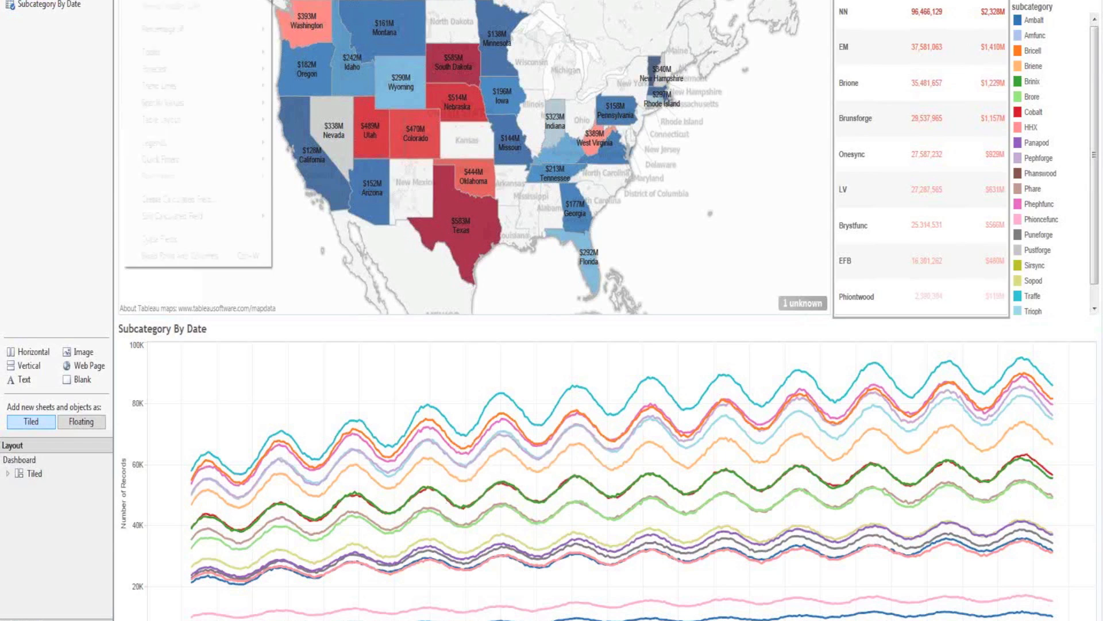
mouse_move(99, 0)
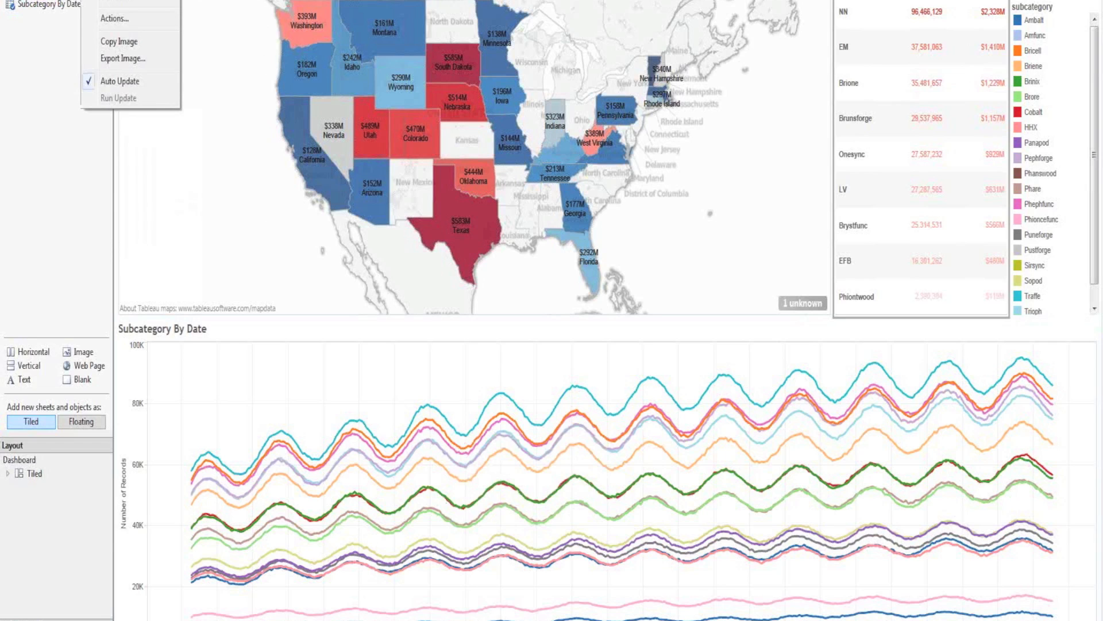
click(107, 21)
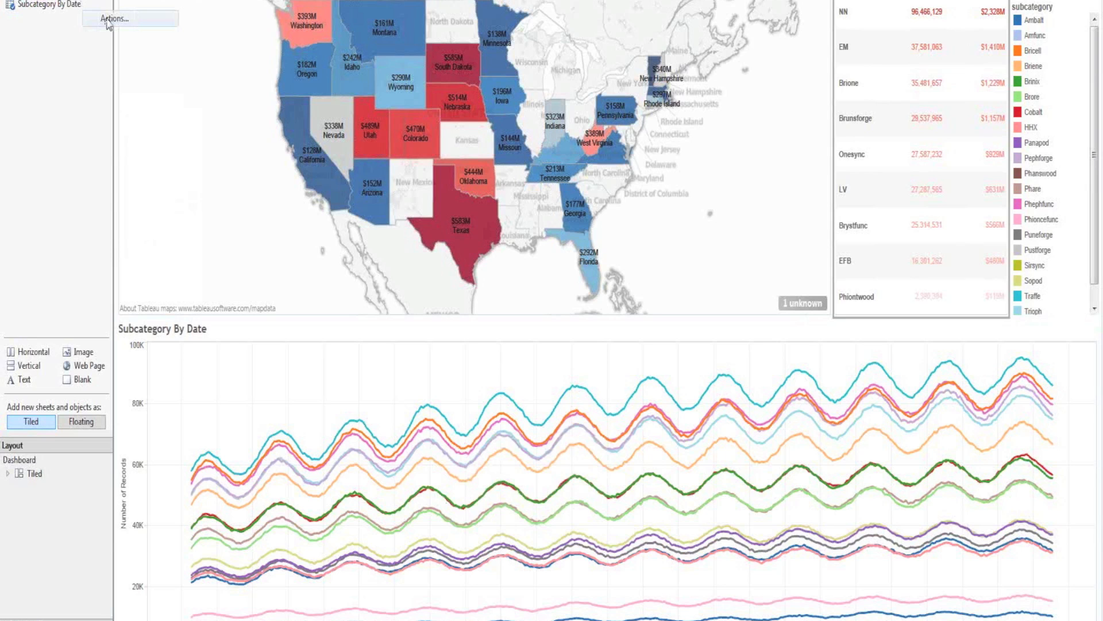
click(428, 264)
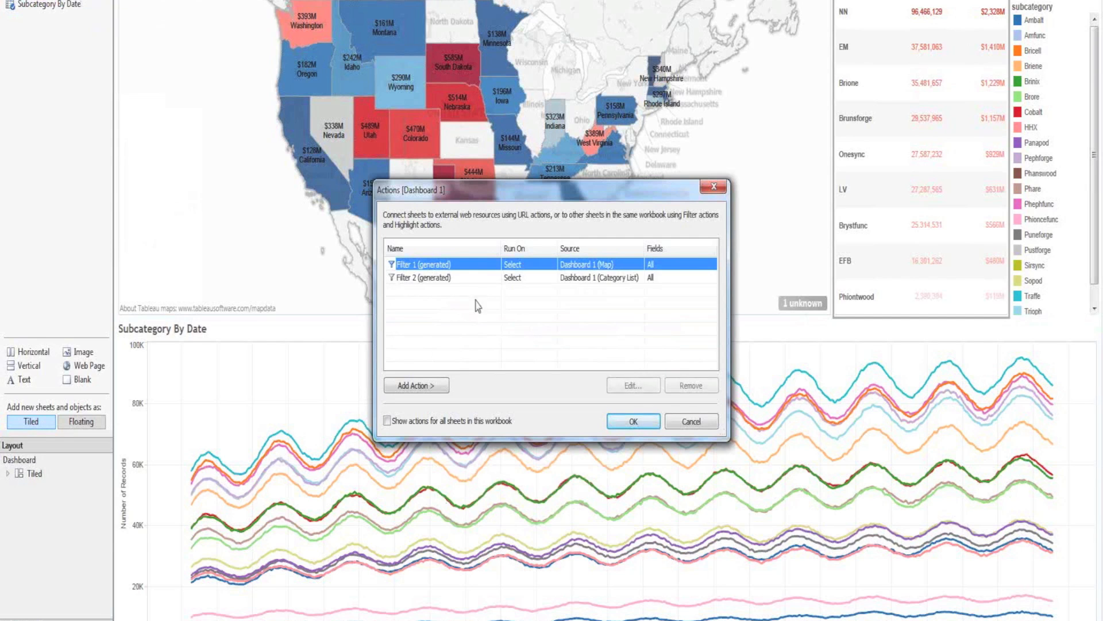
click(631, 385)
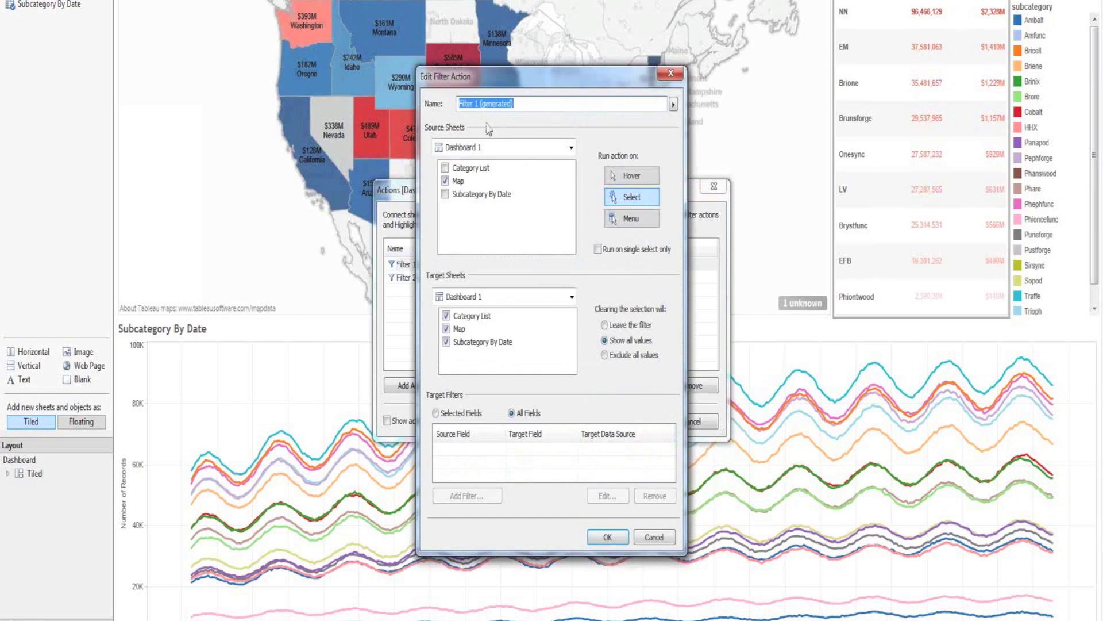
click(450, 329)
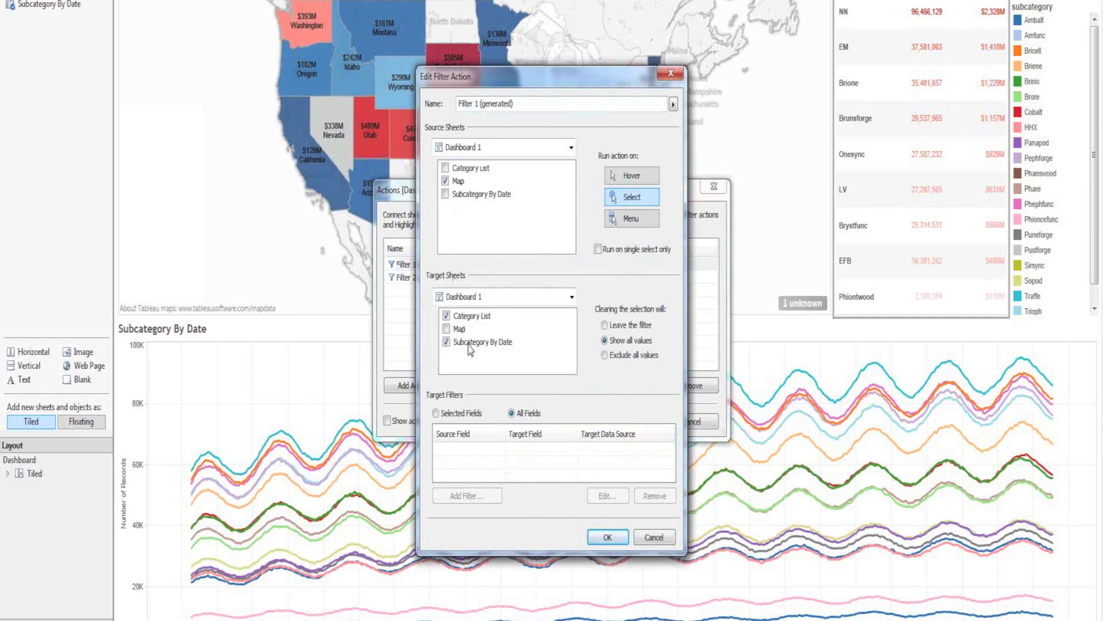
click(538, 101)
drag(538, 102, 396, 91)
text(Map Selection)
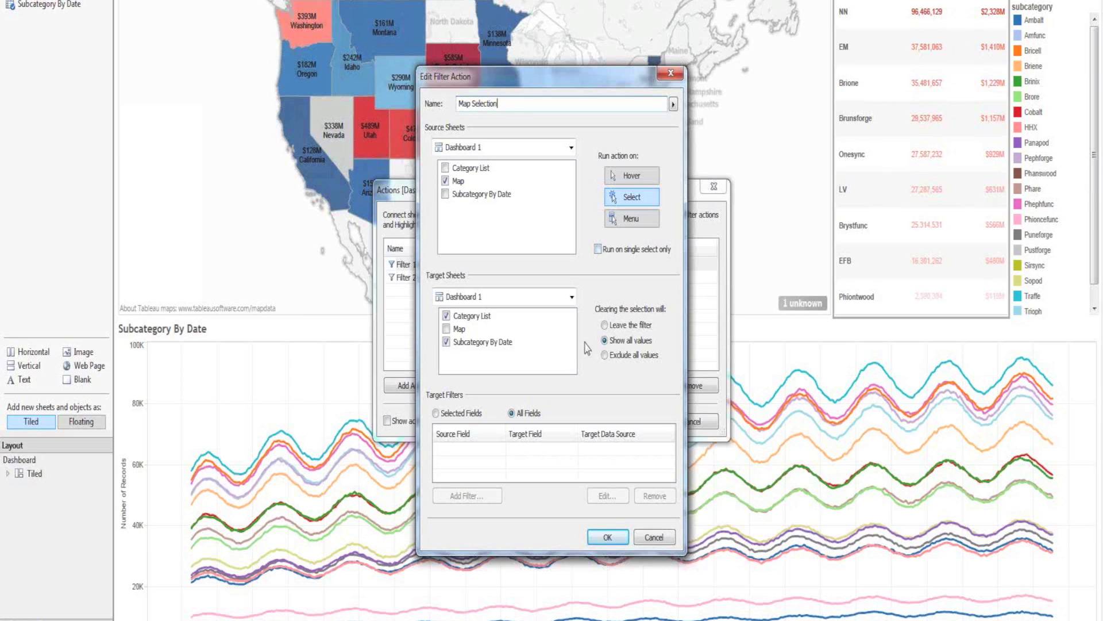
click(607, 537)
Make the category list's filter action target only Subcategory By Date, exclude all values when cleared, and name it Category Selection
click(429, 264)
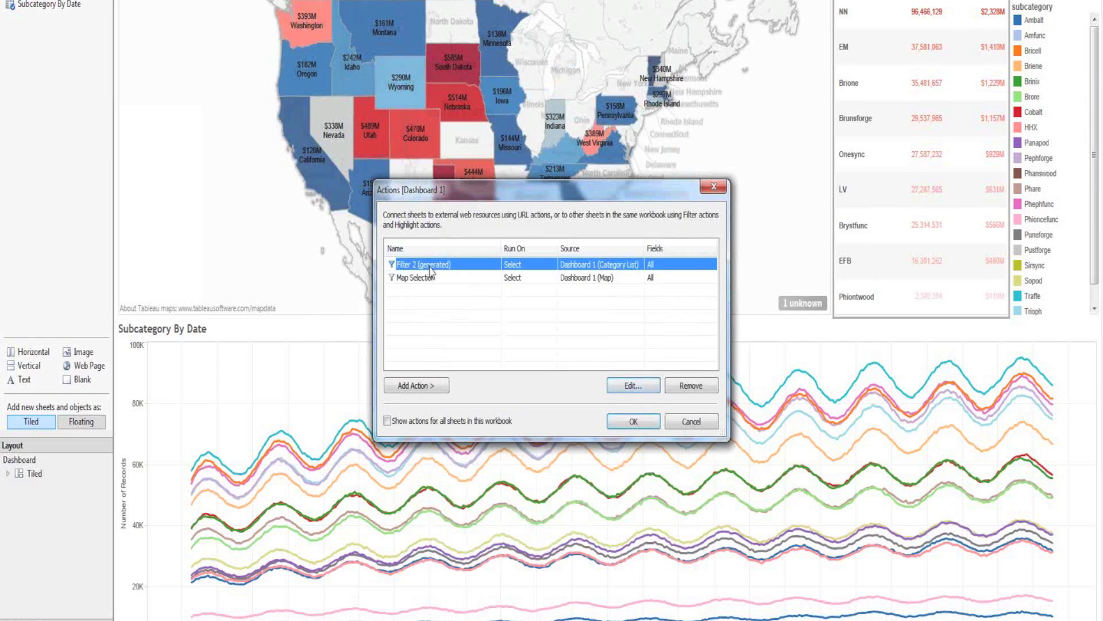
click(635, 387)
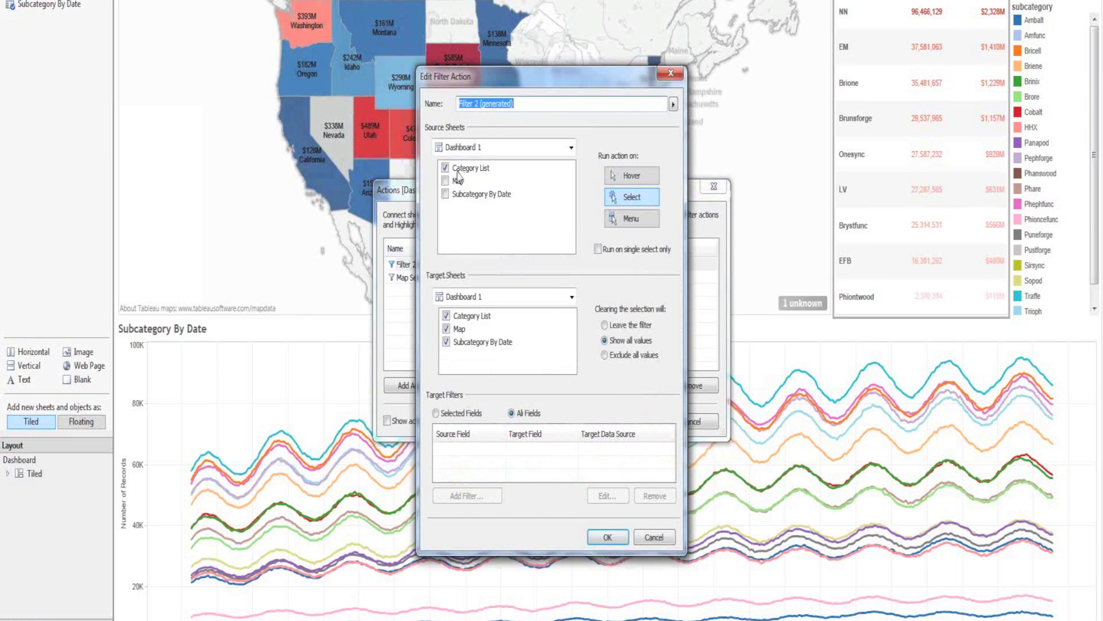
click(446, 315)
click(446, 329)
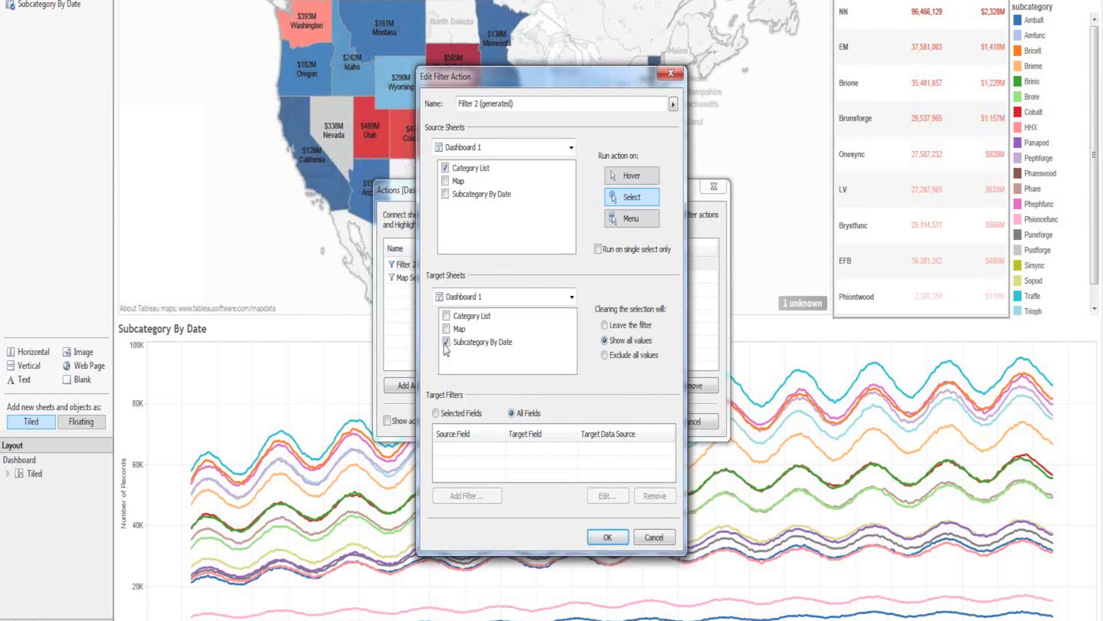
click(605, 355)
drag(526, 102, 379, 93)
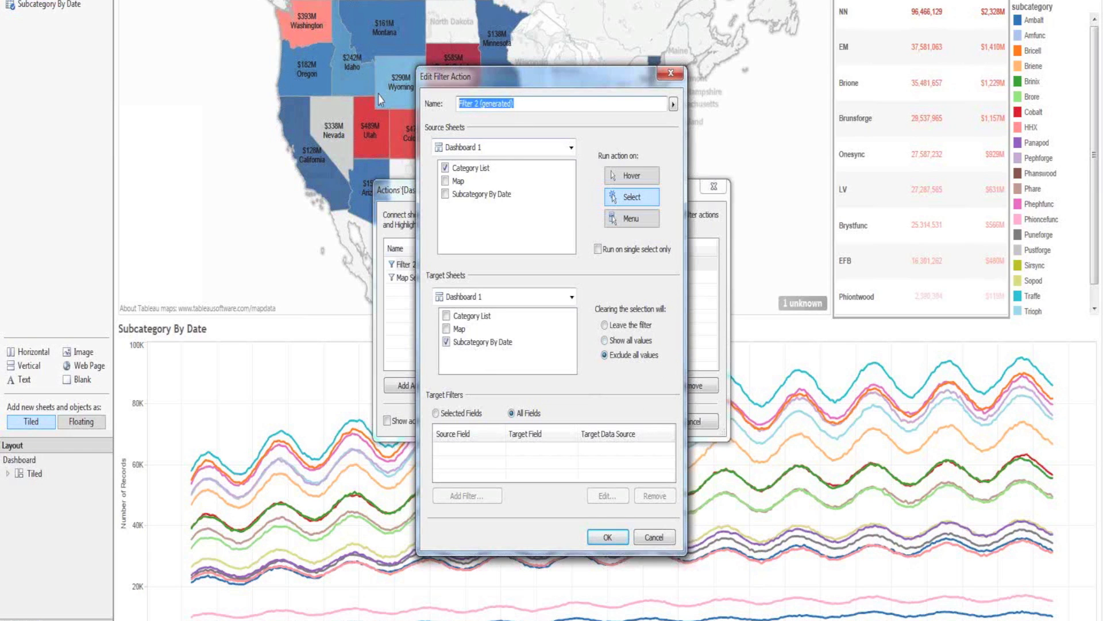
text(Category Selection)
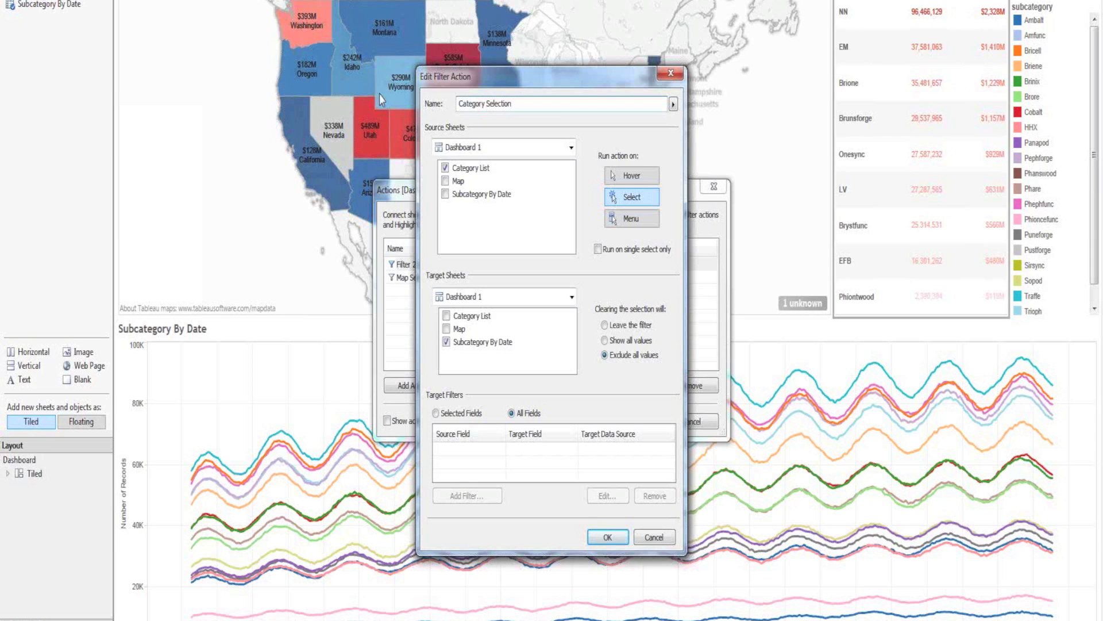
click(607, 536)
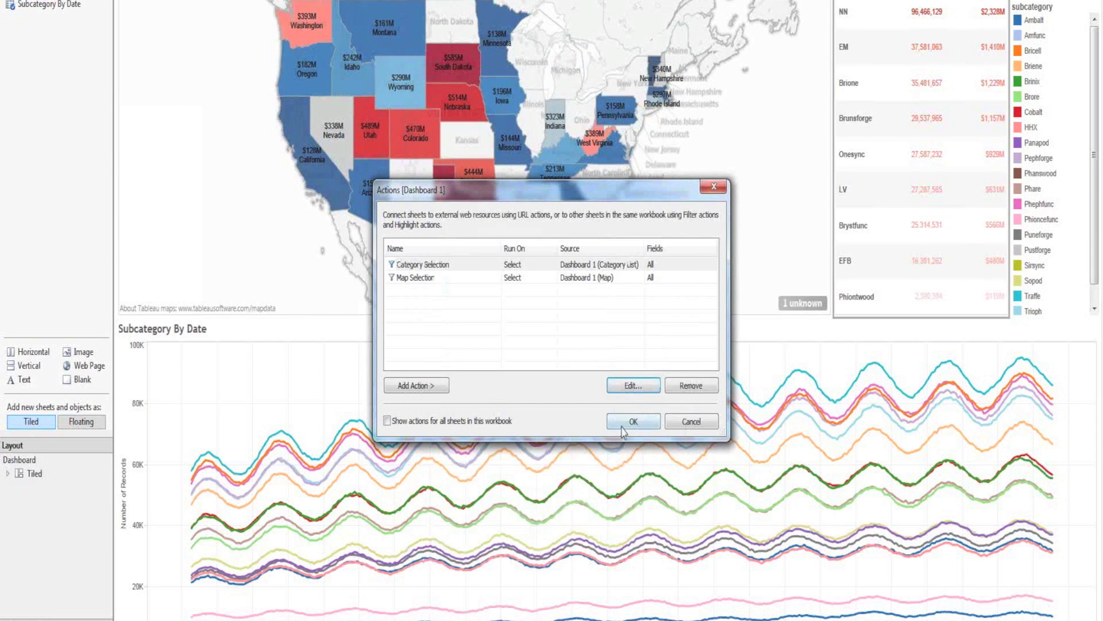
click(632, 422)
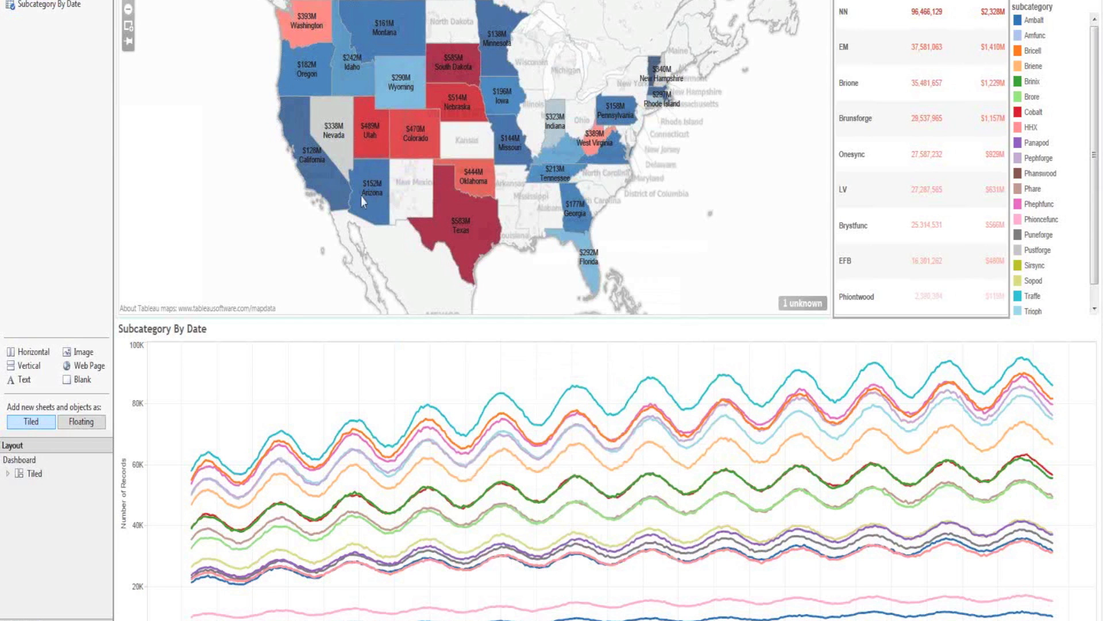
Test the filter actions by selecting and clearing California and the NN category, and then picking the Brione category
click(321, 192)
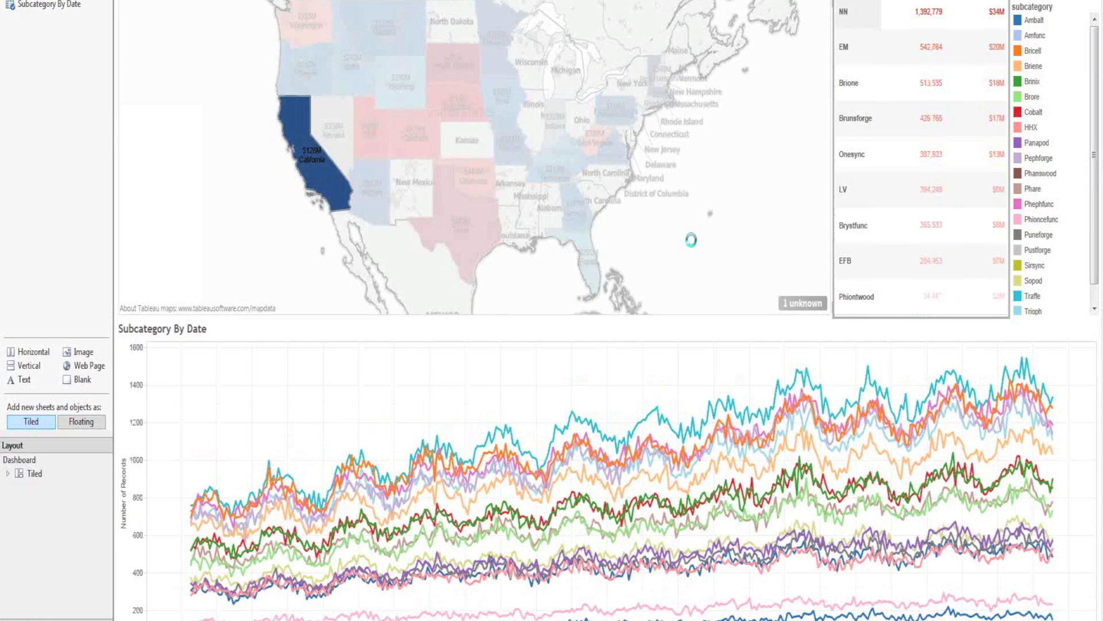
click(855, 10)
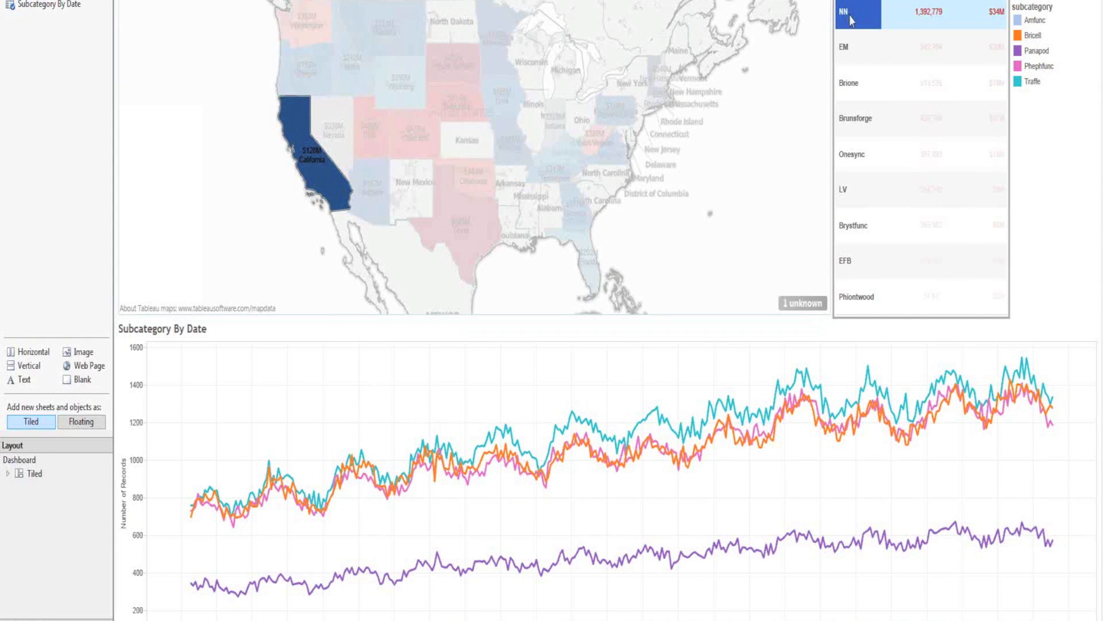
click(852, 20)
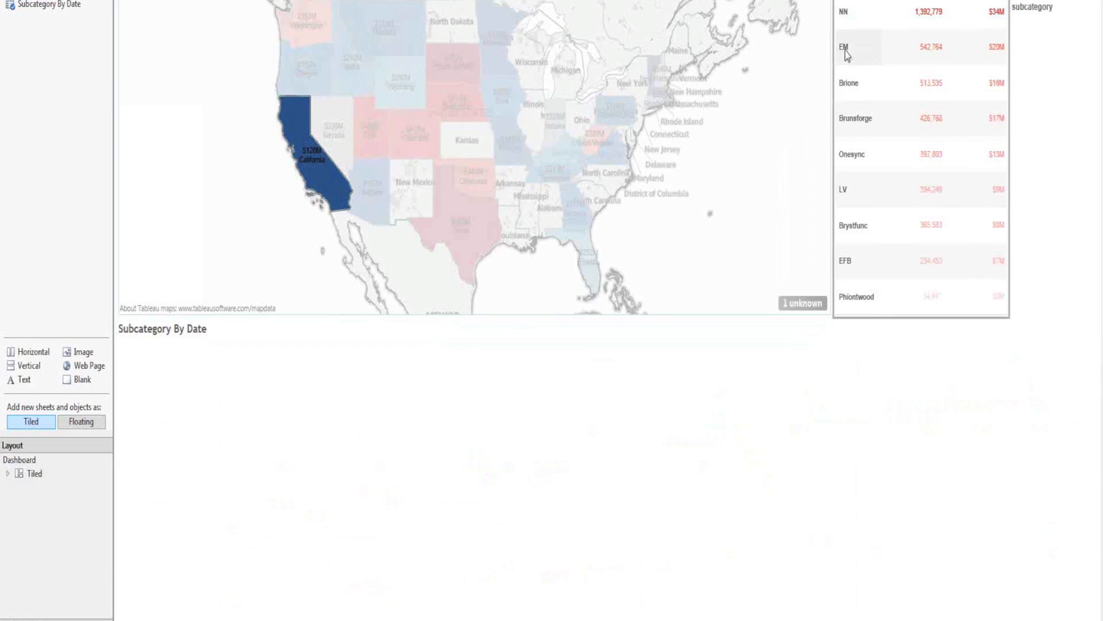
click(319, 173)
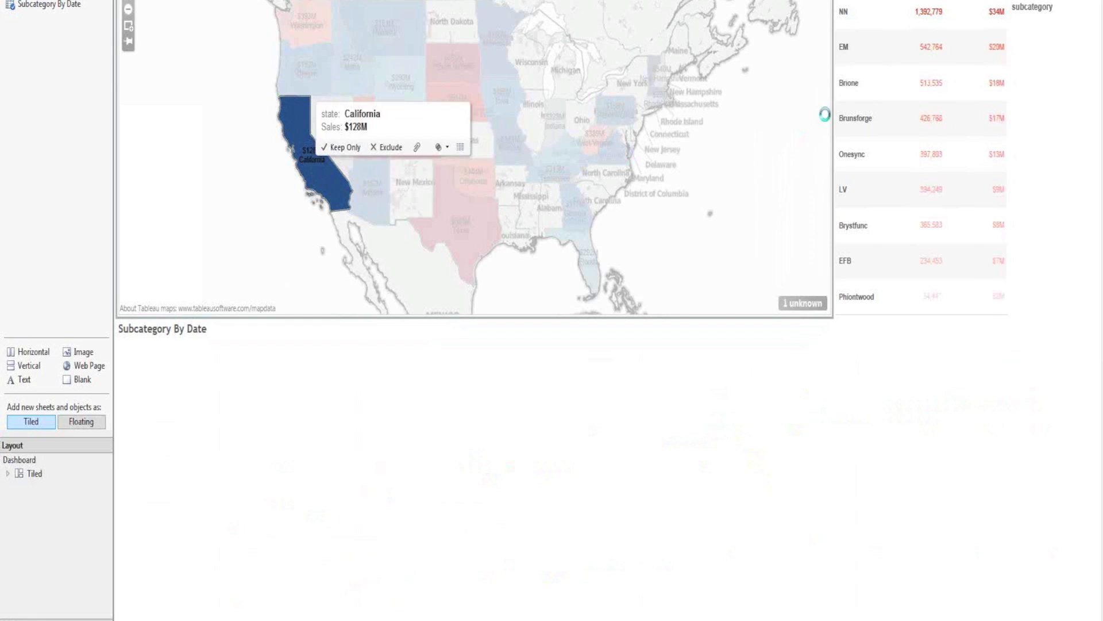
click(853, 90)
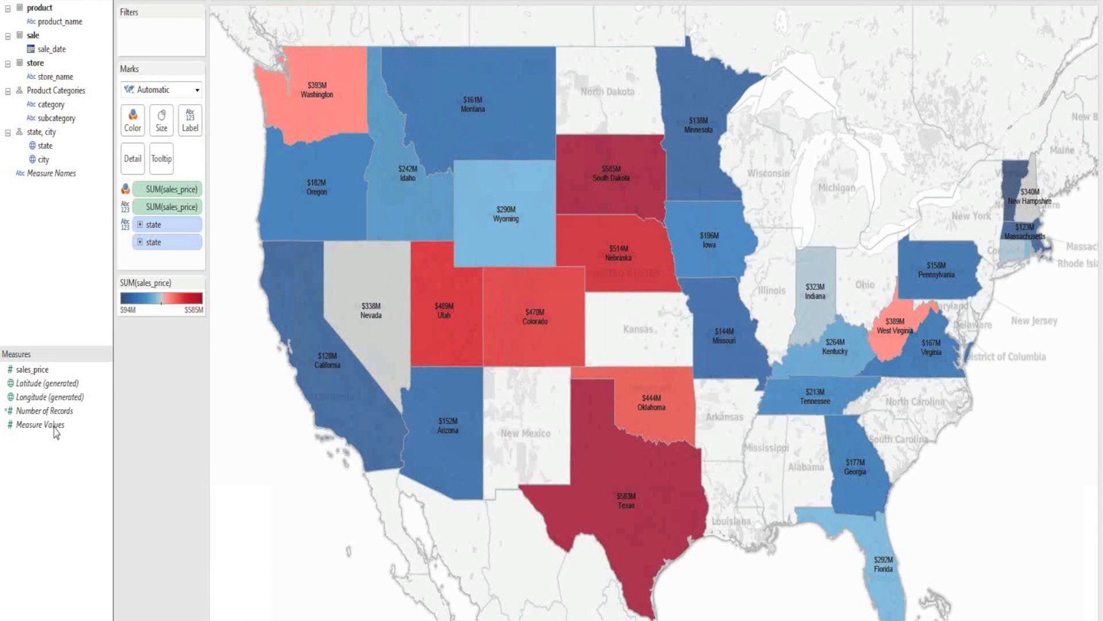
Try to extract all rows of the data source, without aggregation, into Redshift Data.tde
right_click(39, 0)
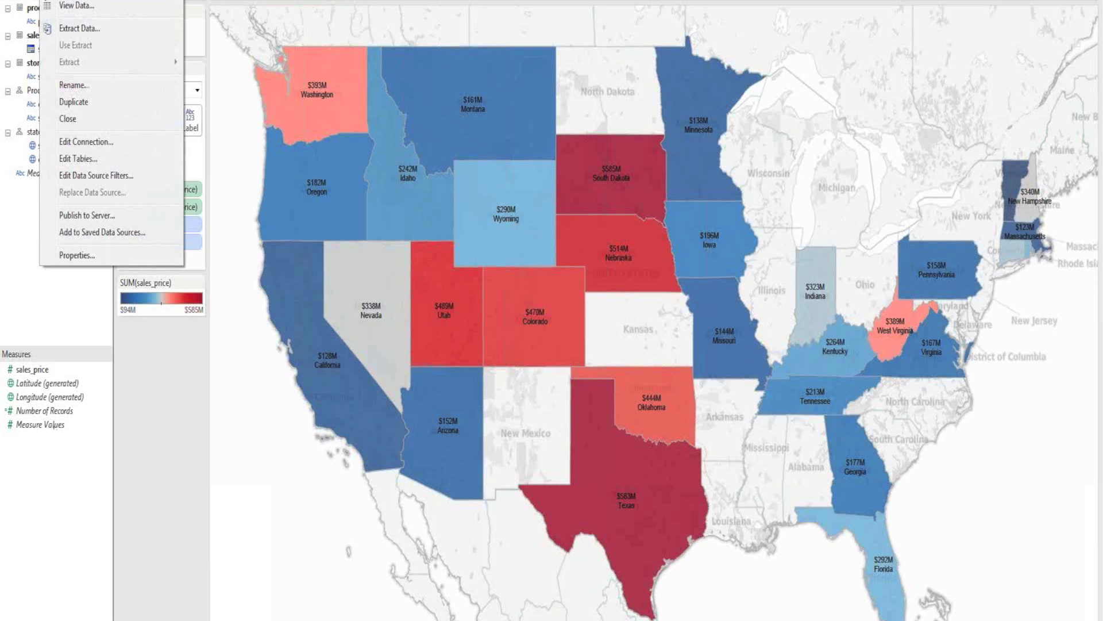
key(Escape)
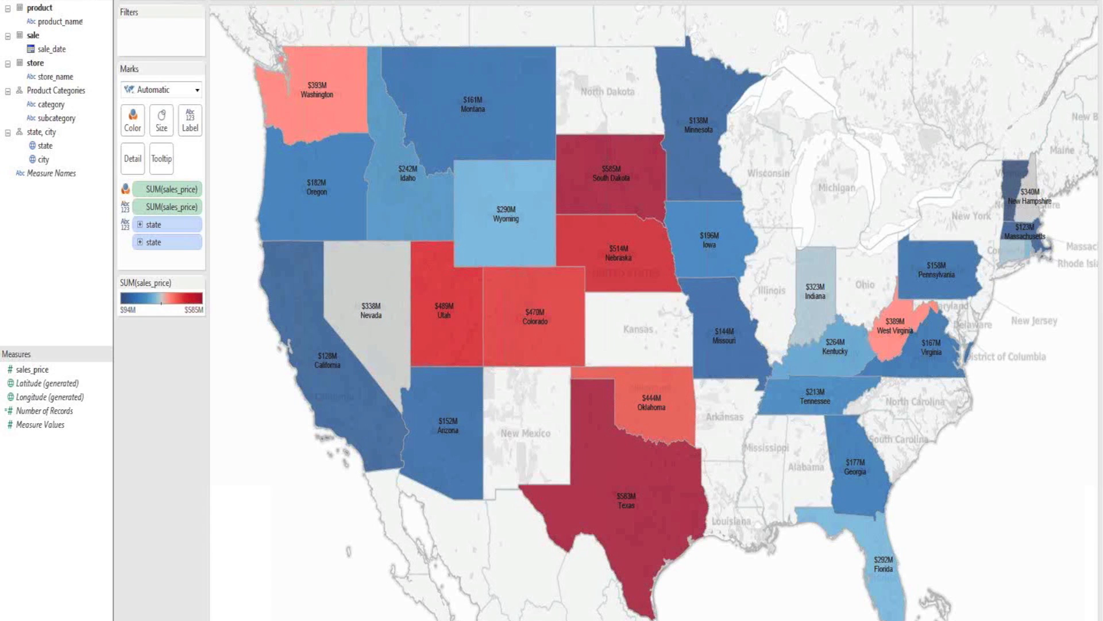
right_click(51, 0)
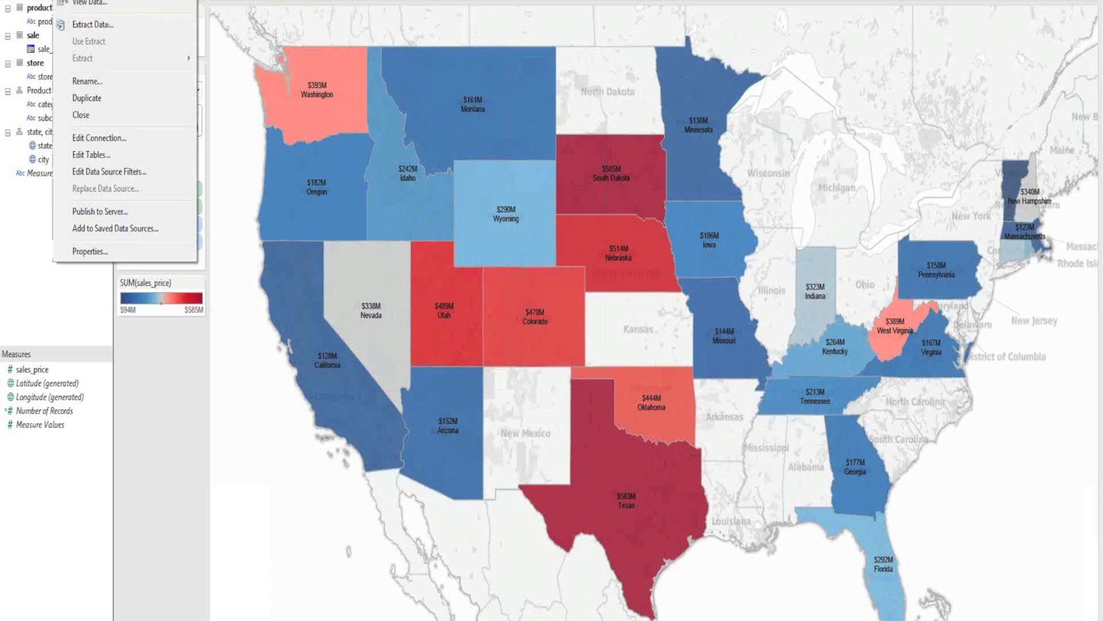
click(82, 27)
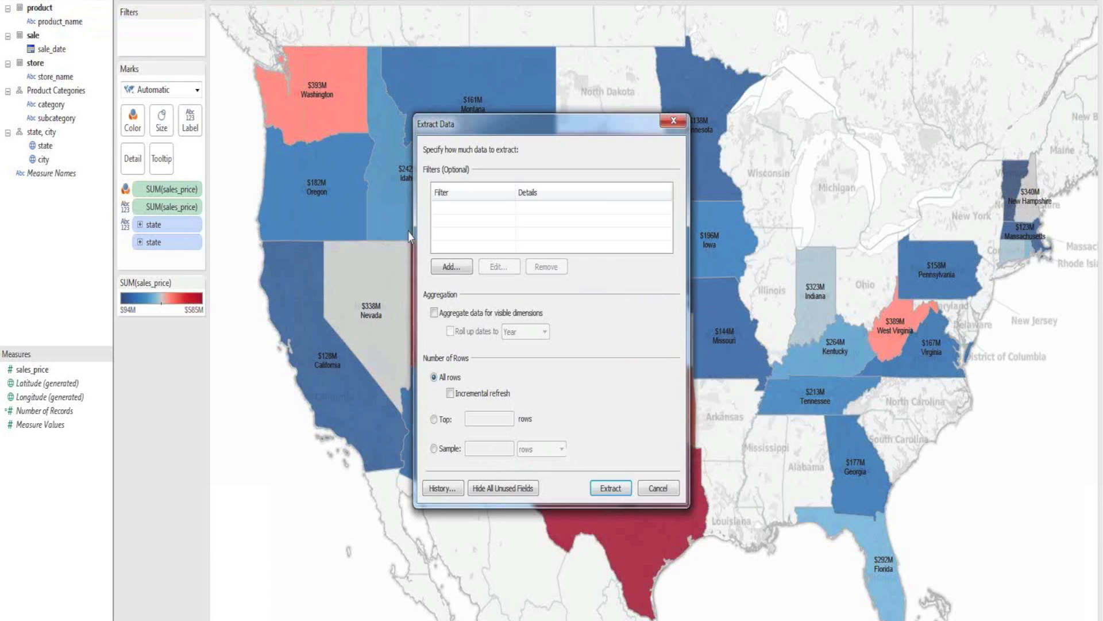
click(614, 489)
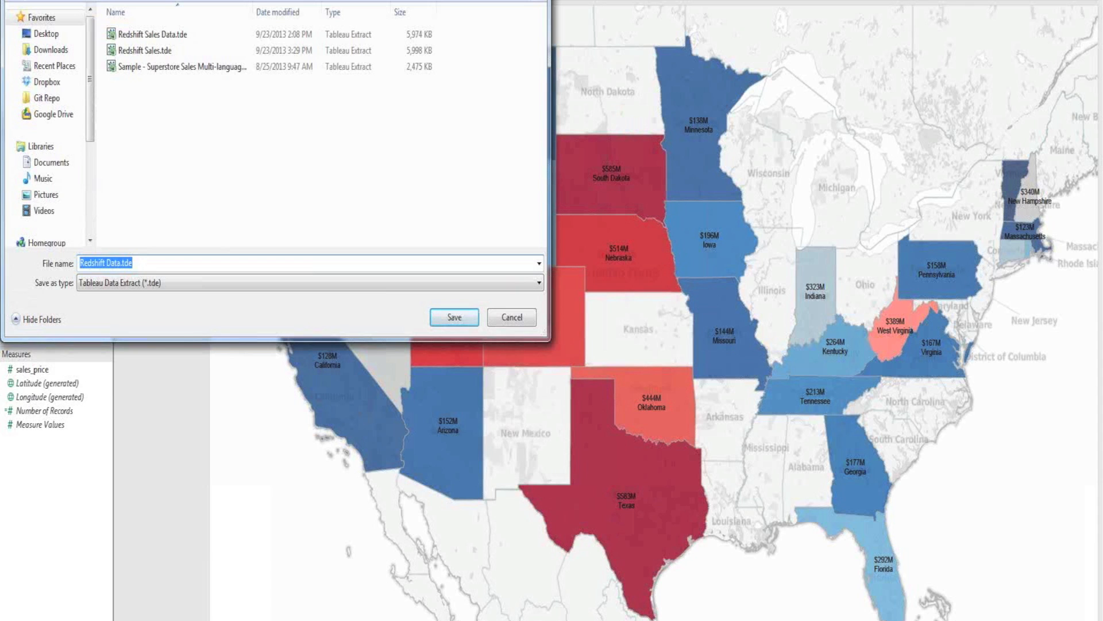
click(454, 317)
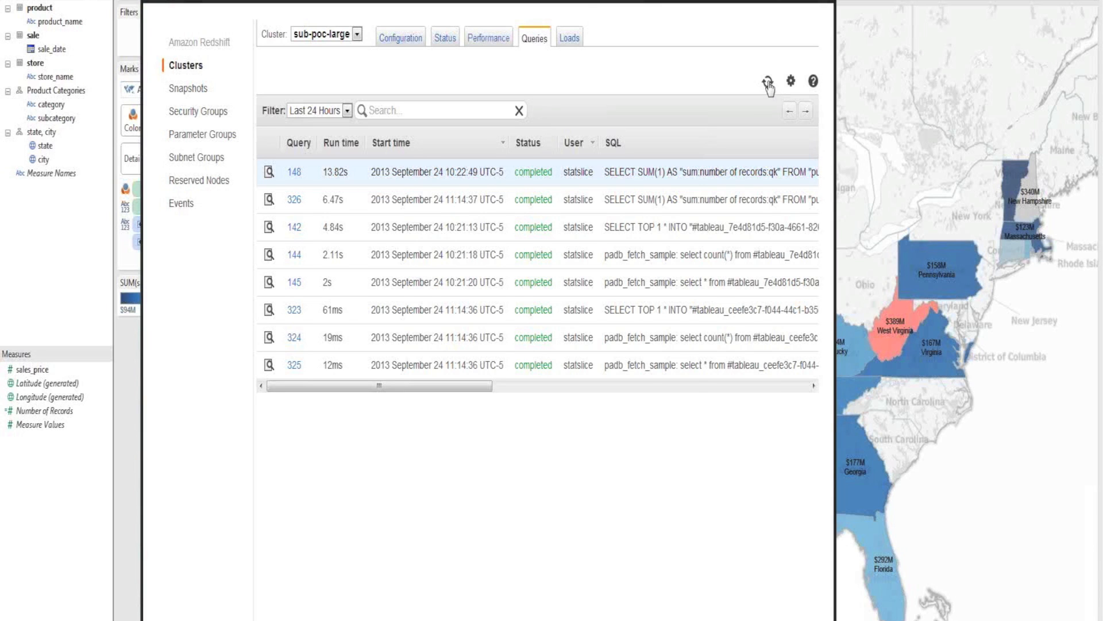
Refresh the query list in the Amazon Redshift console and examine running query 383's properties, explain plan and cluster performance charts
click(767, 82)
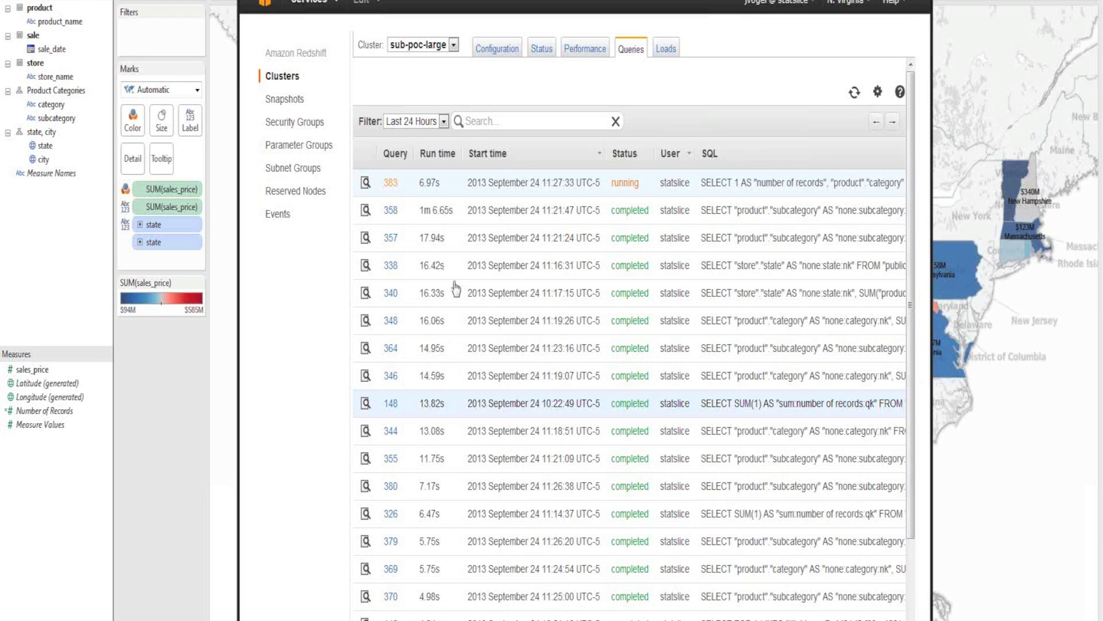
click(381, 183)
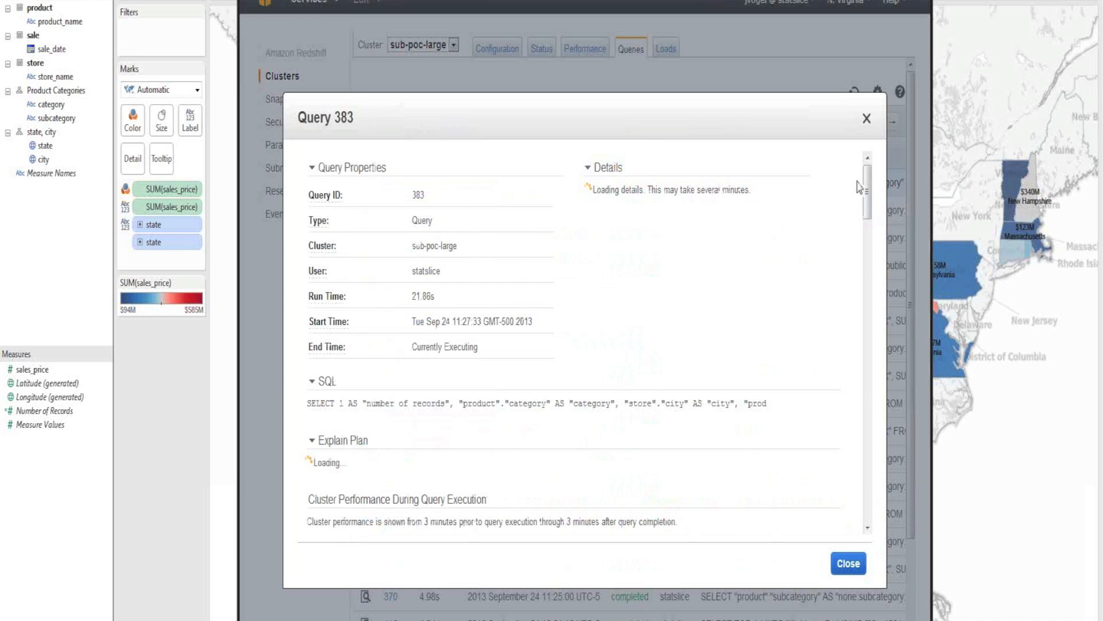
mouse_move(870, 198)
mouse_down()
mouse_move(874, 250)
mouse_move(870, 197)
mouse_up()
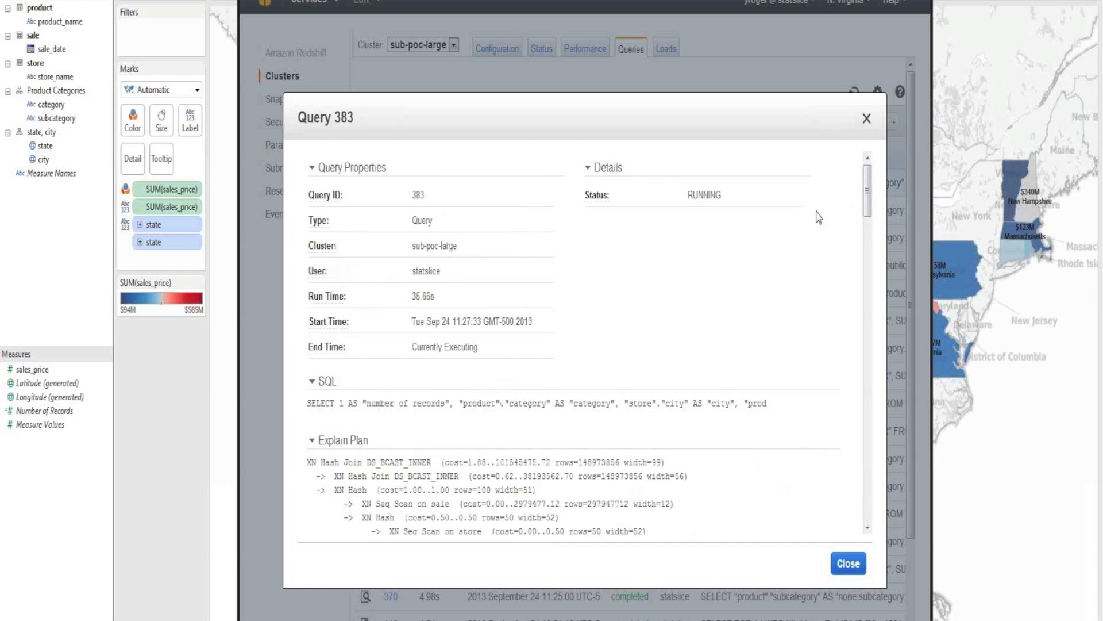
drag(867, 198, 866, 331)
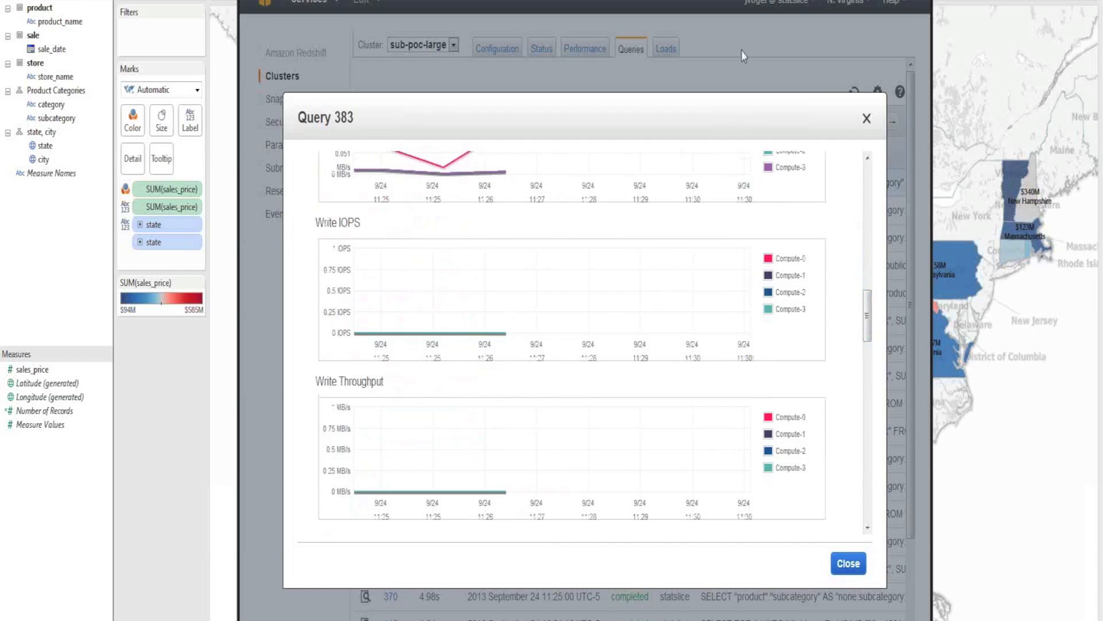
click(866, 118)
Examine query 358's details, highlighting the quarter date conversion in its SQL, and refresh the query list
drag(805, 1, 708, 3)
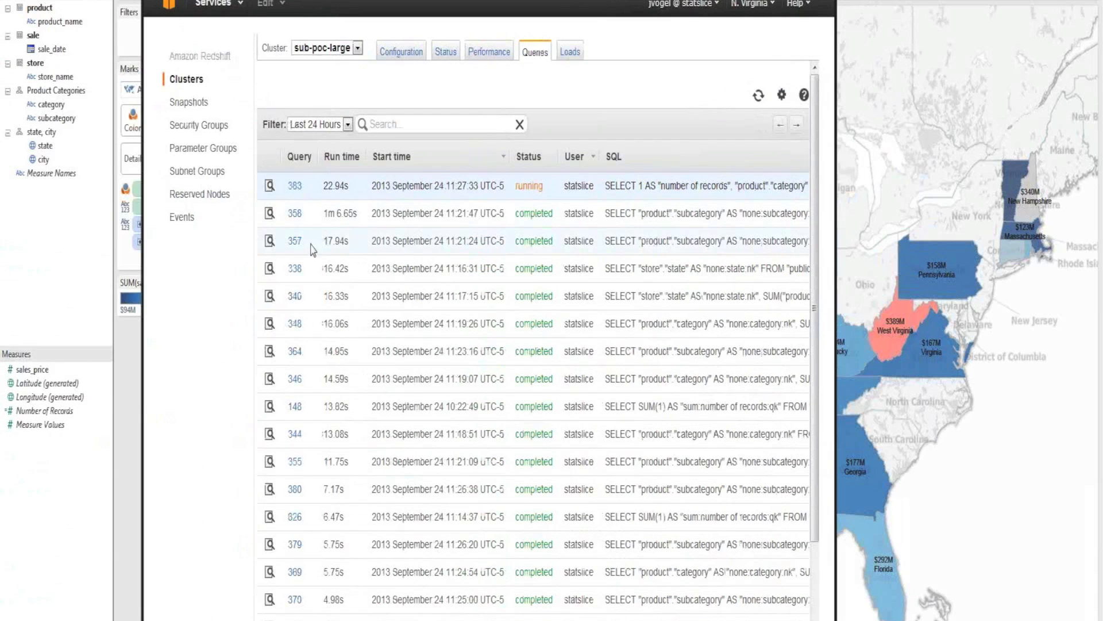
click(296, 221)
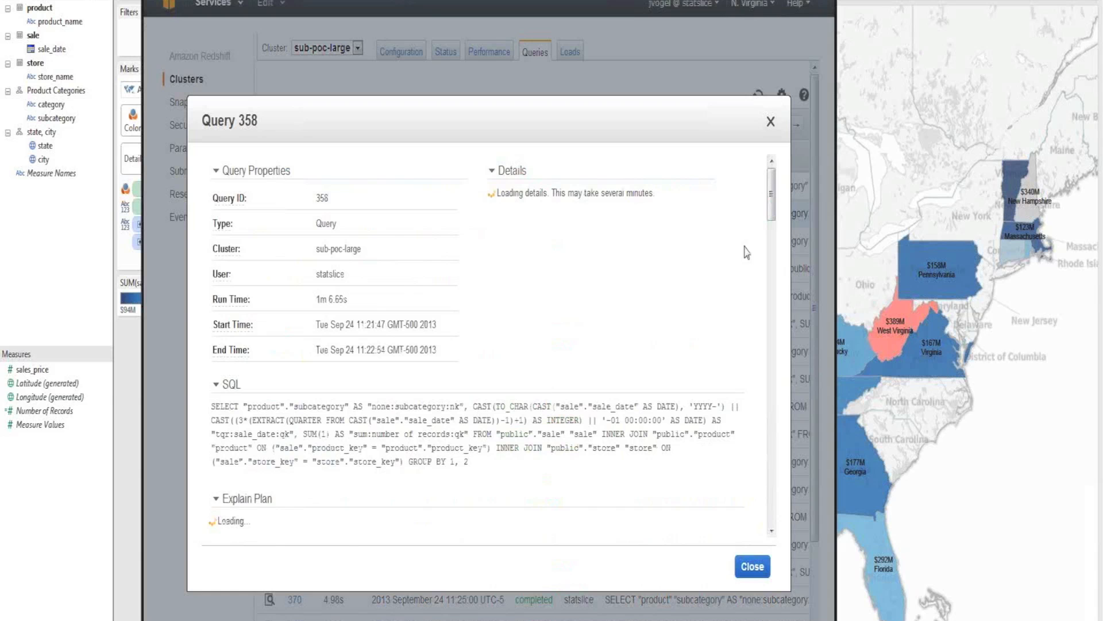
mouse_move(771, 195)
mouse_down()
mouse_move(773, 294)
mouse_move(780, 183)
mouse_up()
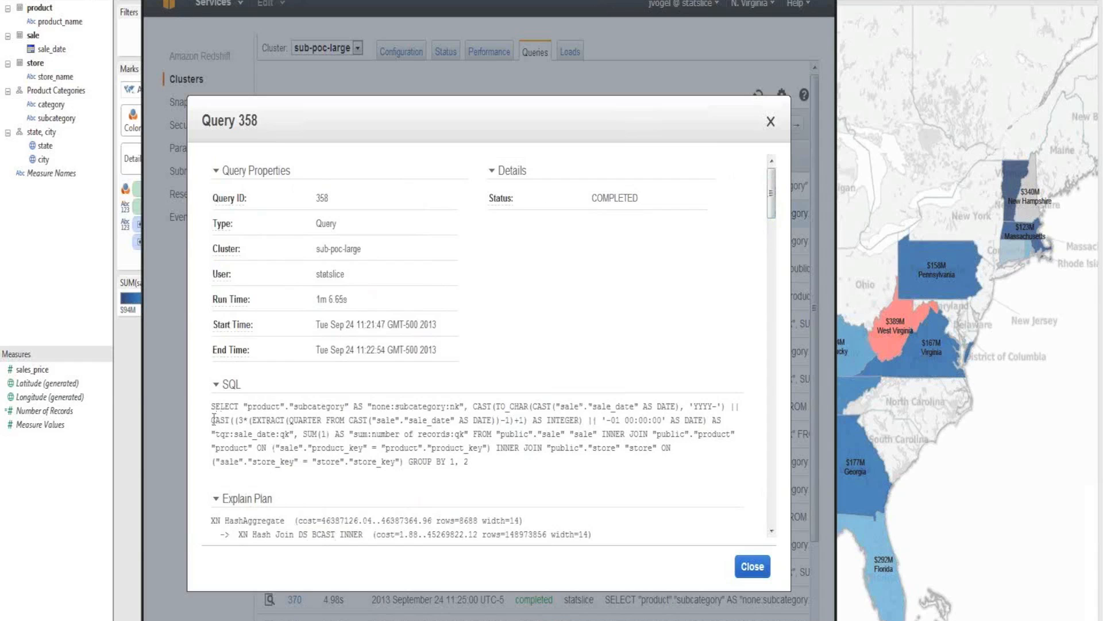
drag(217, 418, 709, 418)
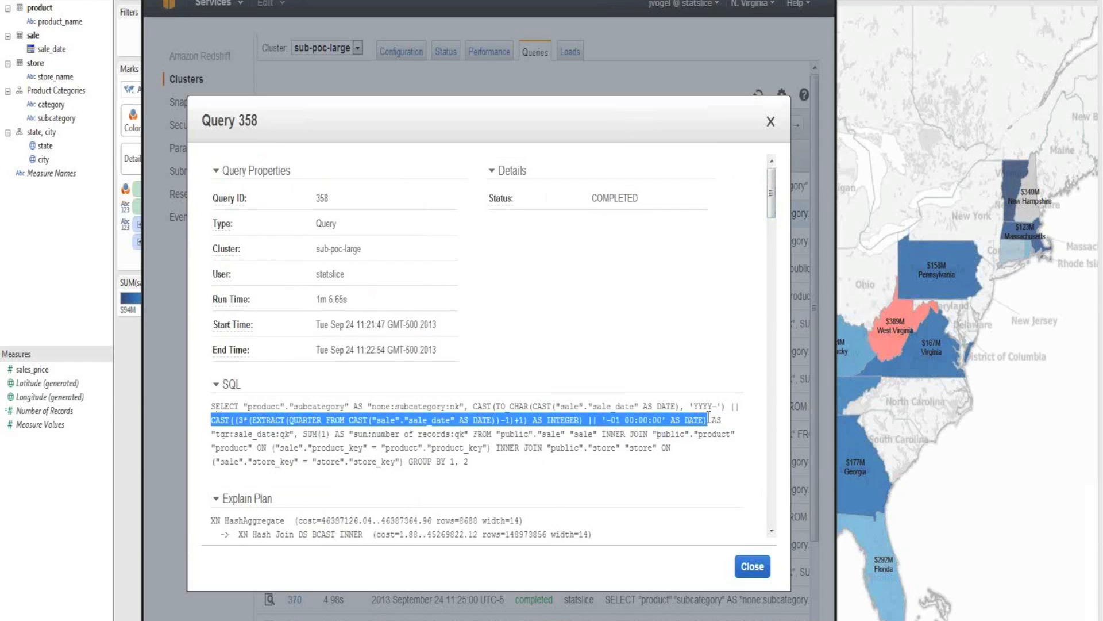
click(771, 124)
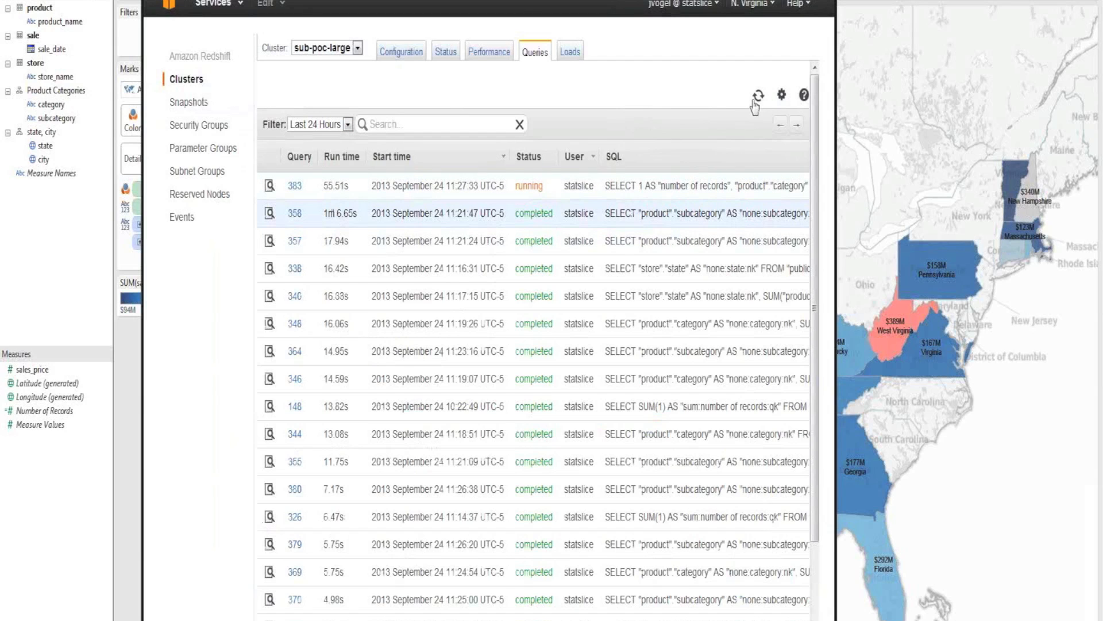
click(757, 98)
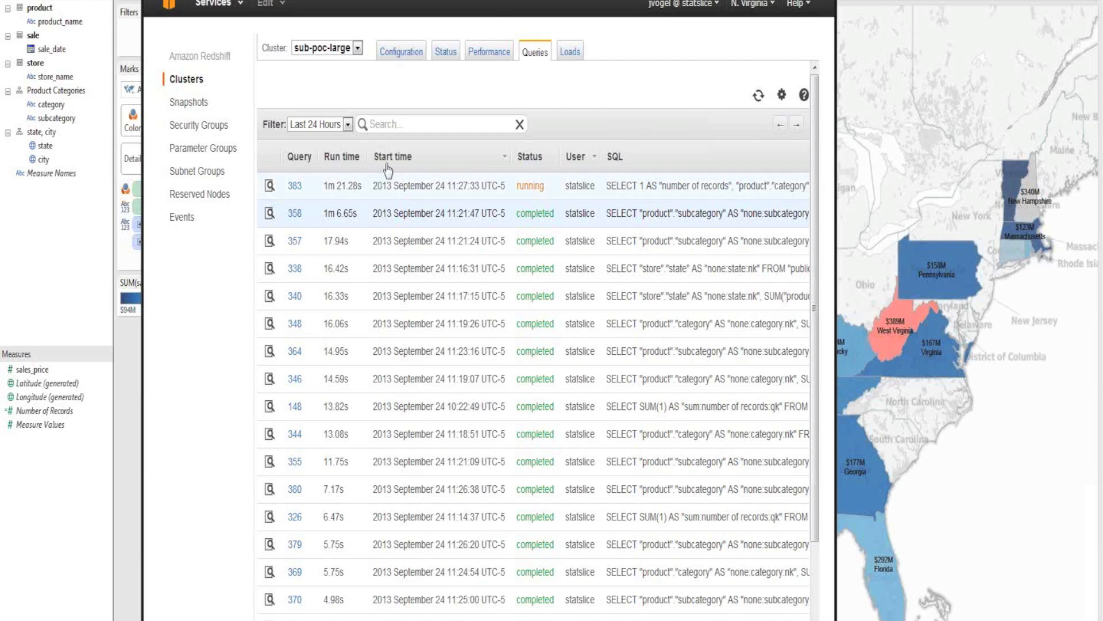
Move the extraction progress window aside in Tableau, and review query 383's details and performance charts again in the Redshift console
drag(345, 1, 331, 2)
drag(770, 3, 410, 0)
click(513, 258)
drag(513, 257, 939, 0)
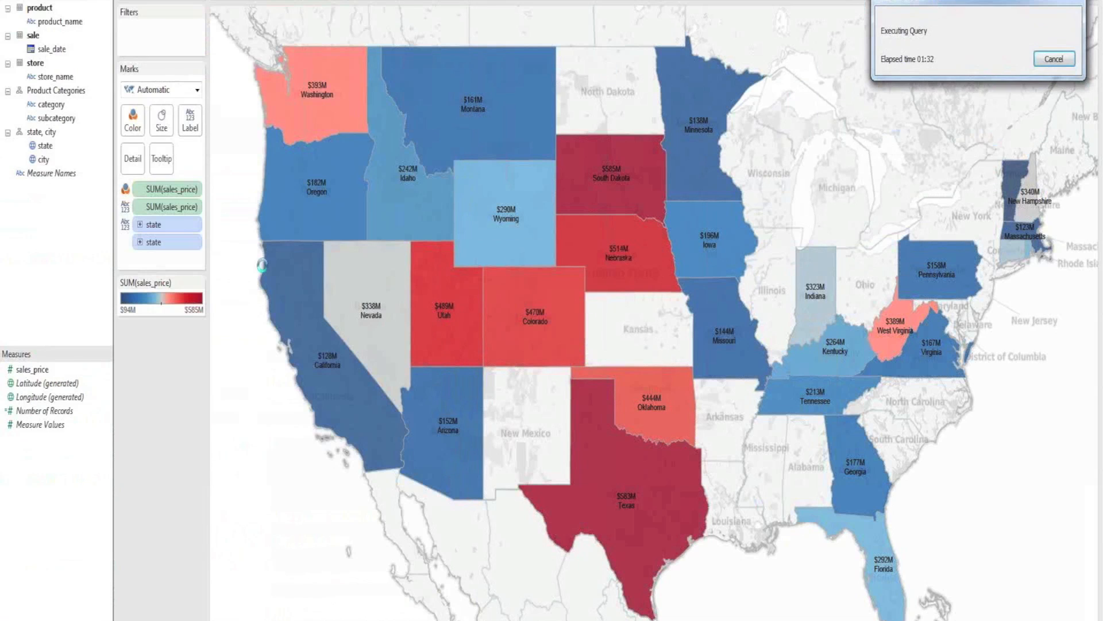
drag(0, 0, 282, 0)
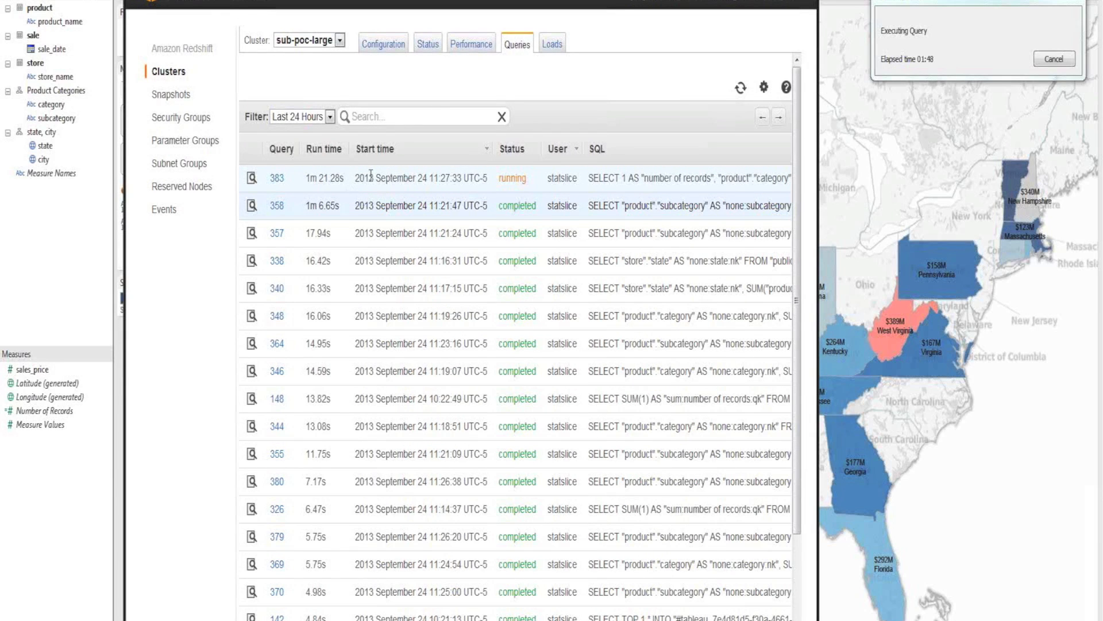
click(277, 179)
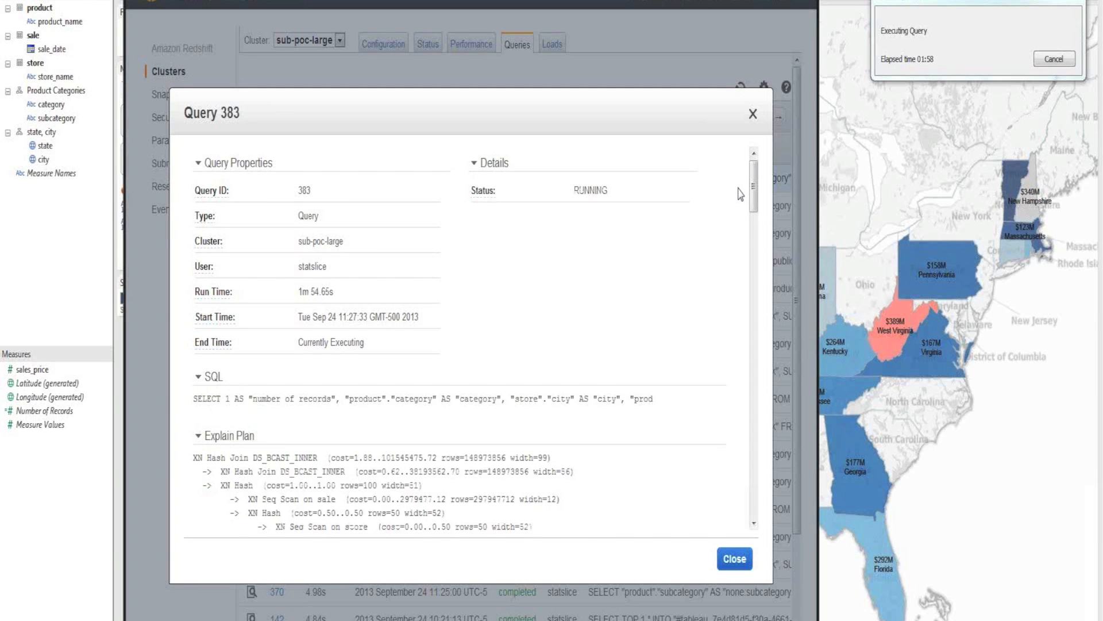
drag(754, 196, 760, 507)
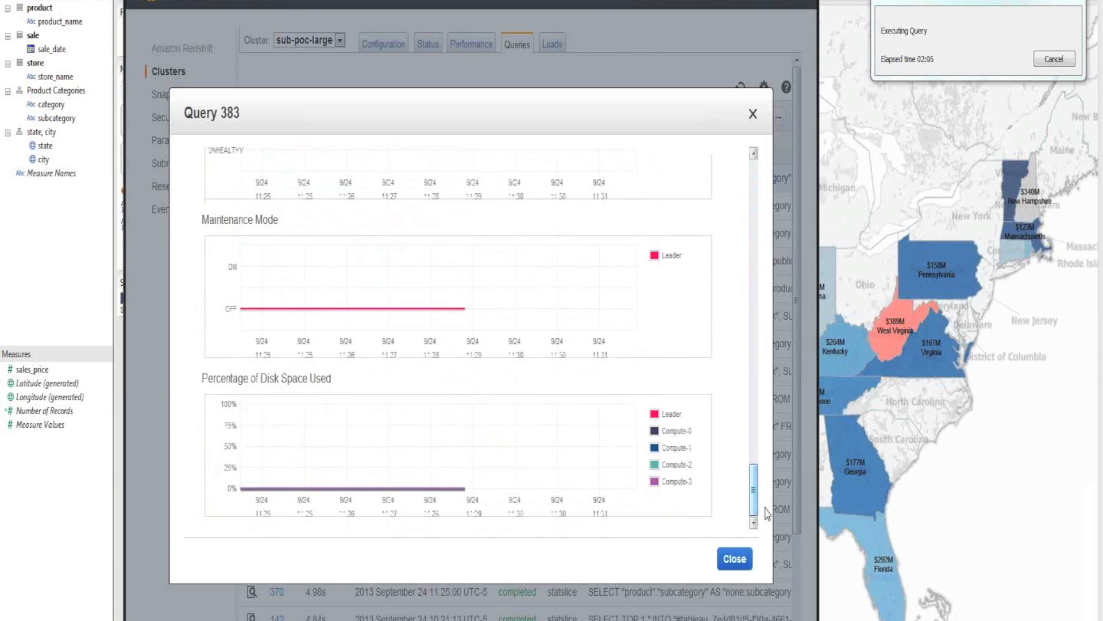
click(735, 558)
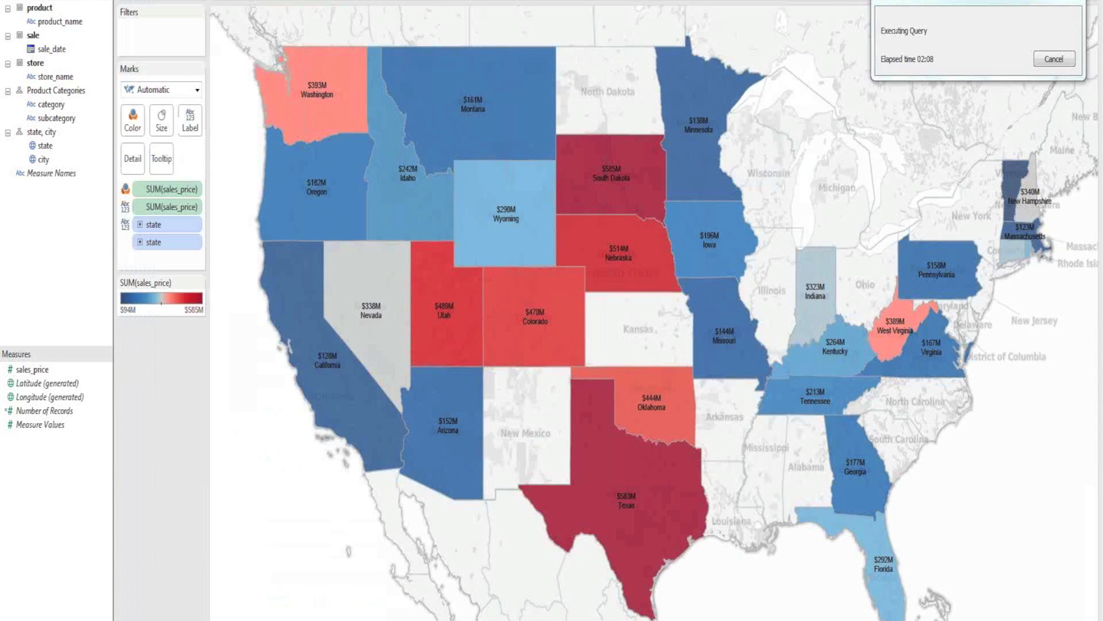
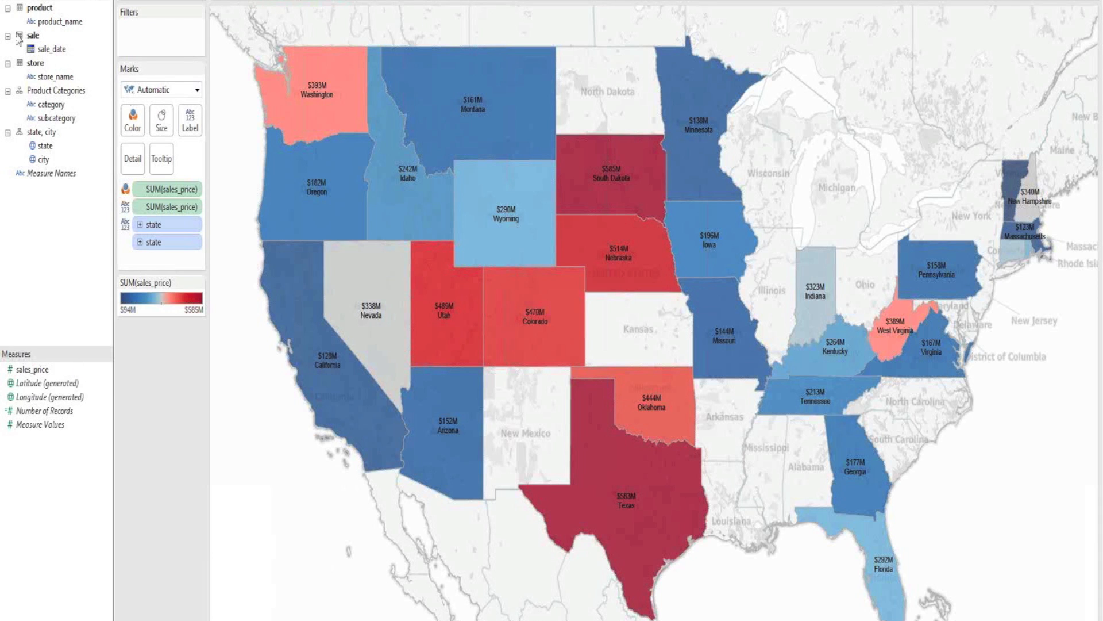
Extract all rows of the data source with data aggregated for visible dimensions, and save the extract file
right_click(45, 1)
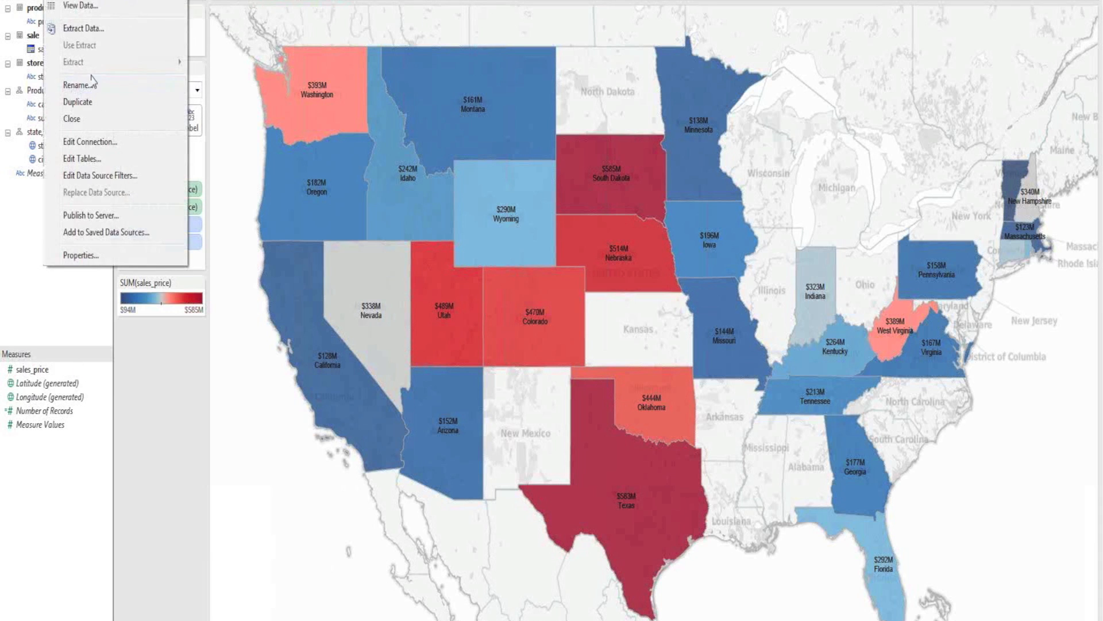
click(97, 32)
click(434, 313)
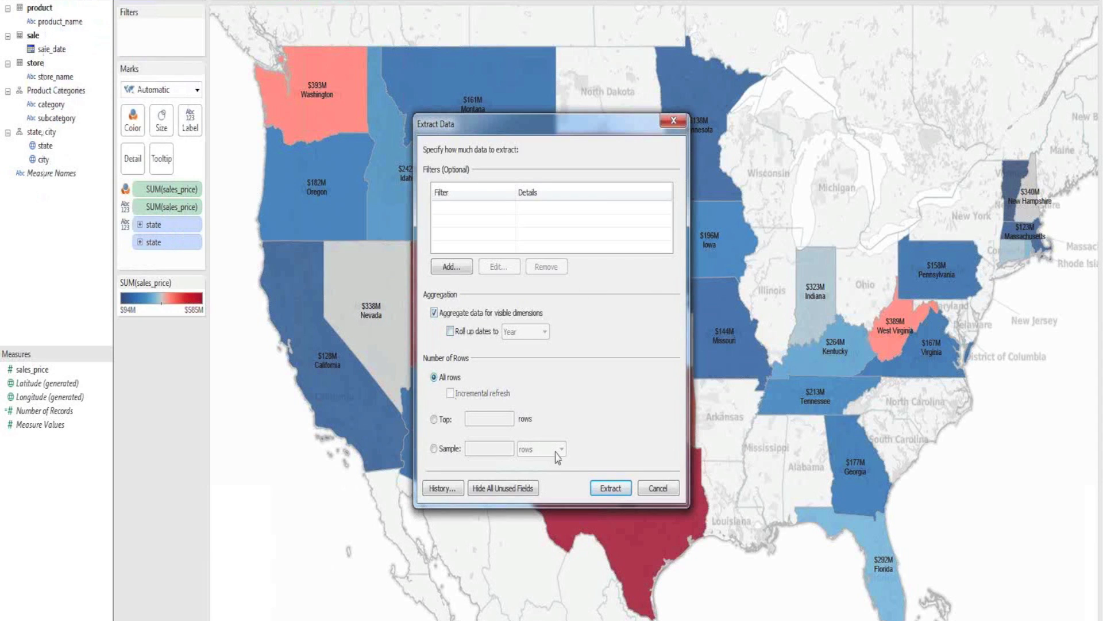
click(607, 493)
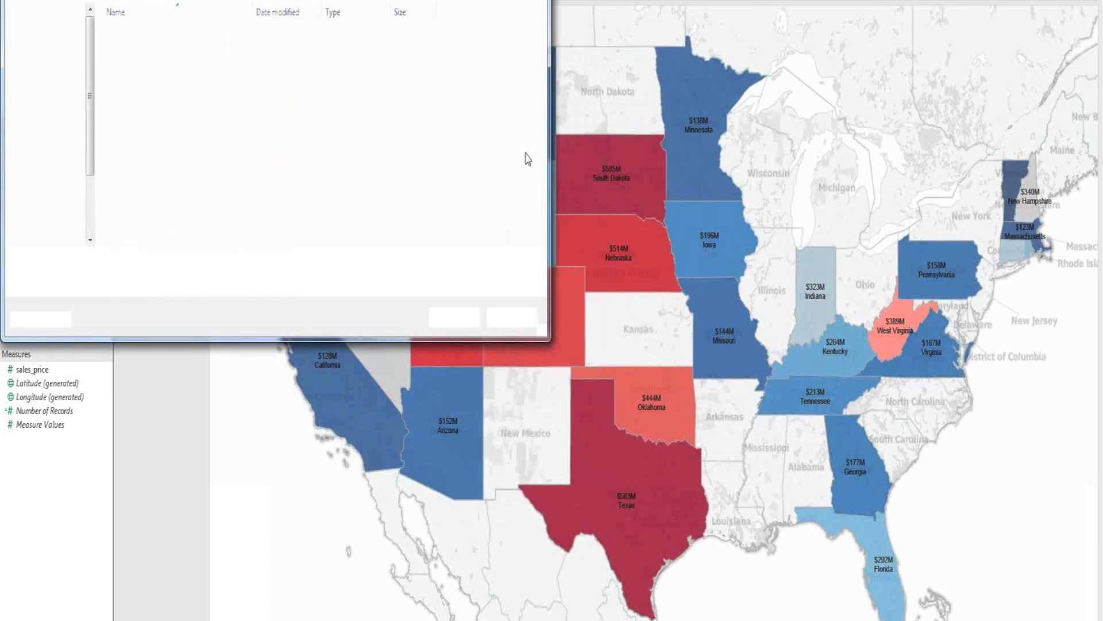
click(441, 319)
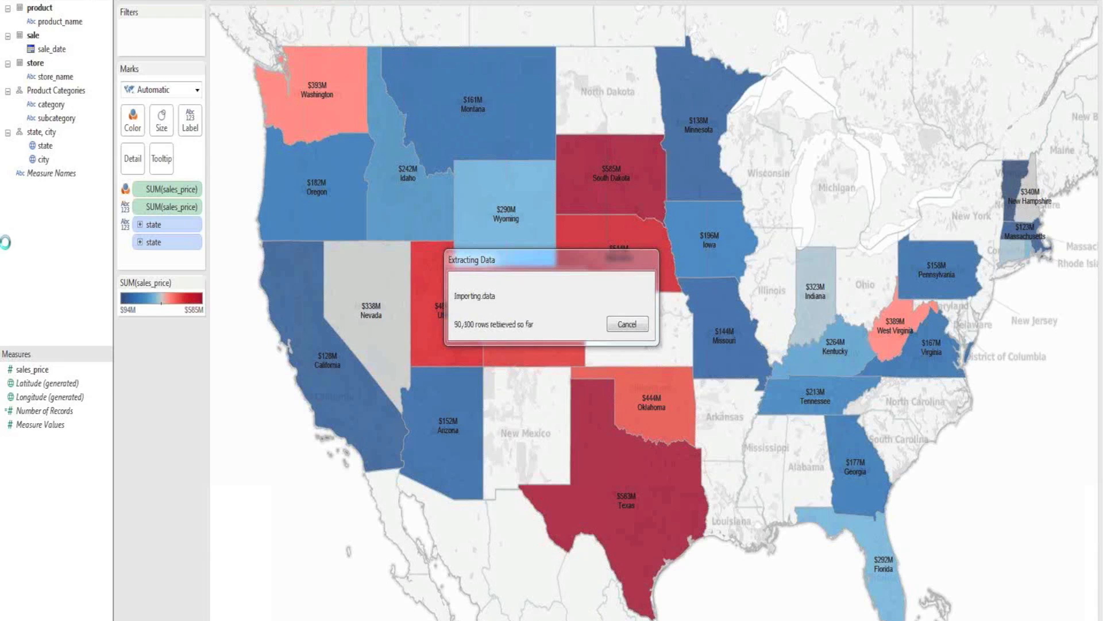
drag(492, 260, 863, 0)
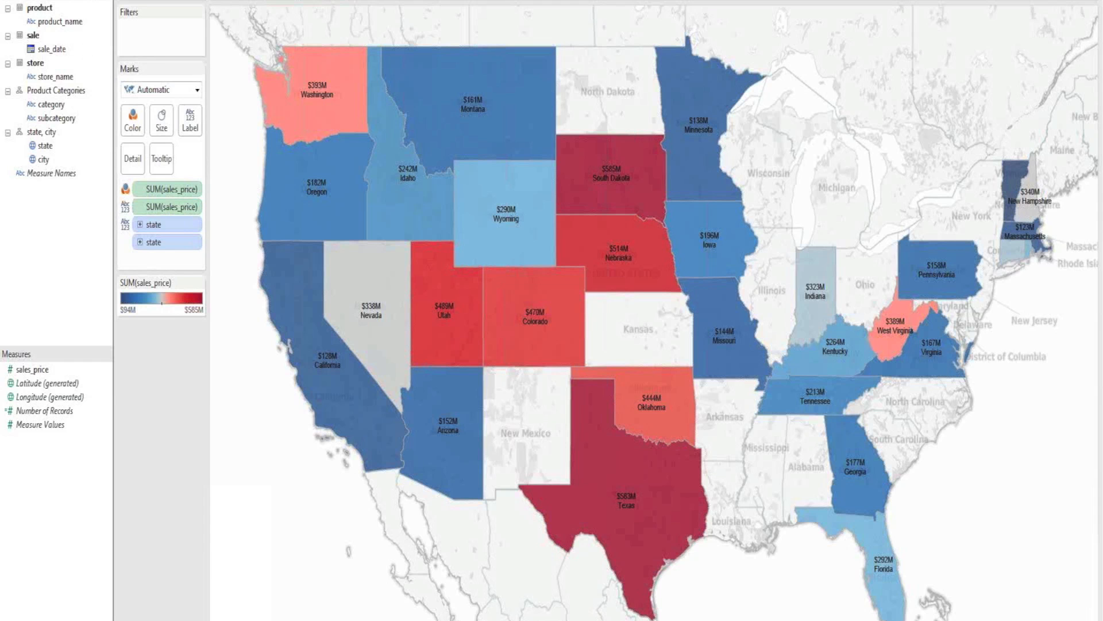
Test the dashboard on the extract by picking the NN and EM categories, and selecting and clearing Iowa on the map
click(144, 619)
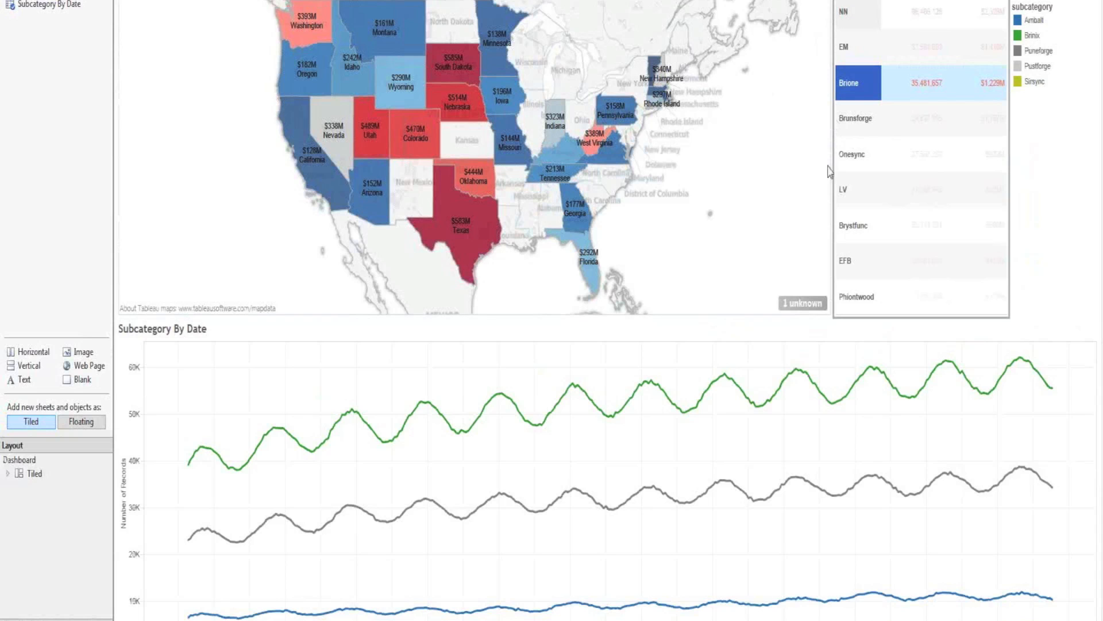
click(845, 48)
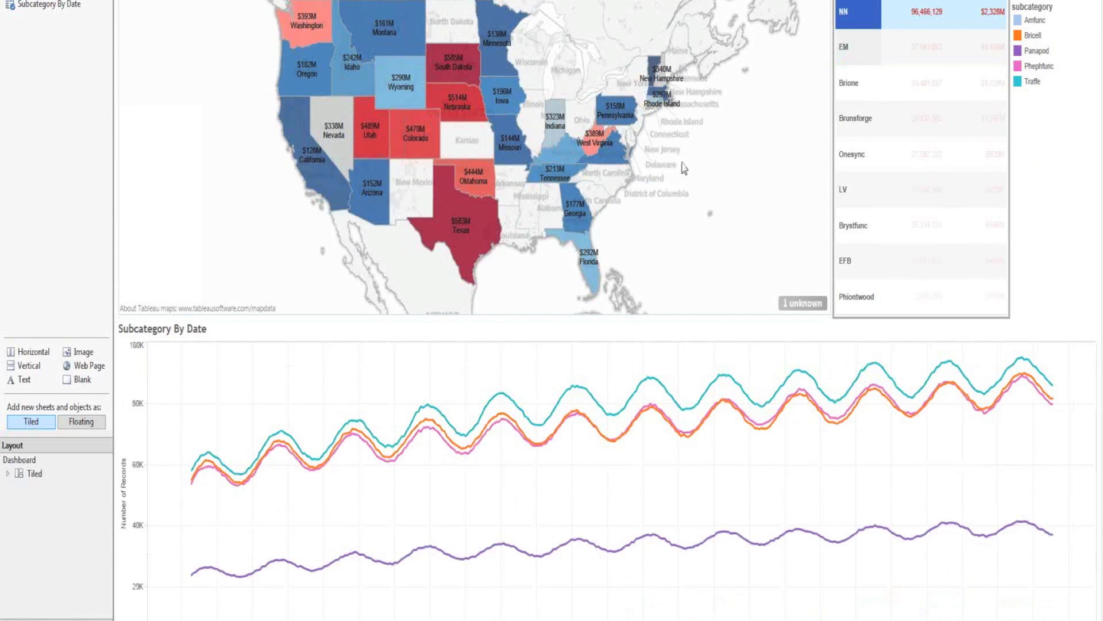
click(494, 103)
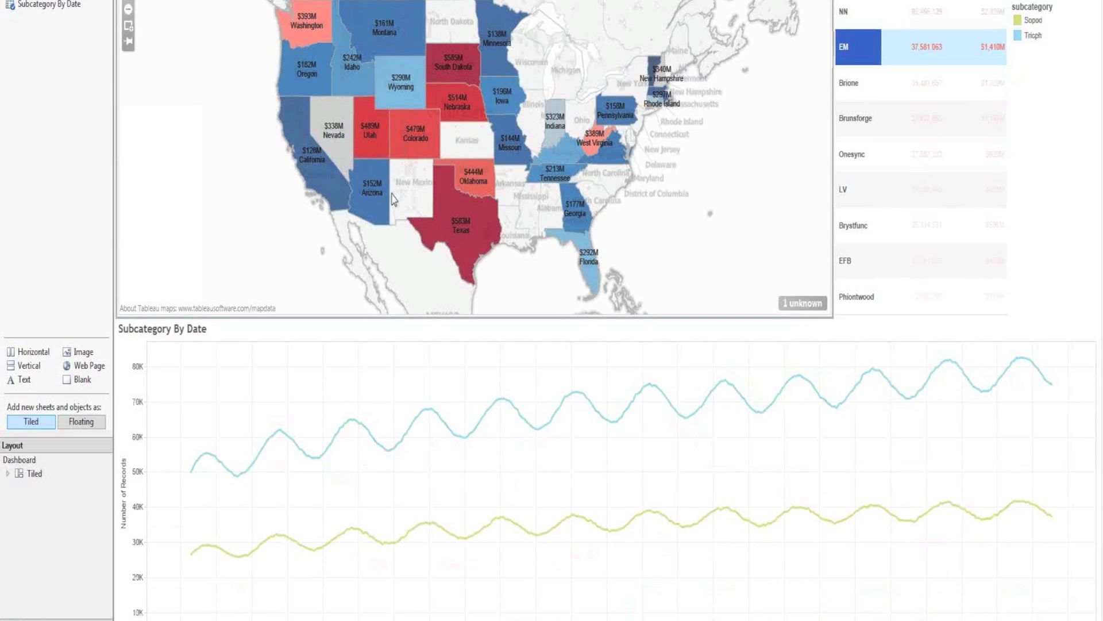
click(493, 103)
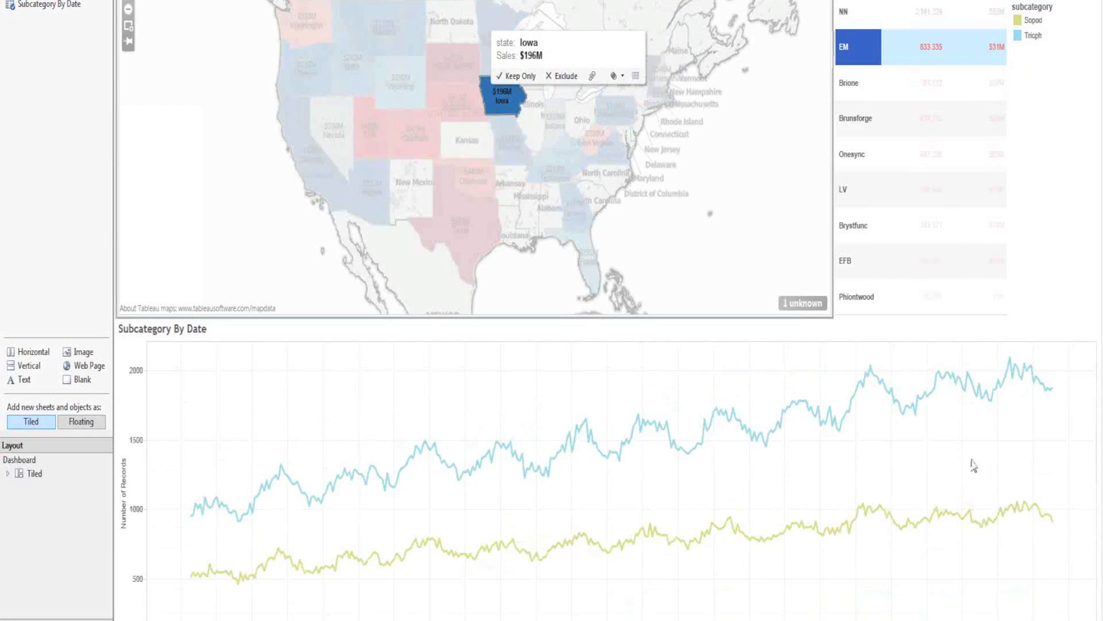
click(1062, 370)
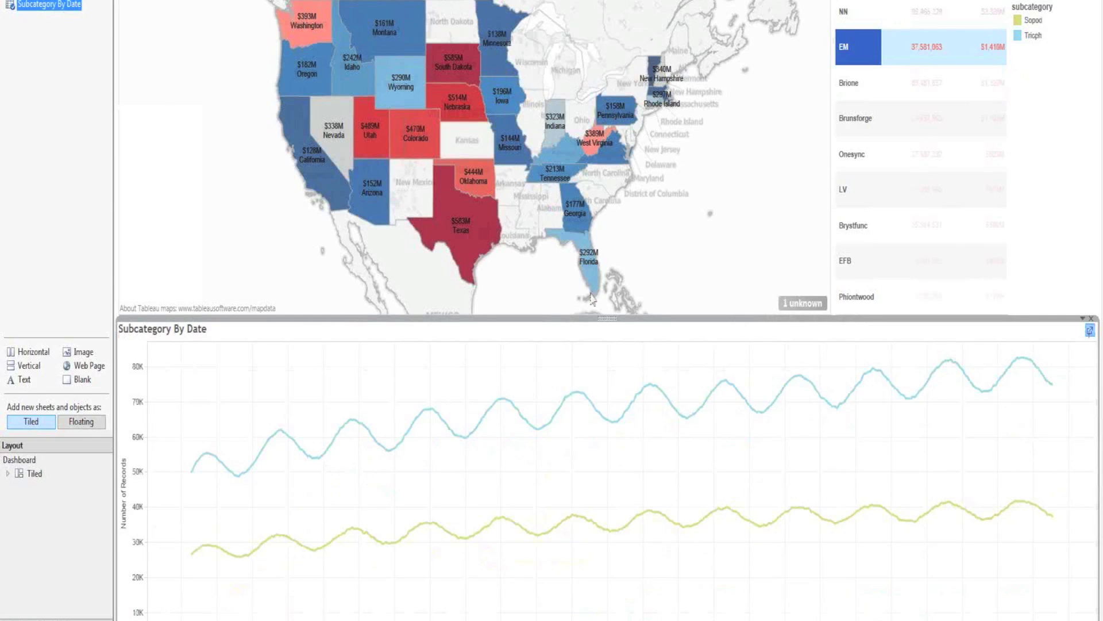
Open the Subcategory By Date worksheet from the dashboard and show trend lines on its line chart
click(1090, 331)
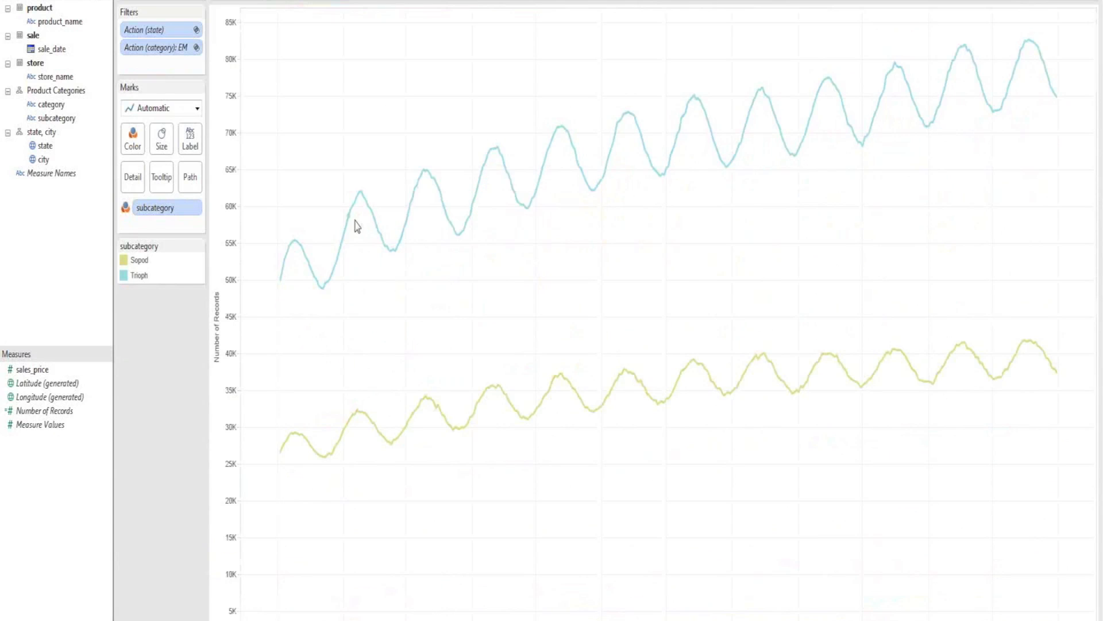
right_click(356, 221)
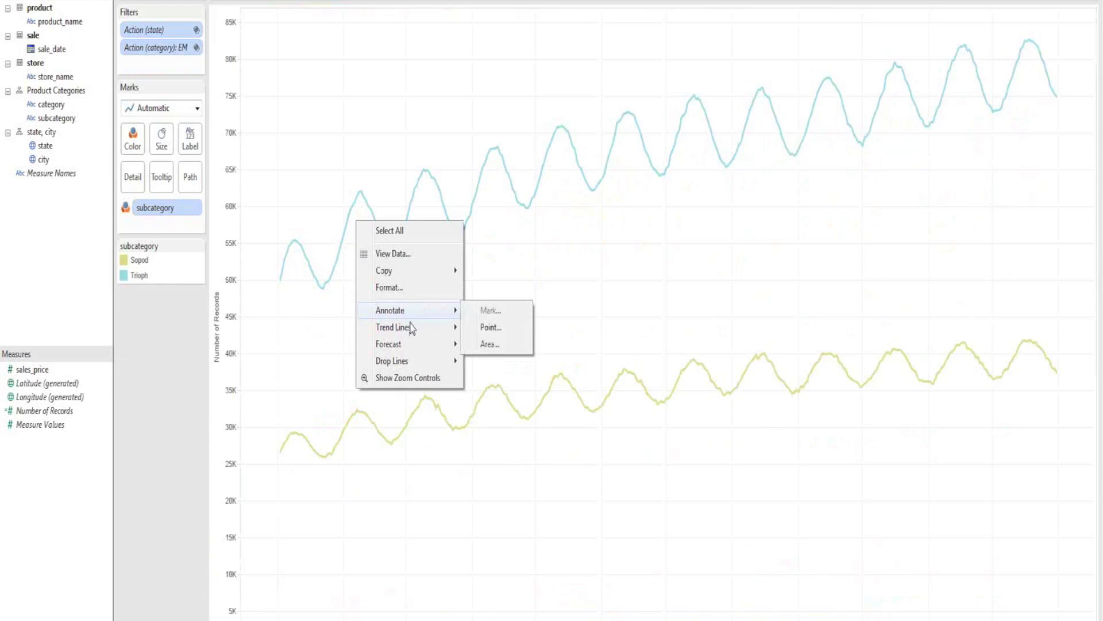
mouse_move(415, 328)
click(534, 329)
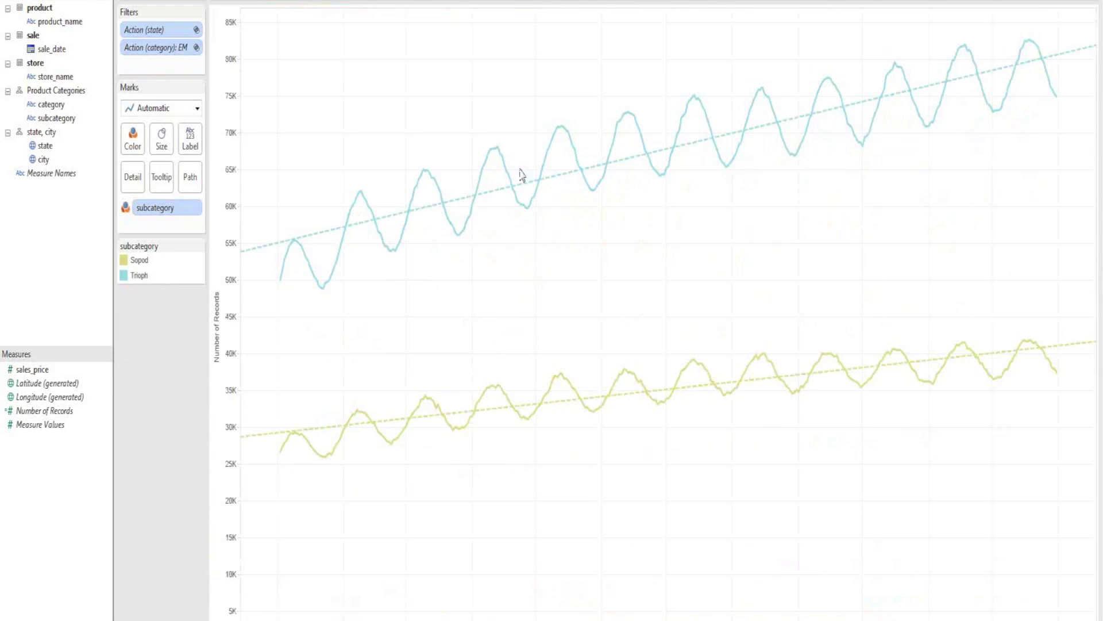
Try the line chart's sale date by week number, and set its date level to continuous Month
right_click(309, 1)
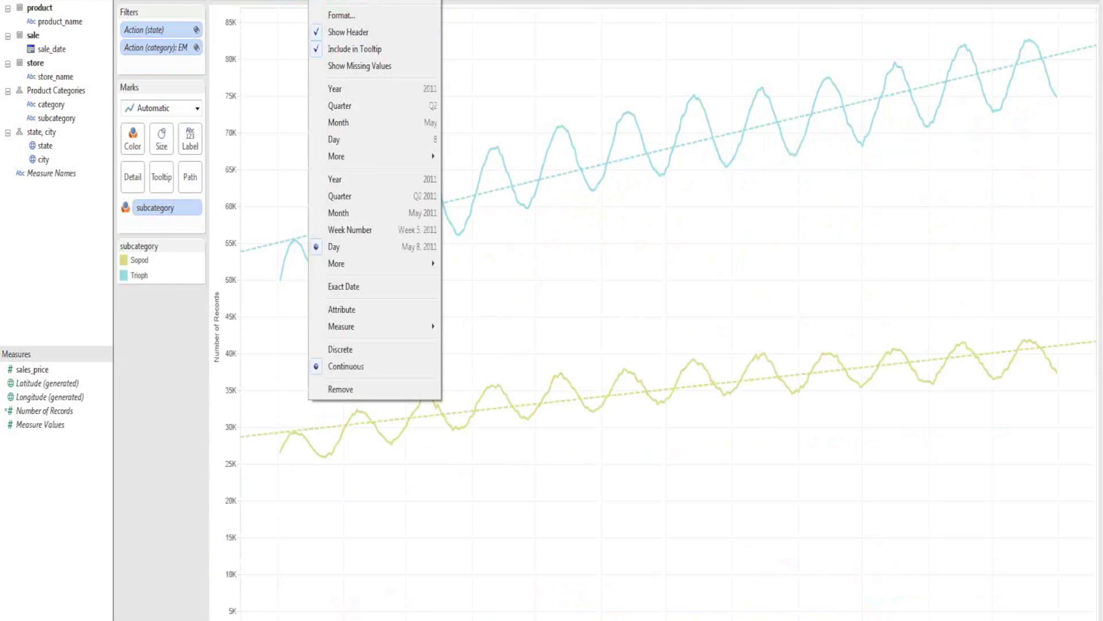
click(351, 230)
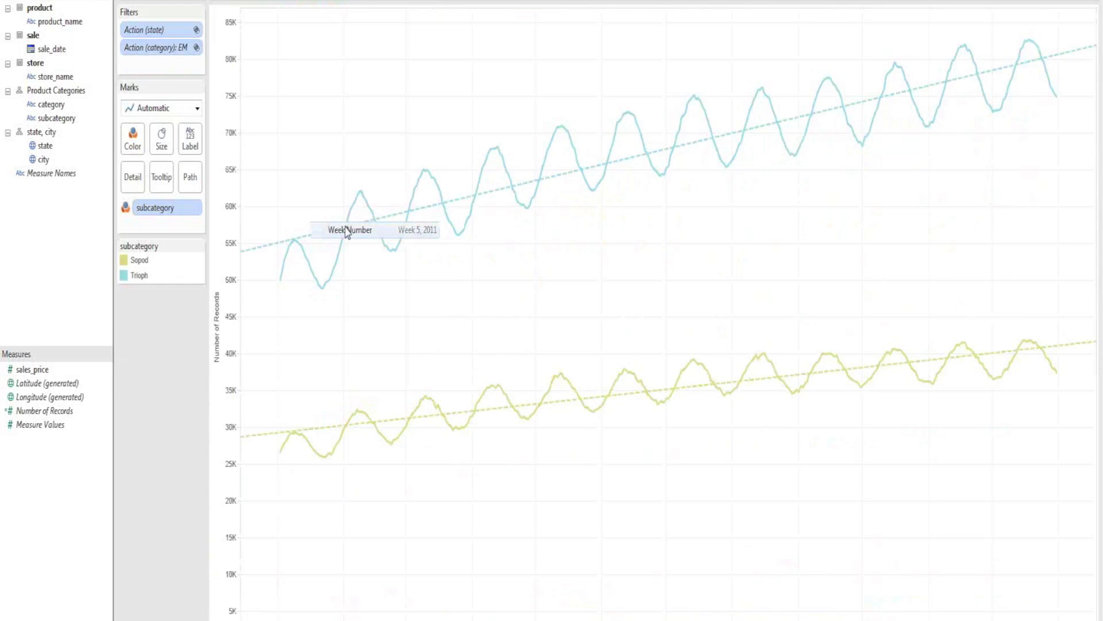
right_click(316, 2)
click(328, 215)
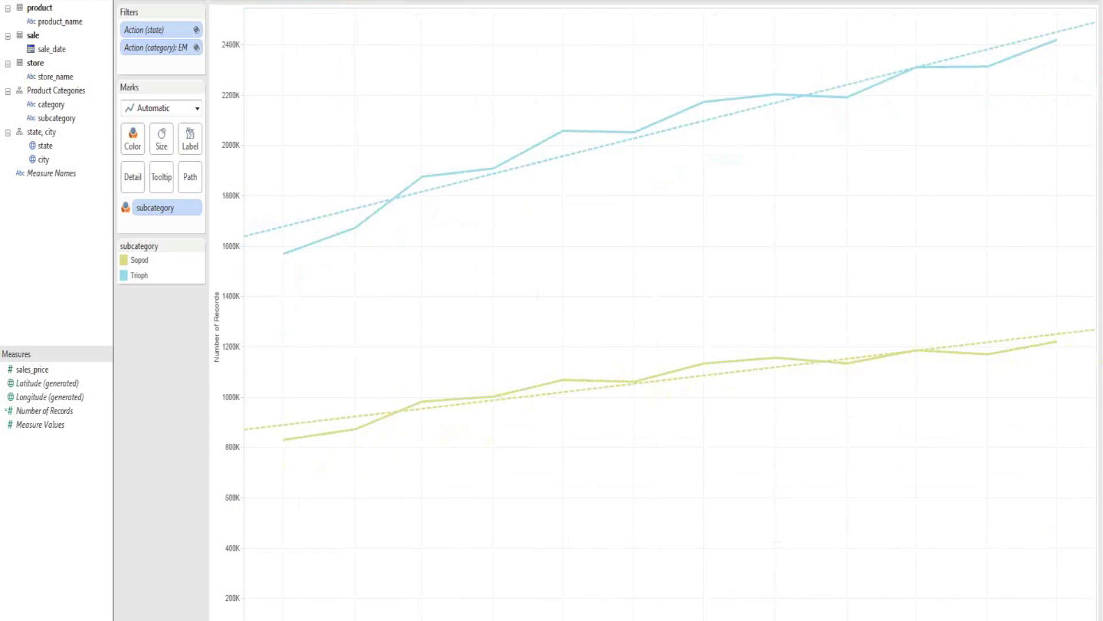
Return to the dashboard and test the monthly trend chart by picking the Brione and NN categories
click(230, 620)
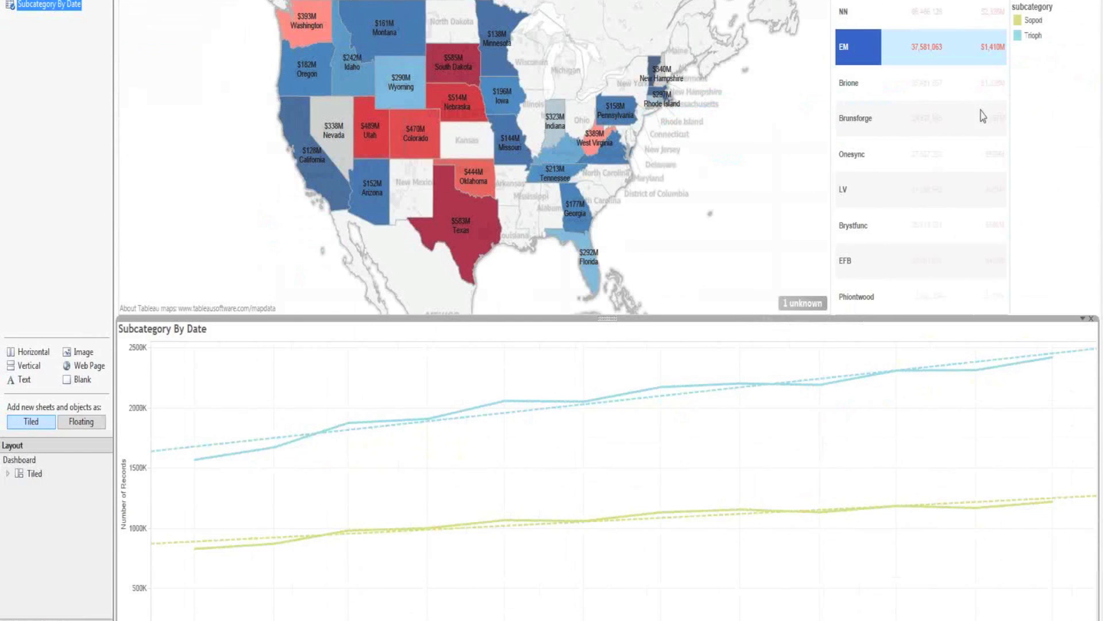
click(844, 110)
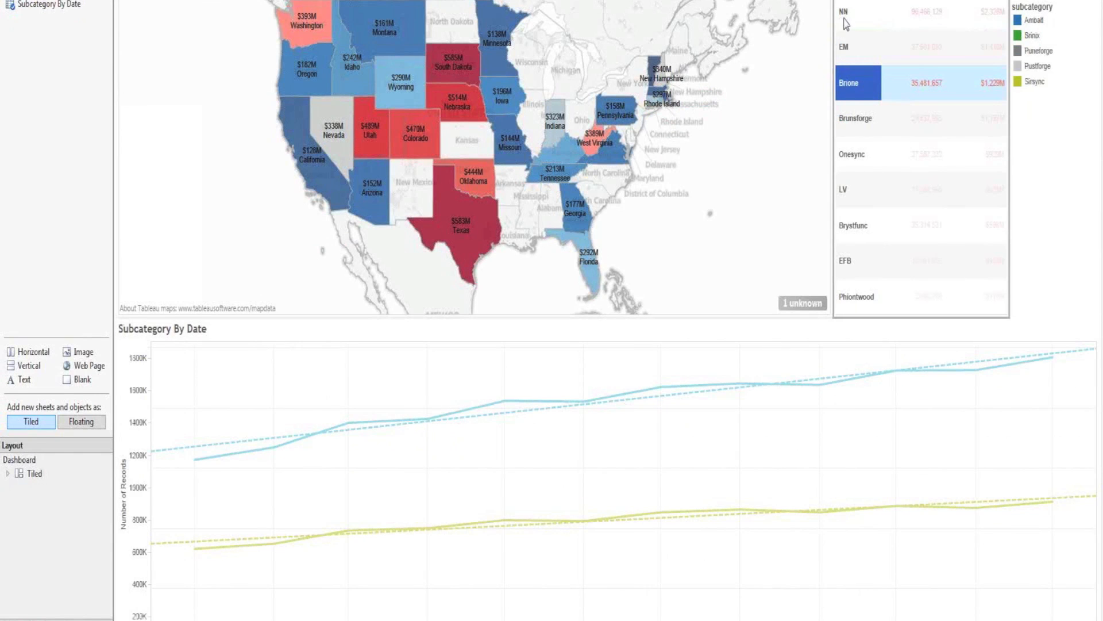
click(842, 24)
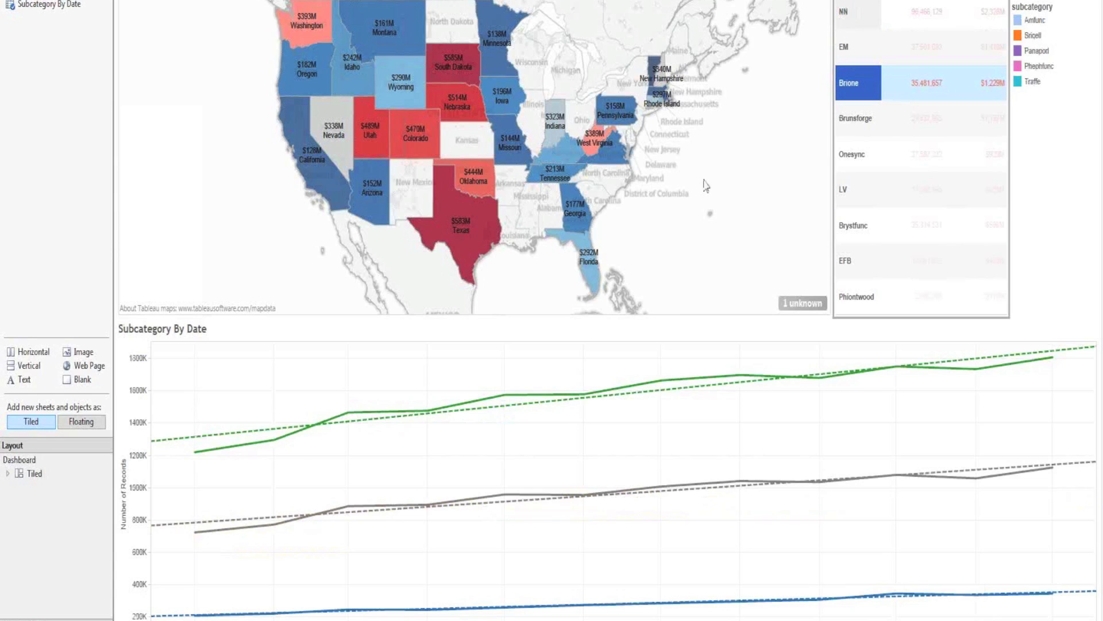